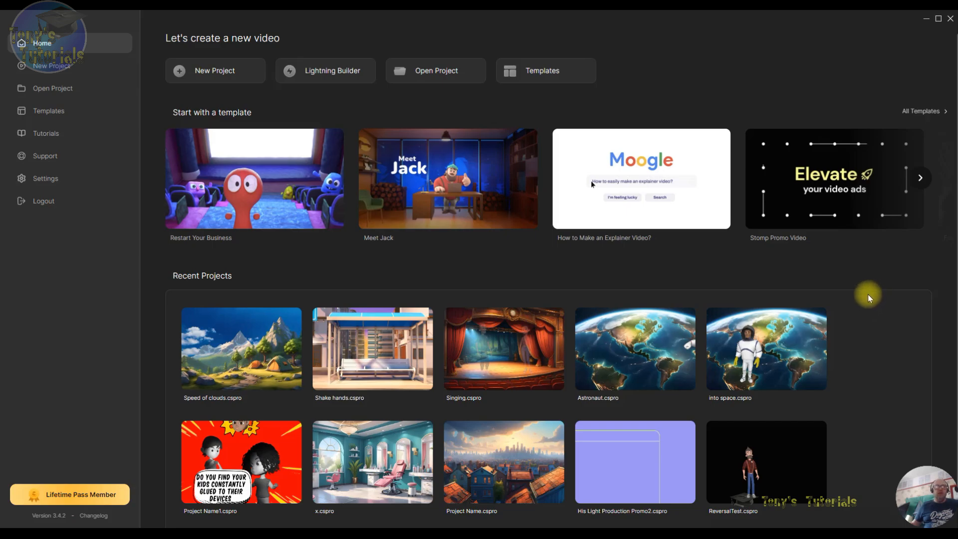
- Create a new project, download the Minimal Title 10 element, and place it on the canvas
left_click(214, 75)
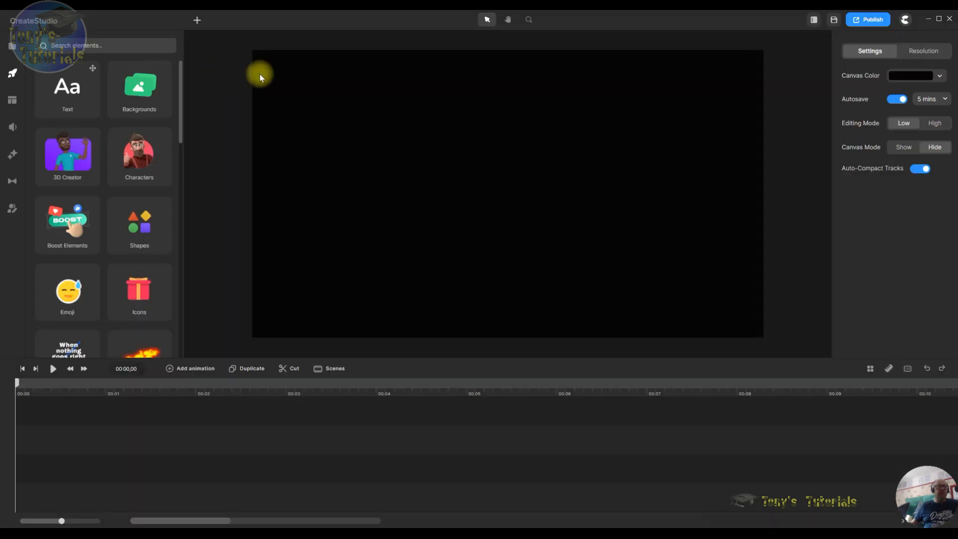
left_click(80, 350)
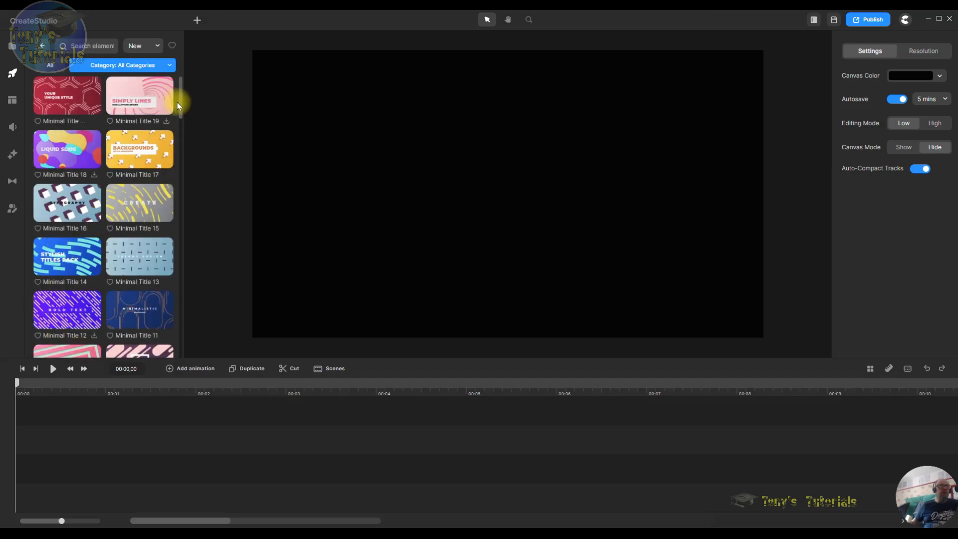
left_click_drag(178, 103, 181, 119)
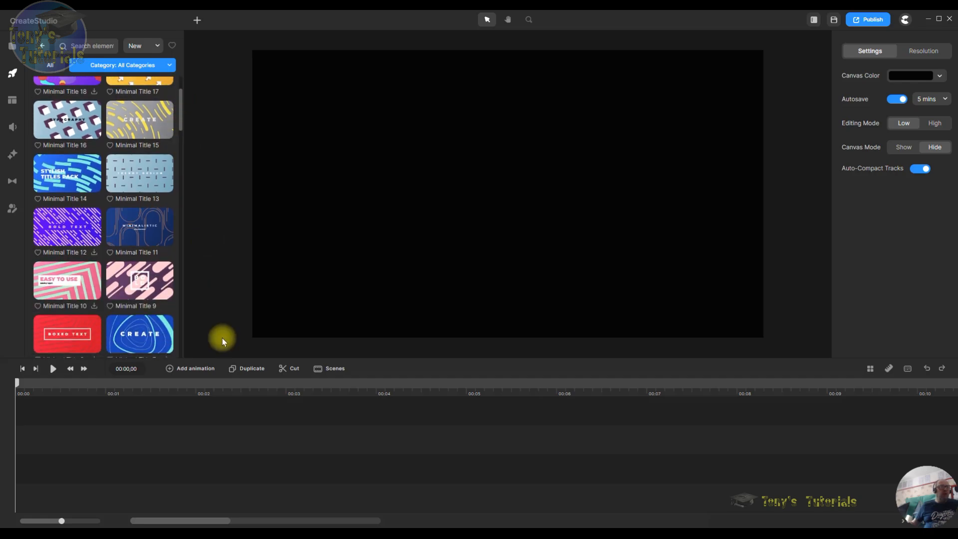
left_click(95, 306)
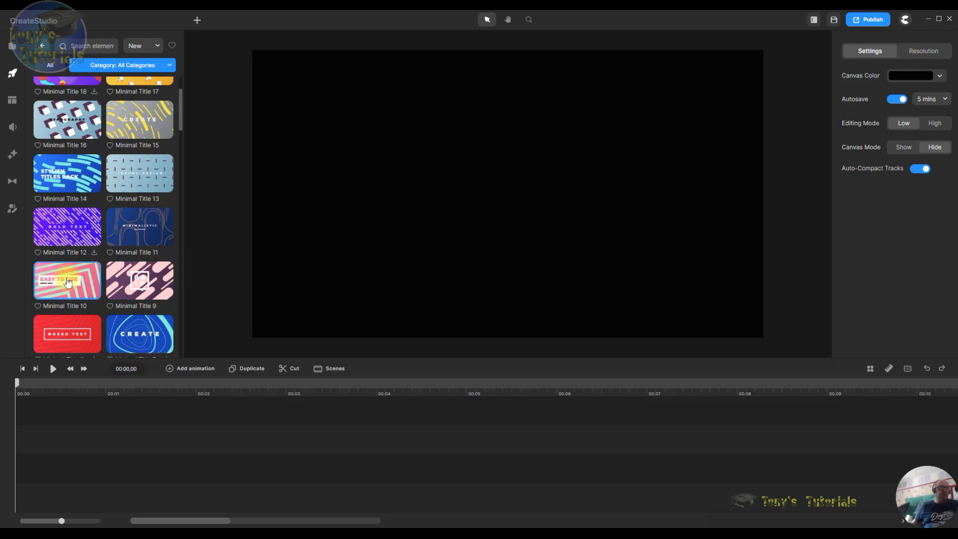
left_click_drag(68, 283, 481, 209)
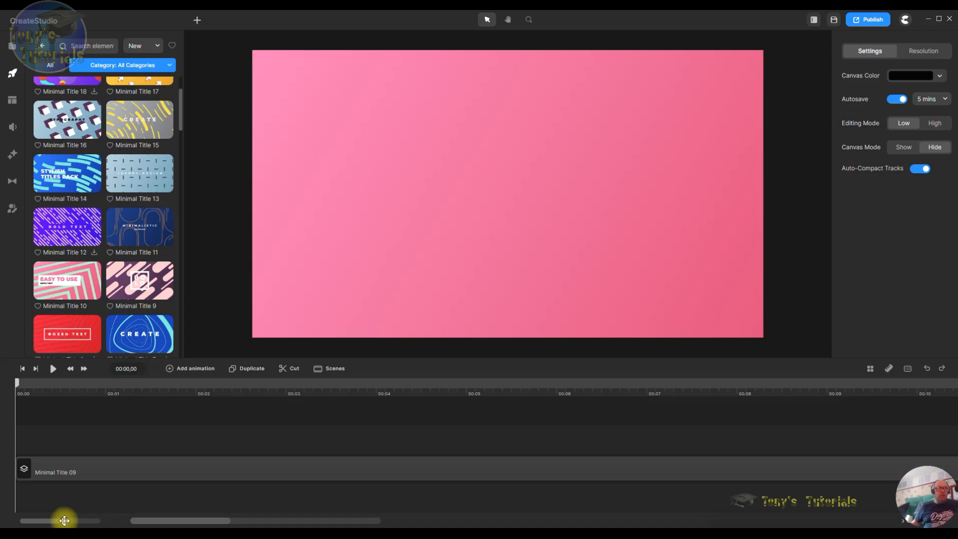
left_click_drag(63, 521, 43, 521)
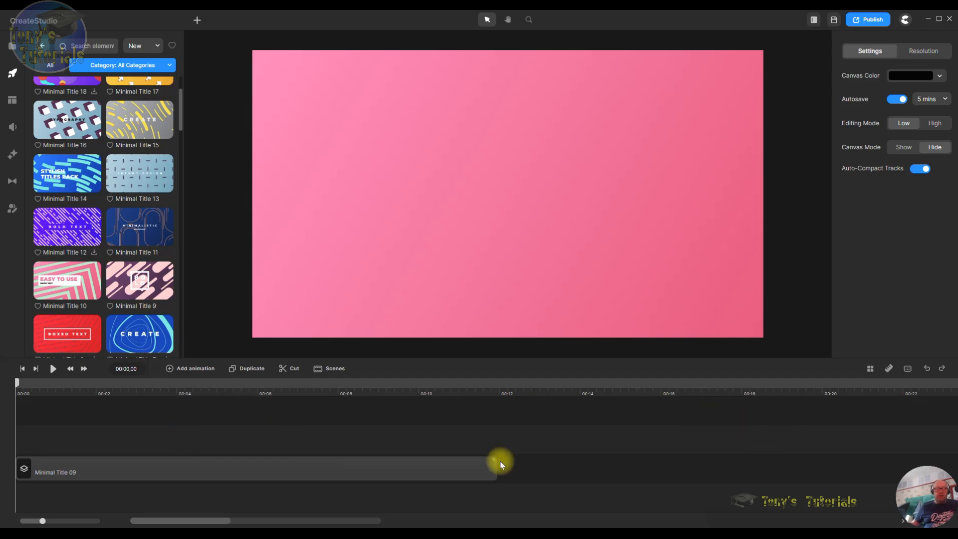
- Preview the title clip's full animation, then return the playhead to near the start of the timeline
left_click(245, 473)
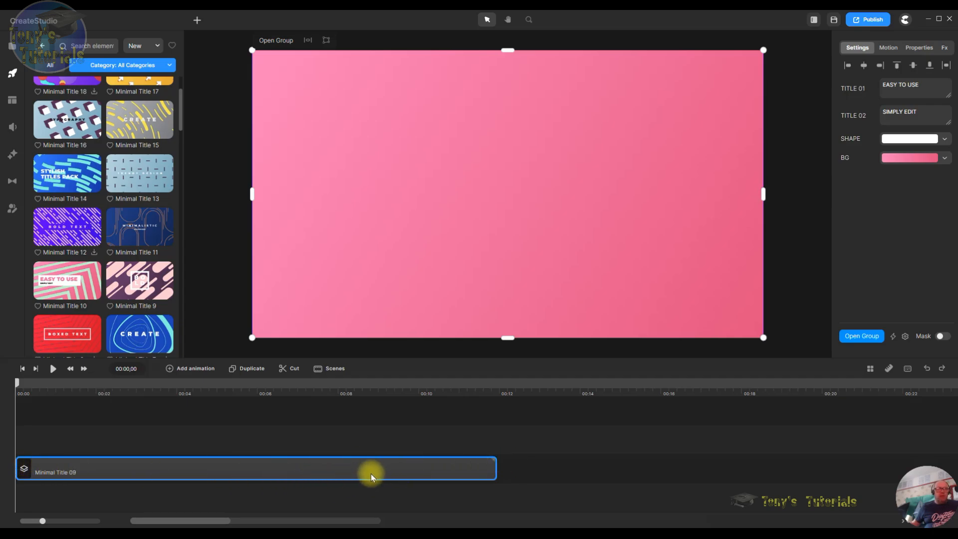
left_click(601, 469)
left_click(600, 468)
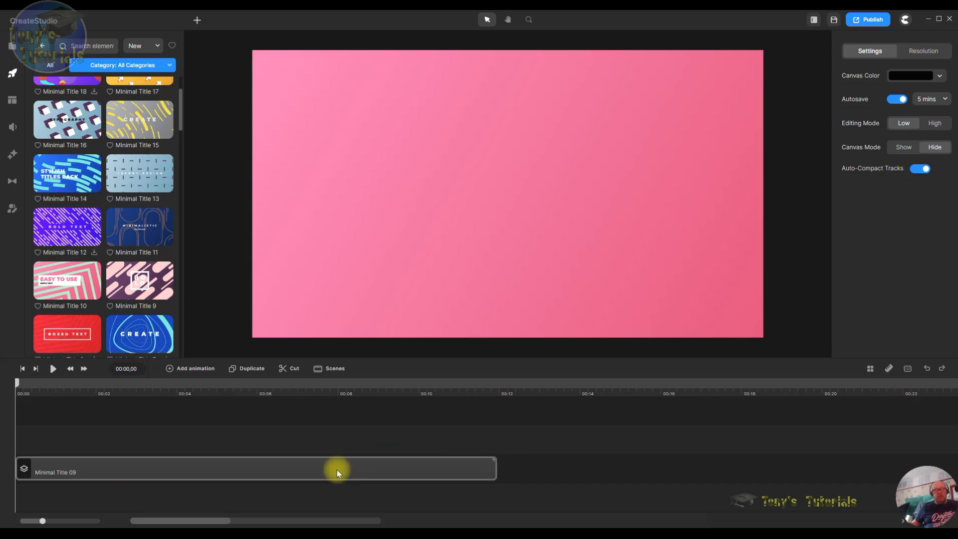
left_click(393, 472)
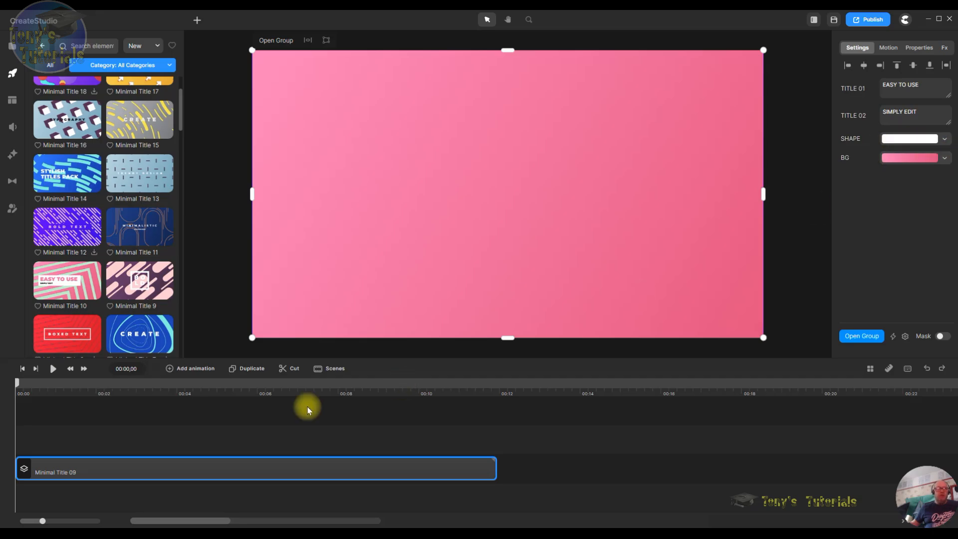
left_click_drag(20, 388, 85, 399)
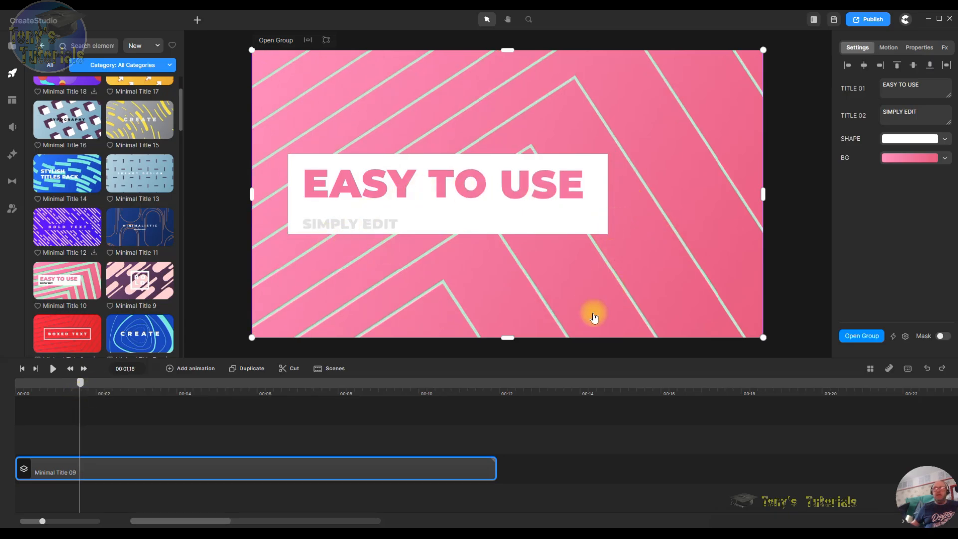
left_click_drag(86, 390, 7, 404)
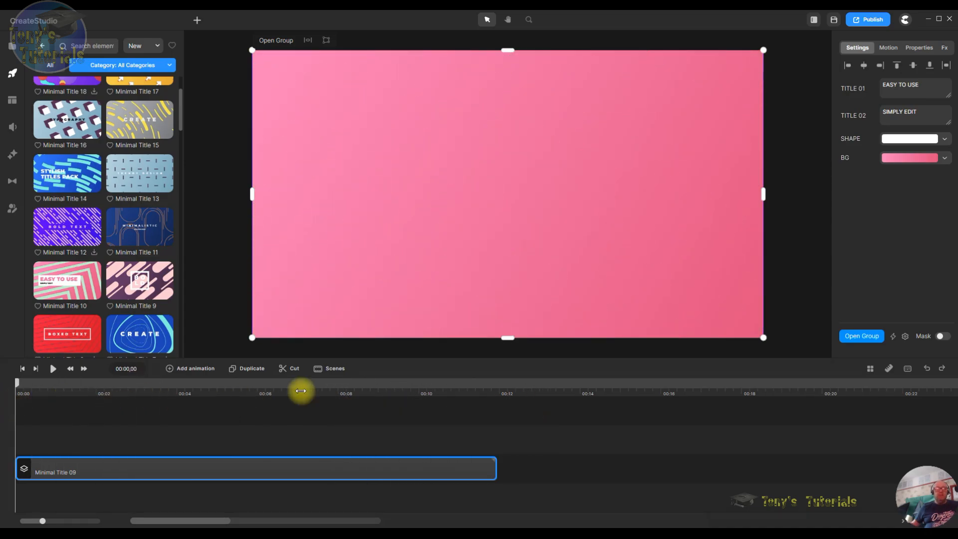
left_click(52, 372)
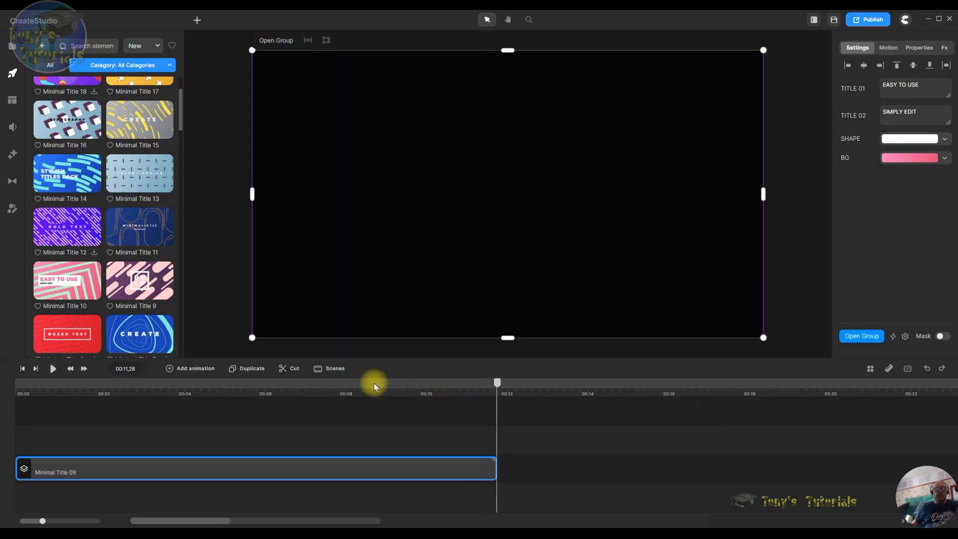
left_click(22, 392)
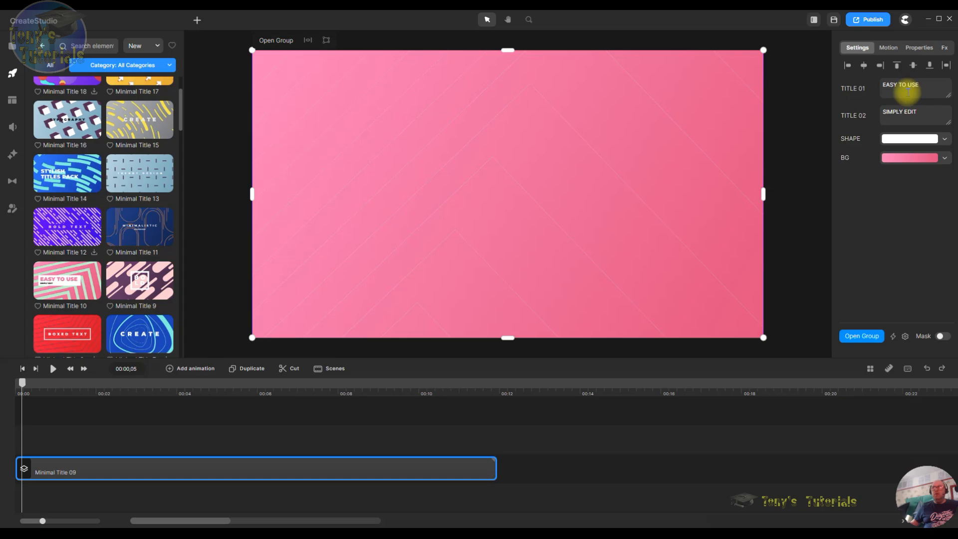
- Set the clip's TITLE 01 text to "Tony's Tutorials" and its TITLE 02 text to "Simply Subscribe!"
left_click_drag(920, 86, 850, 85)
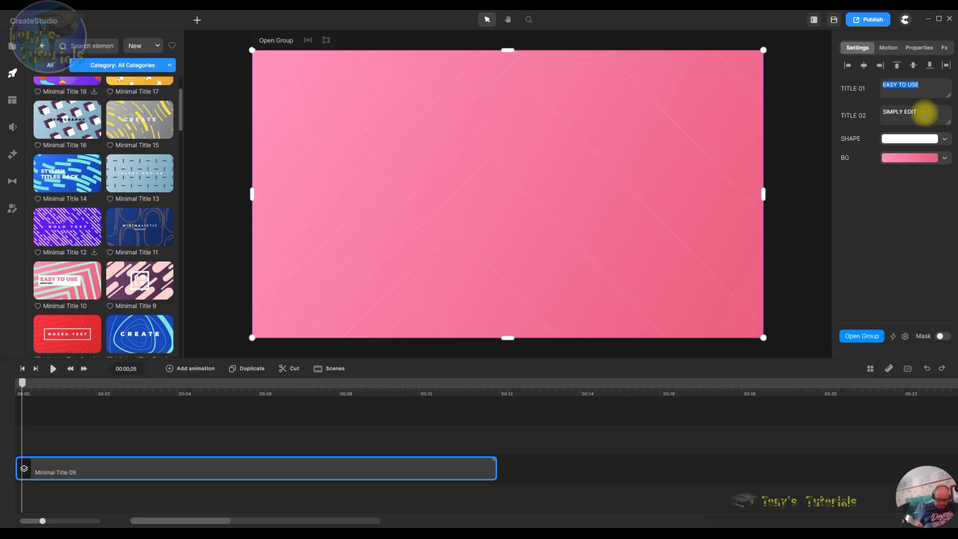
type("Tony's Tutorials")
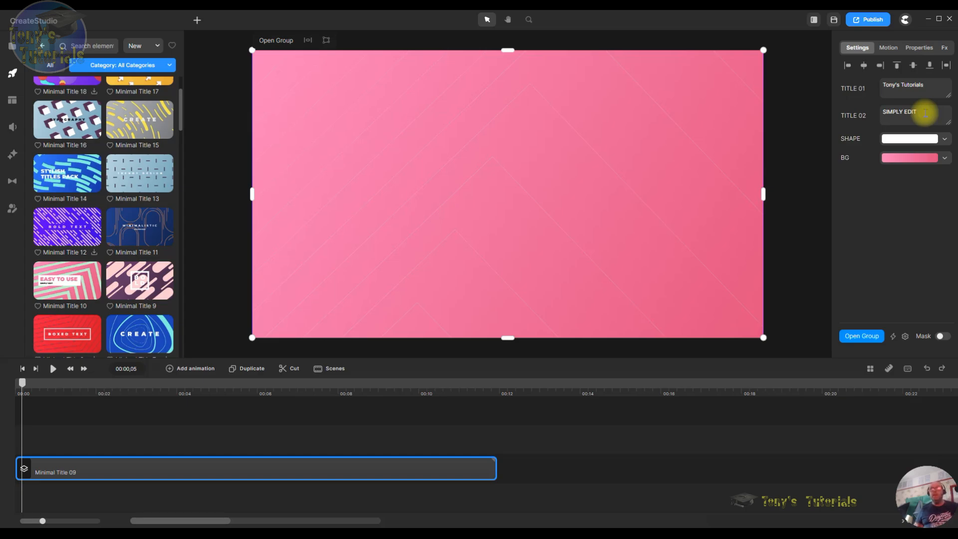
left_click_drag(911, 110, 884, 112)
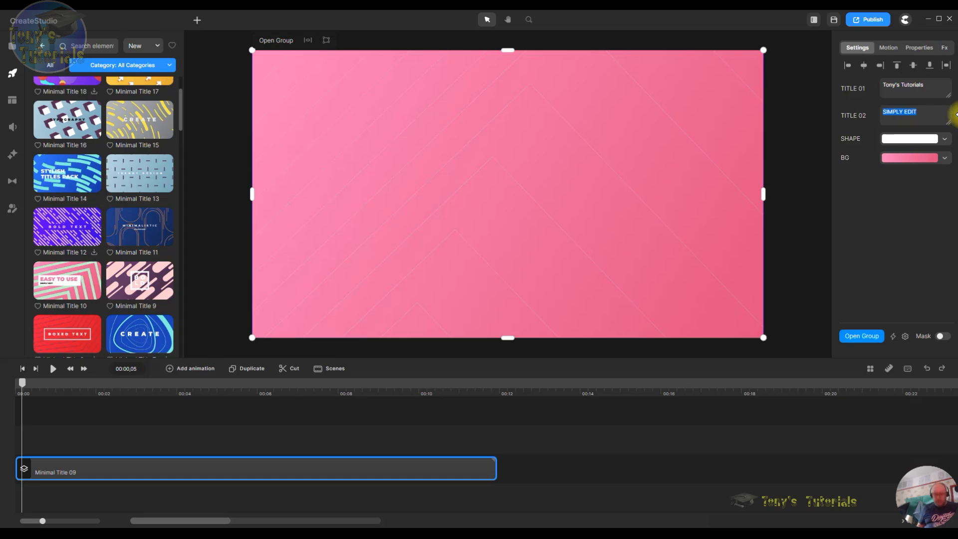
key("BackSpace")
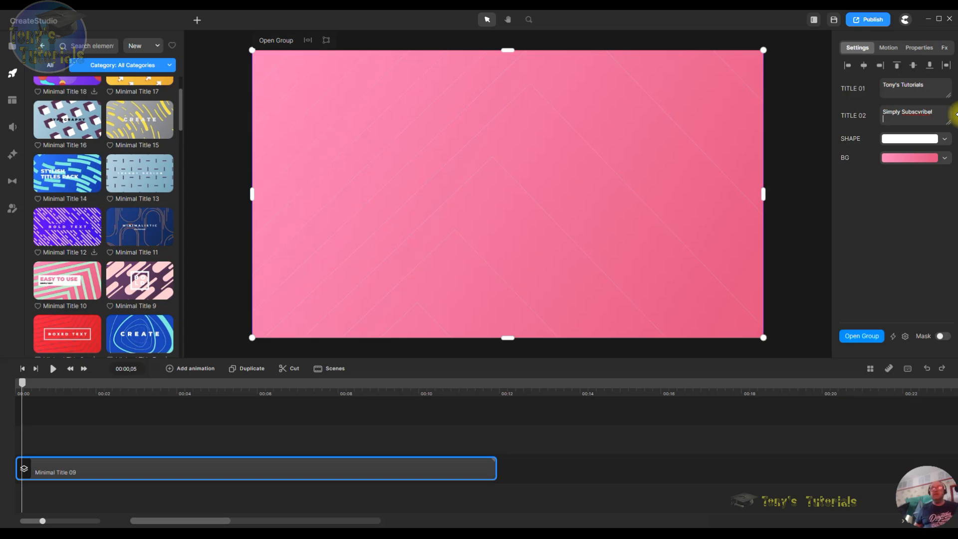
left_click(920, 113)
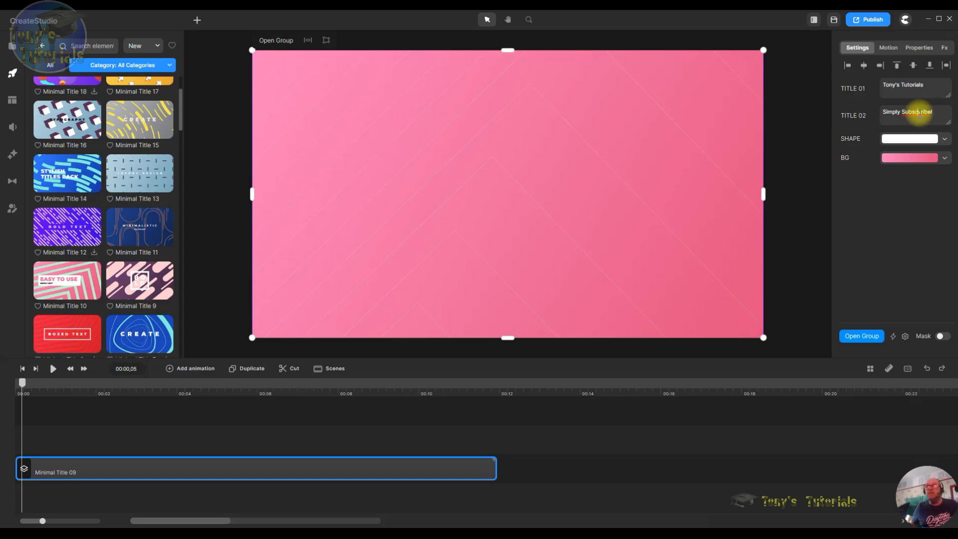
- Play back the edited title clip to check how both texts fit the white box, and view its properties
left_click(53, 371)
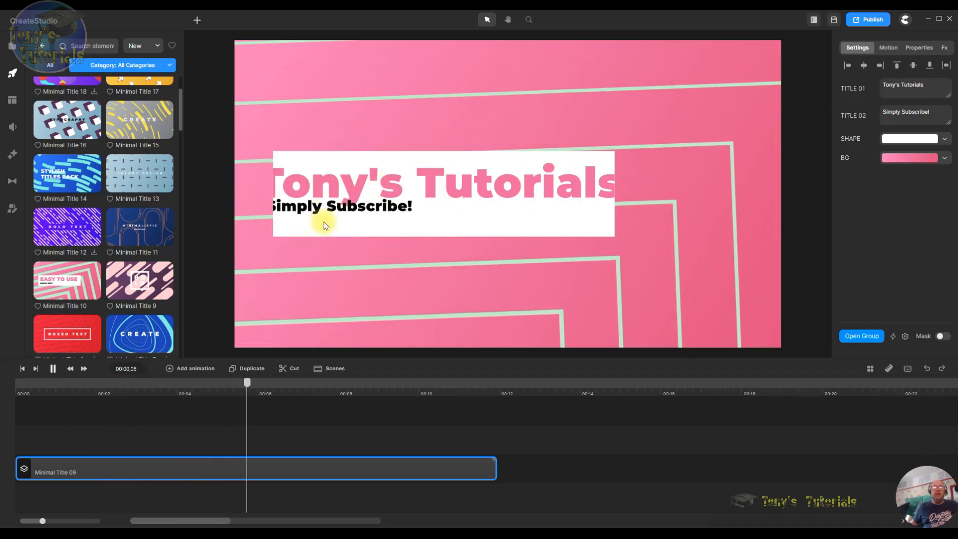
left_click(382, 212)
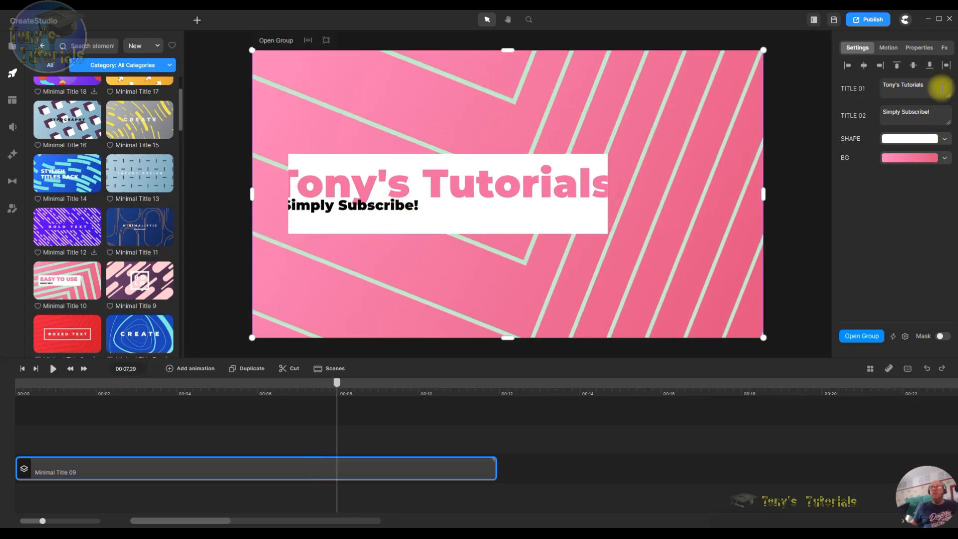
left_click(919, 47)
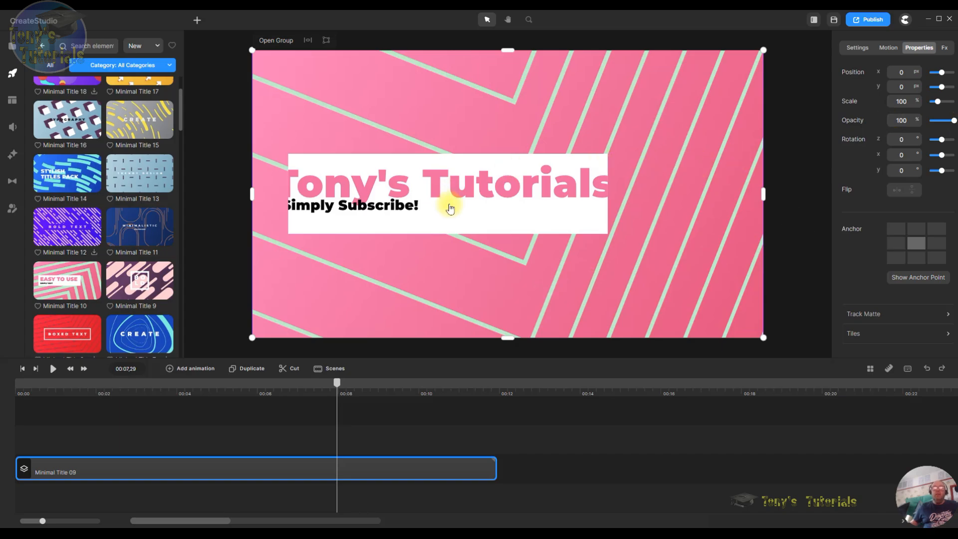
- With the playhead at 00:02,20, reduce the size of TITLE 01 so it fits inside the white box
left_click_drag(337, 382, 123, 383)
left_click(607, 430)
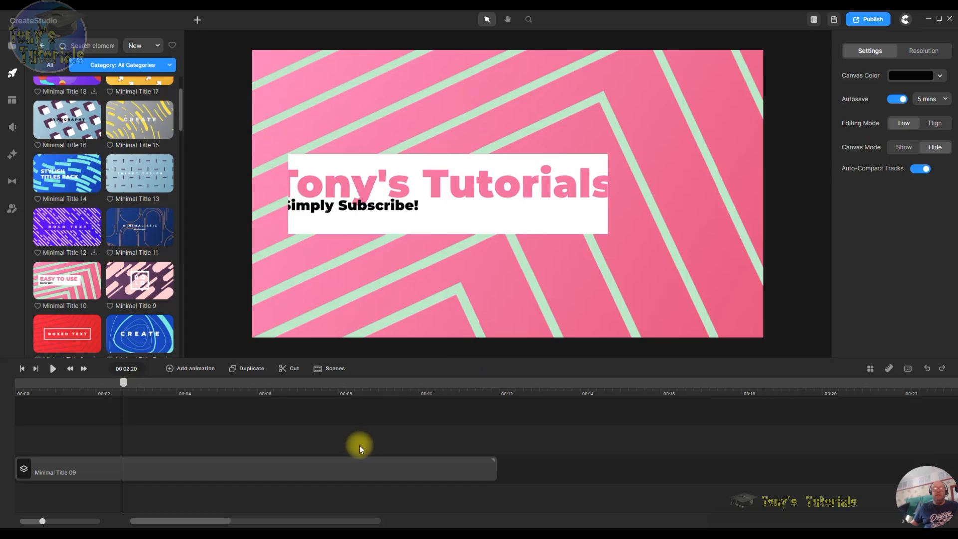
left_click(338, 475)
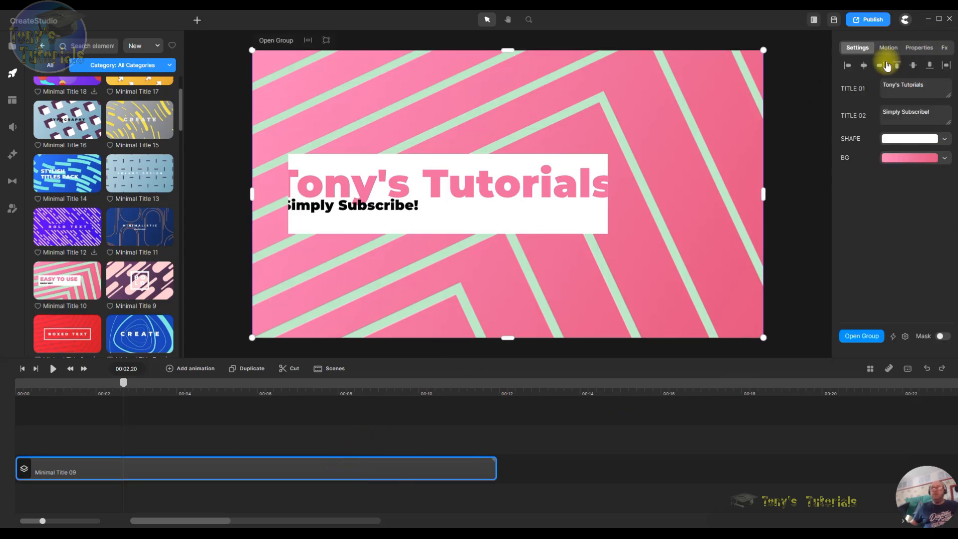
left_click(856, 92)
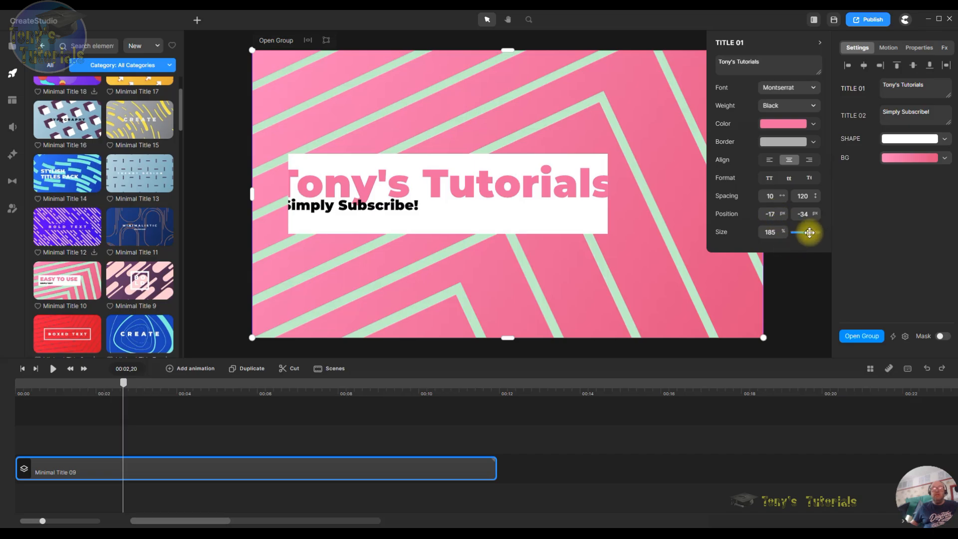
left_click_drag(810, 233, 809, 233)
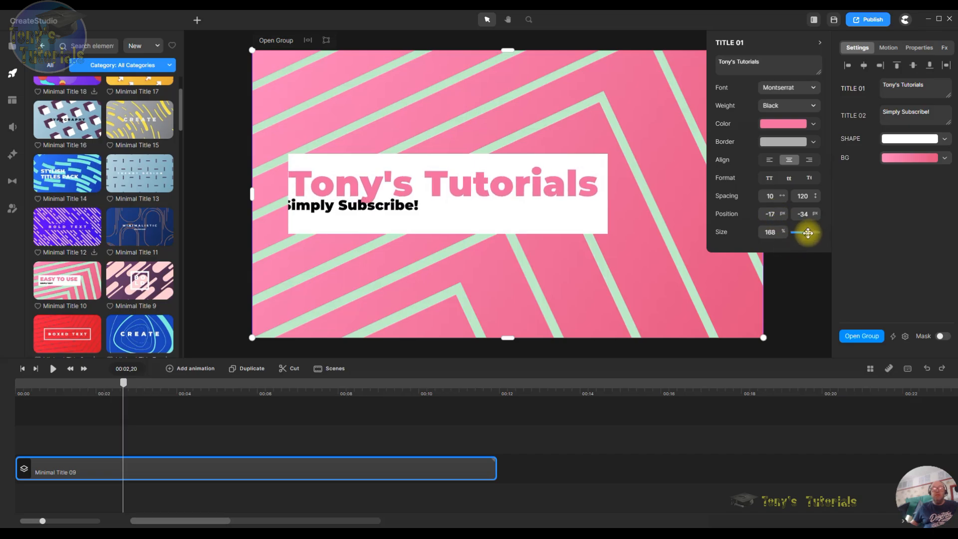
left_click(879, 238)
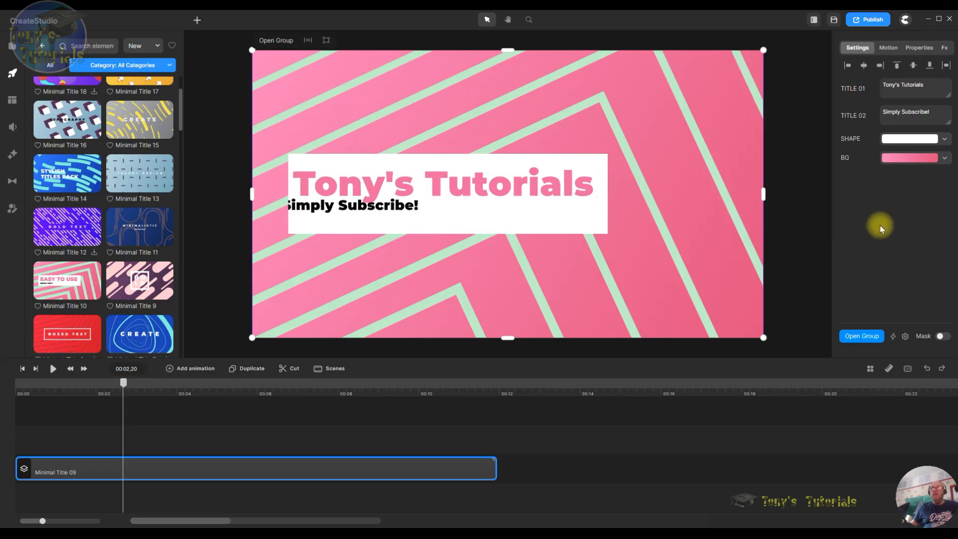
- Set the horizontal position of TITLE 02 to -330 px so it lines up under the main title
left_click(847, 119)
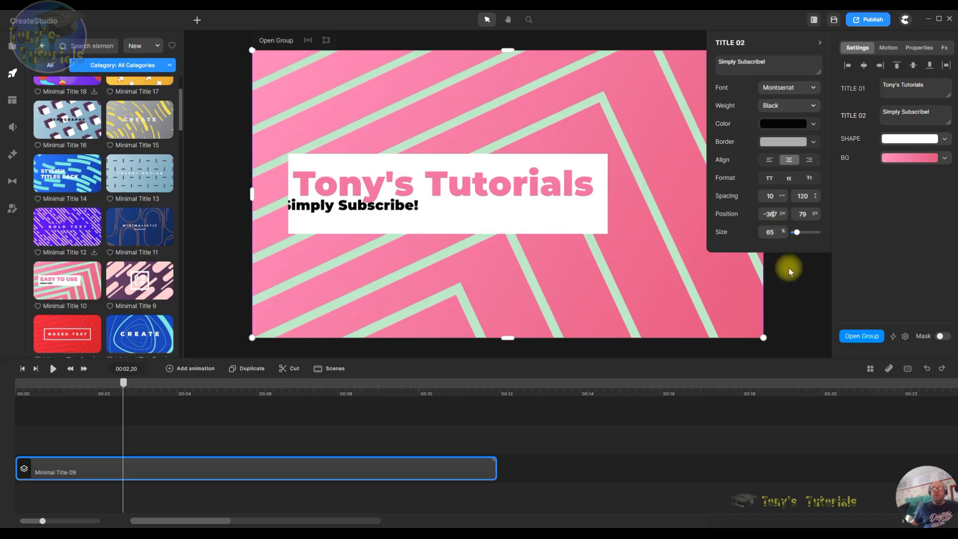
double_click(772, 214)
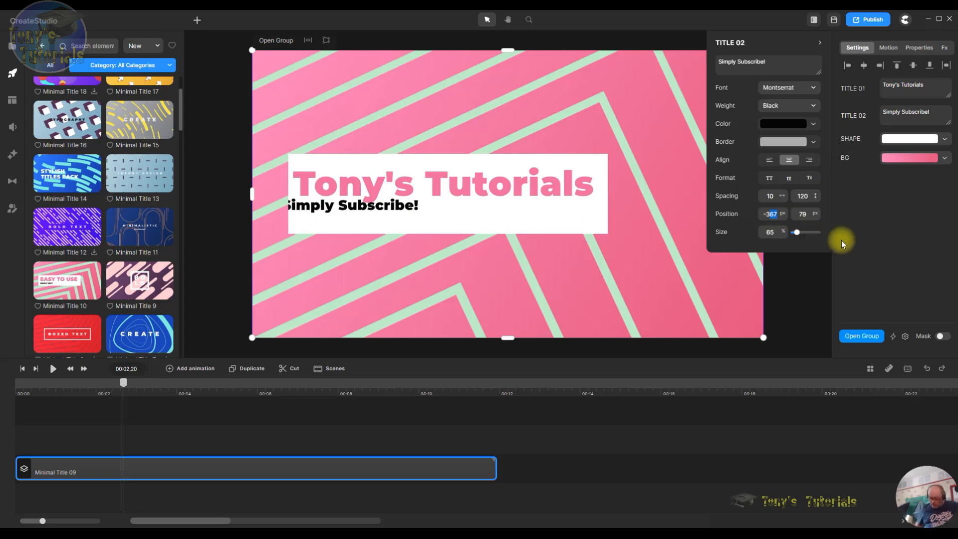
type("350")
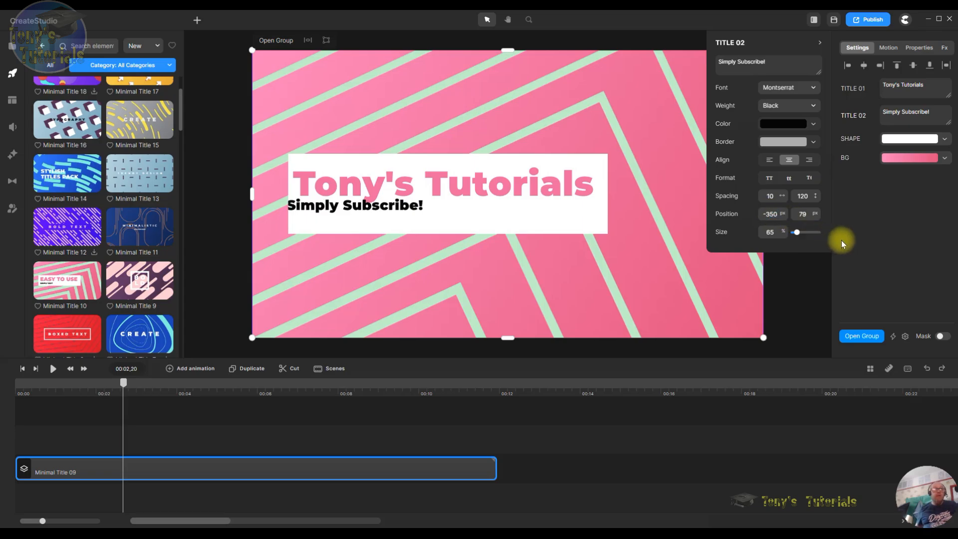
double_click(772, 215)
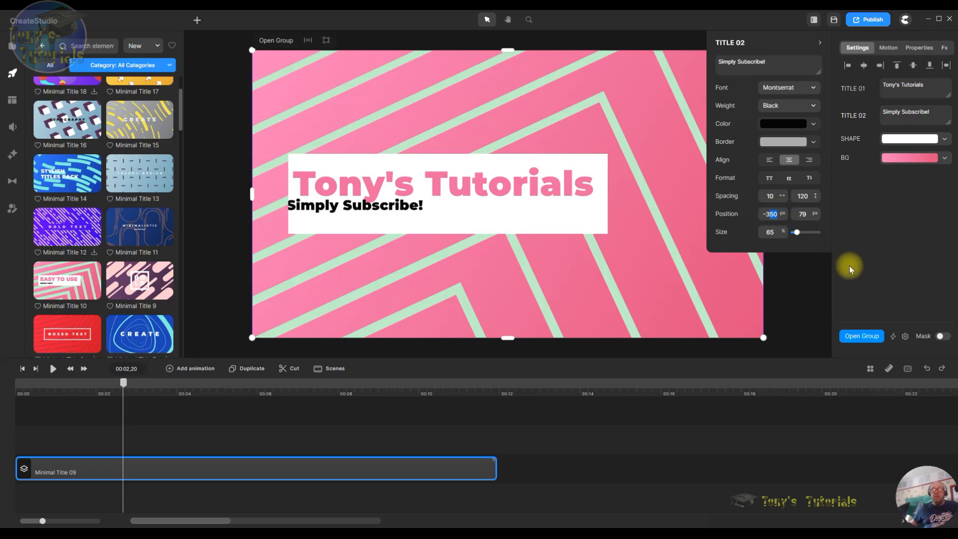
type("330")
key("Return")
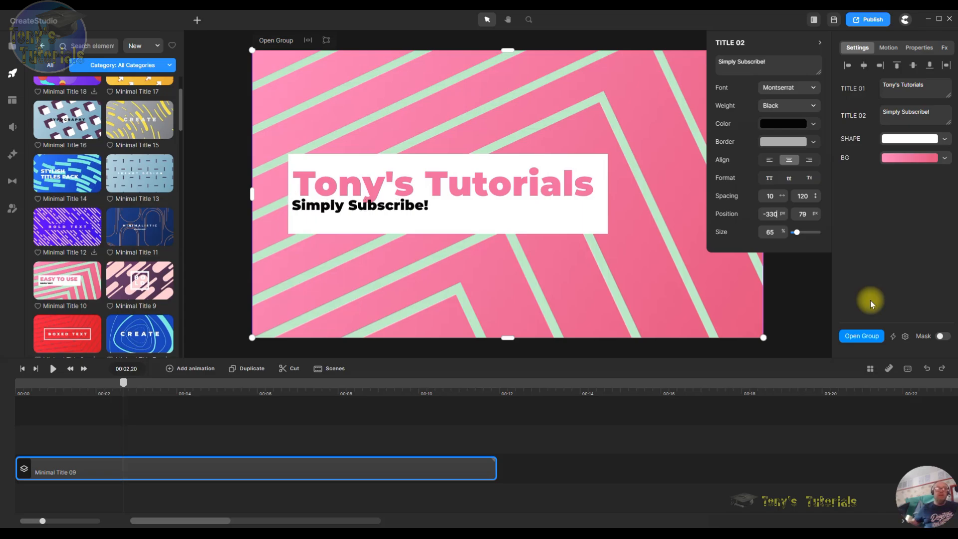
- Set the vertical position of TITLE 02 to 100 px to lower it beneath the main title
left_click(803, 195)
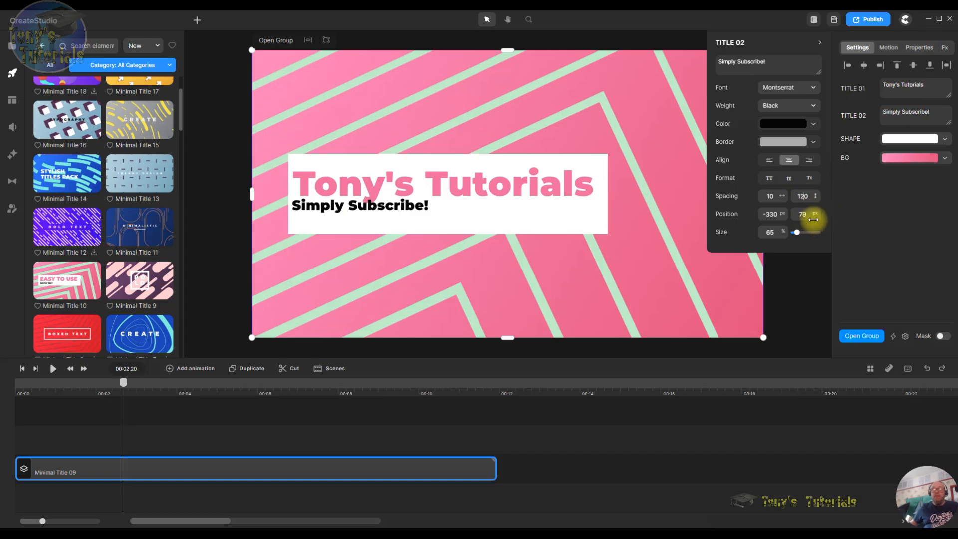
left_click(809, 214)
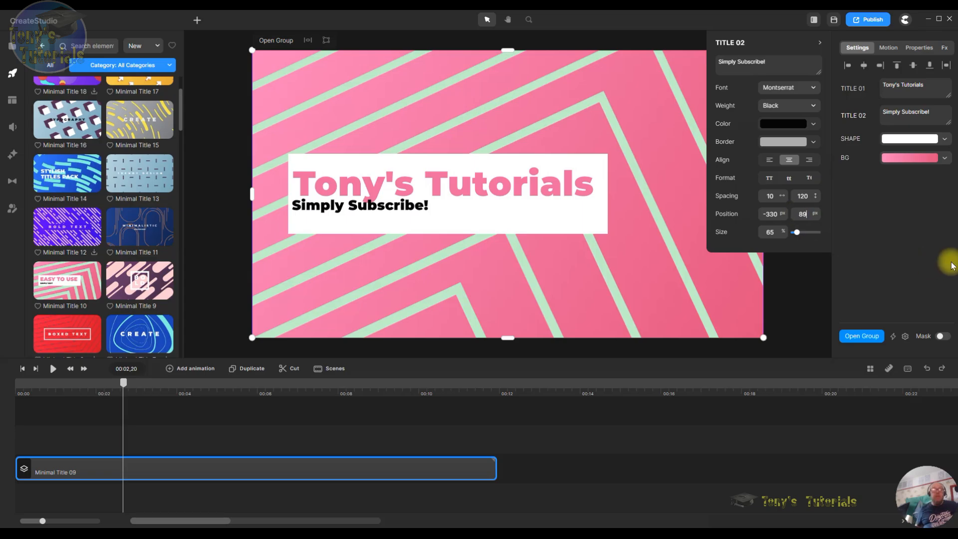
key("Return")
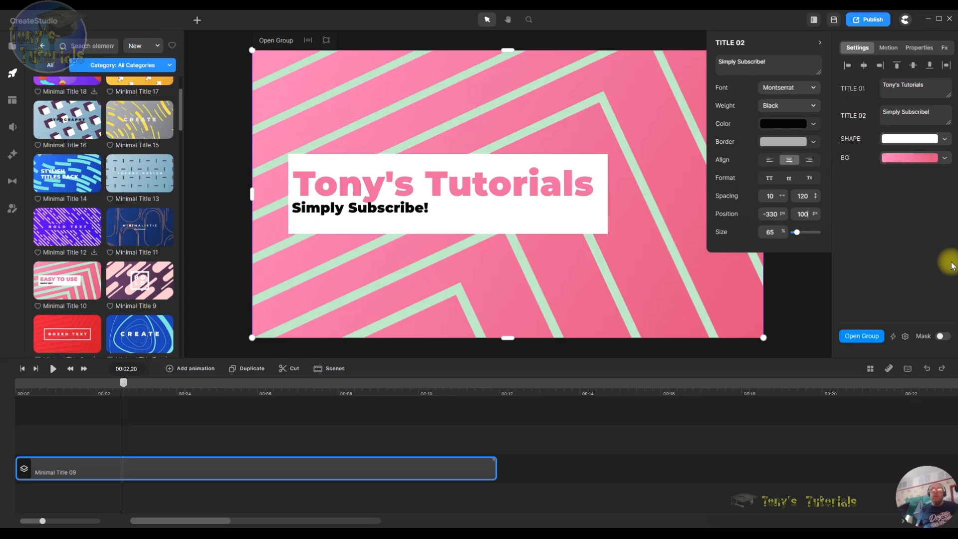
key("Return")
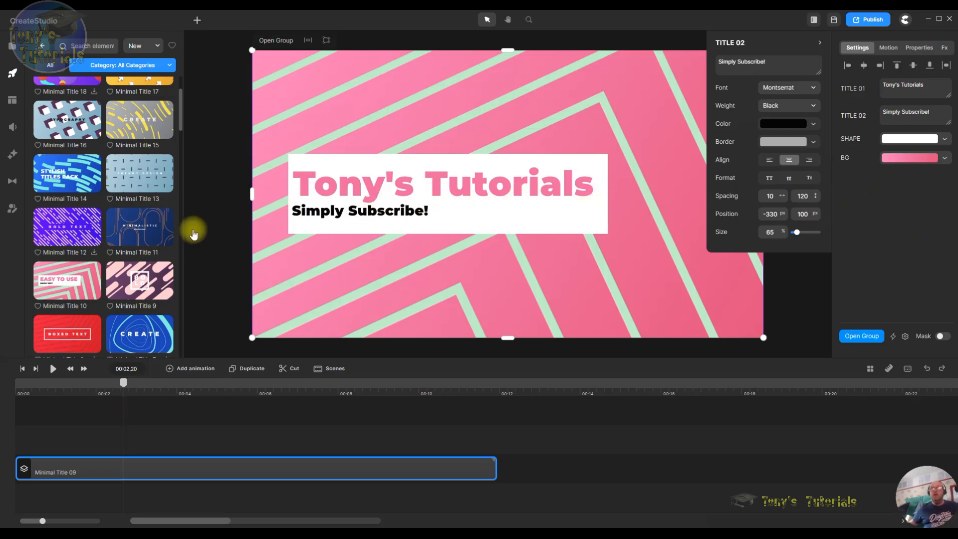
- Set the horizontal position of TITLE 02 to -300 px, save the project and deselect the title clip
double_click(772, 214)
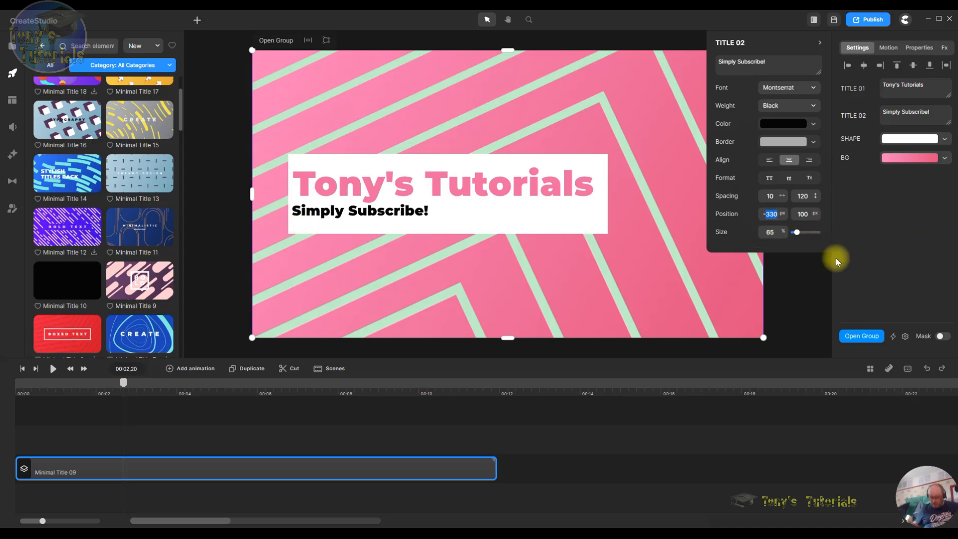
type("300")
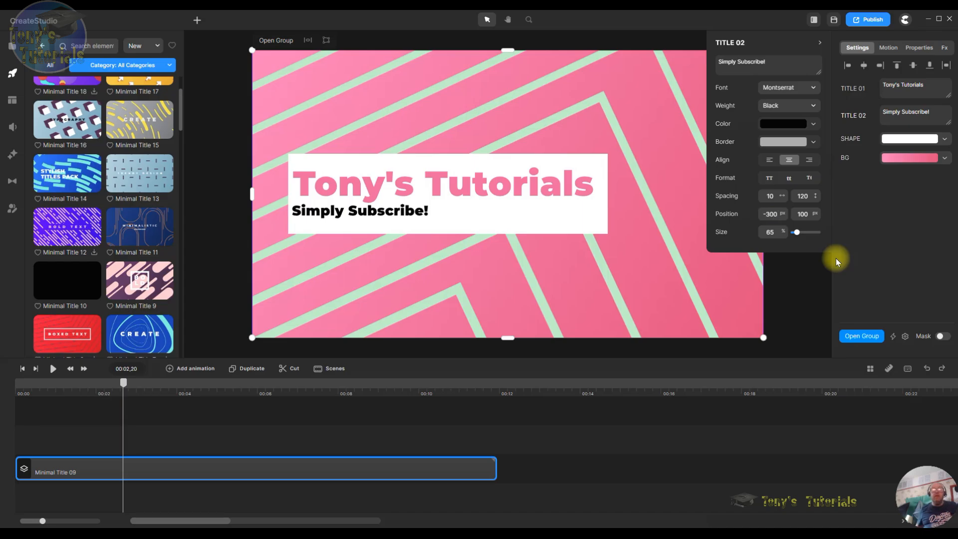
key("Return")
key("ctrl+s")
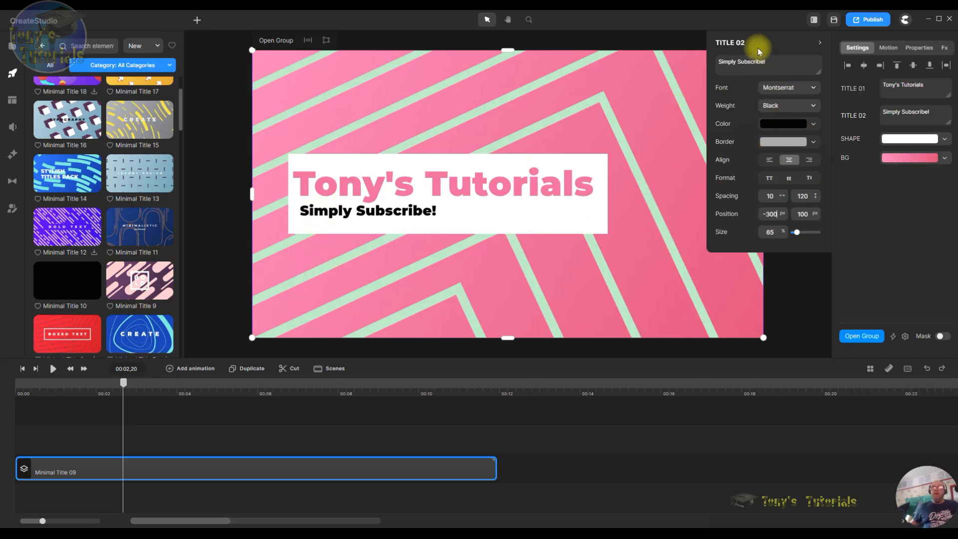
left_click(816, 309)
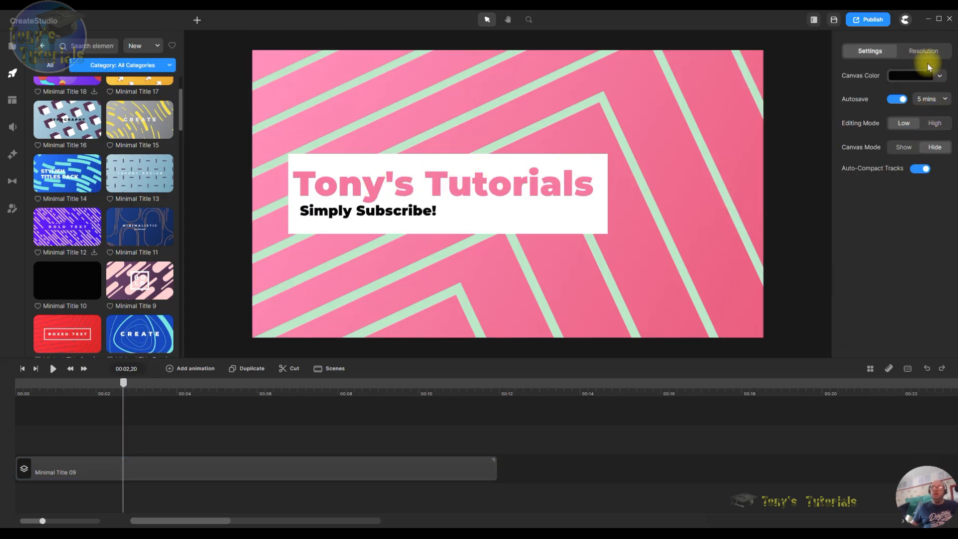
- Try the upper-case and lower-case text formats on TITLE 02 and return it to title case
left_click(488, 193)
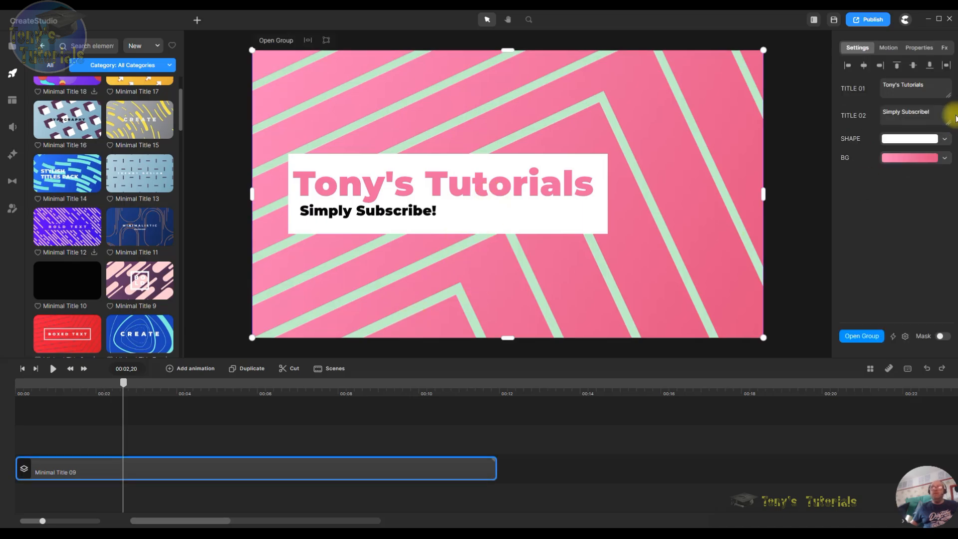
left_click(847, 89)
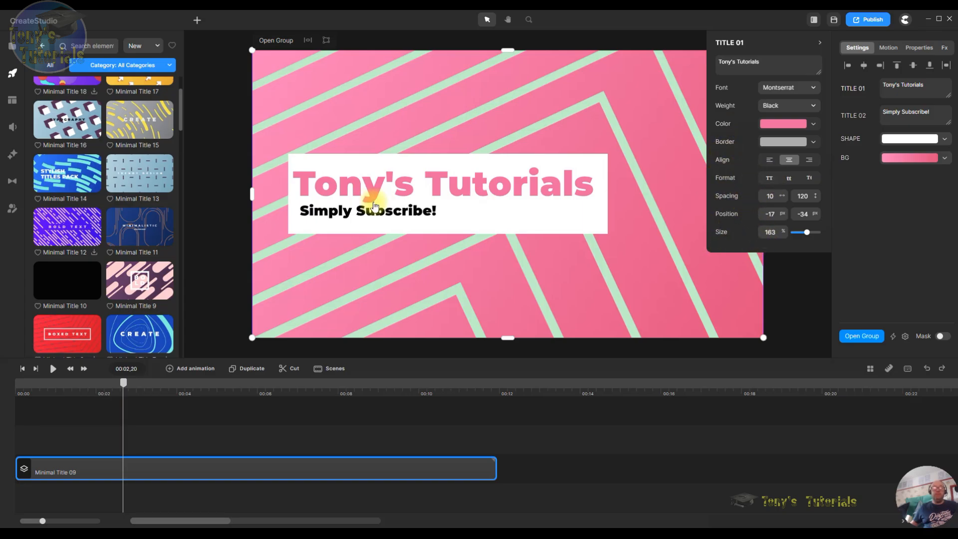
left_click(362, 214)
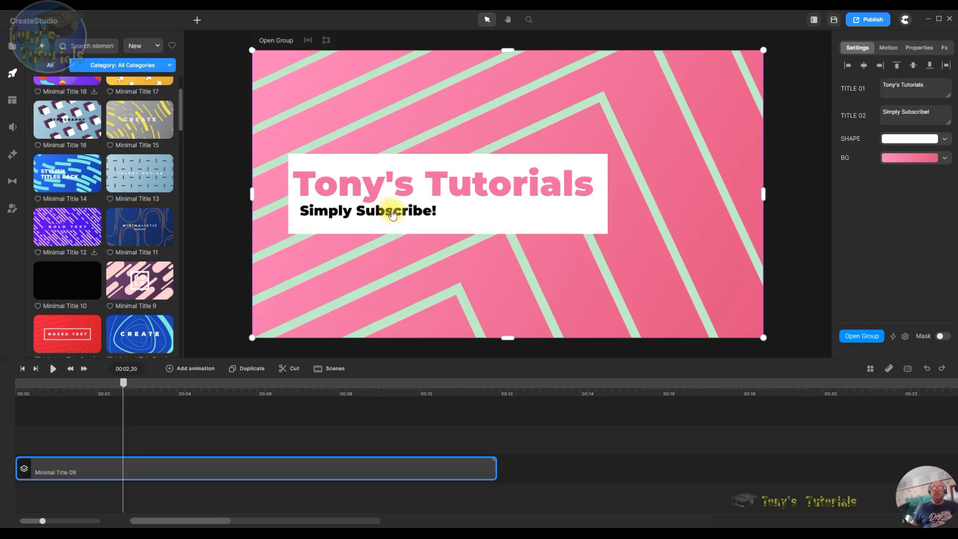
left_click(850, 118)
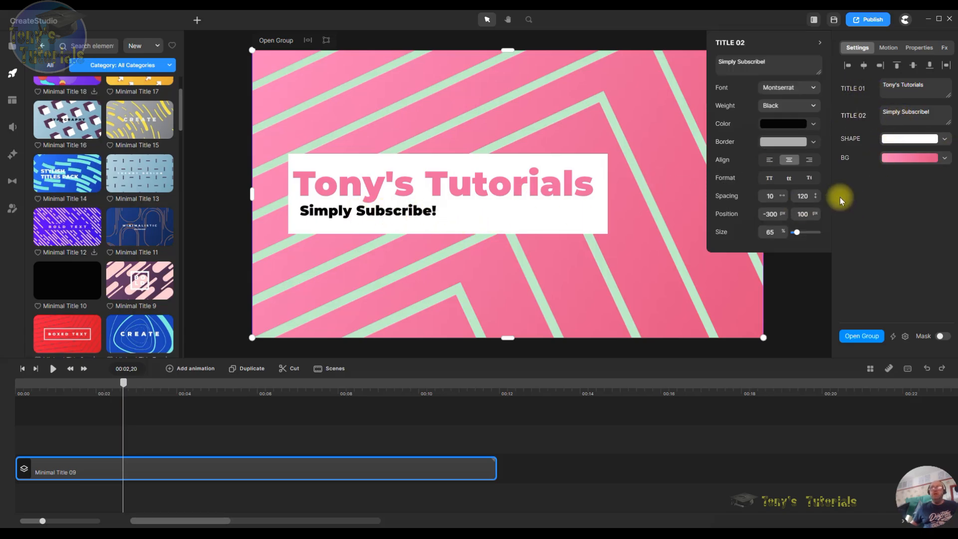
left_click(769, 179)
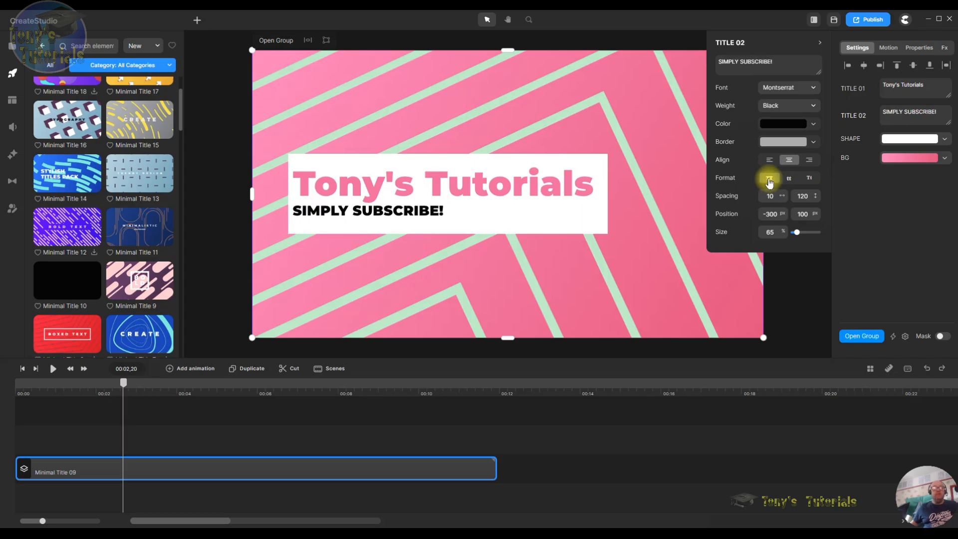
left_click(790, 179)
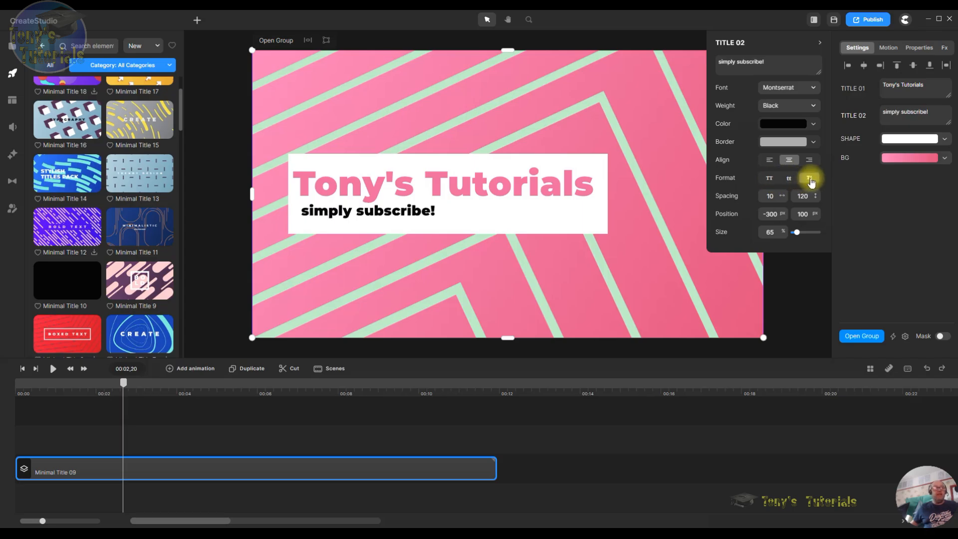
left_click(809, 179)
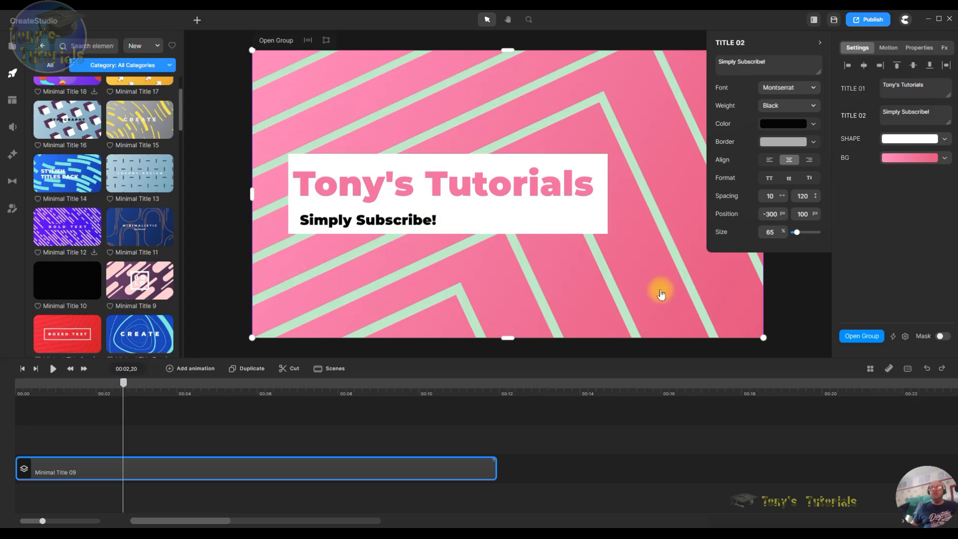
left_click(888, 254)
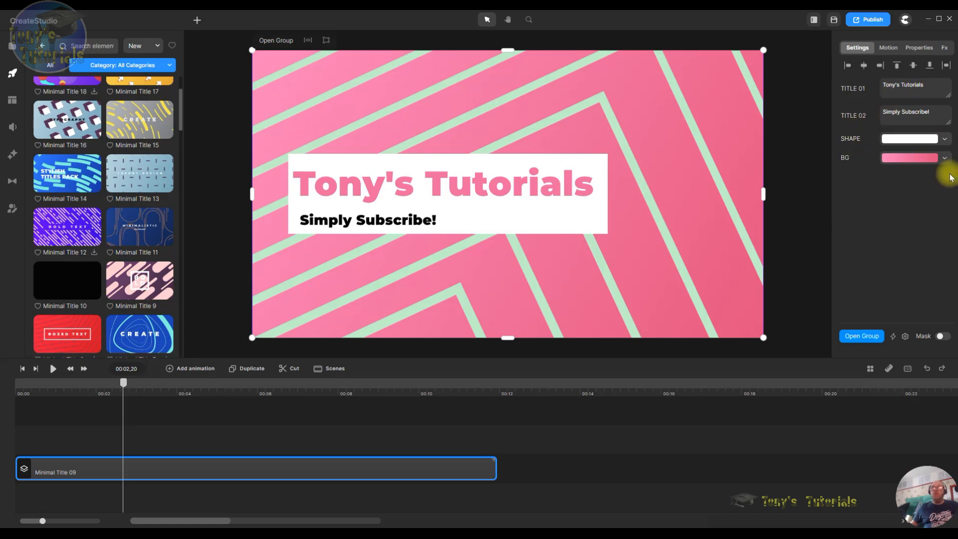
- Change the starting colour of the BG gradient to the softer pink ef8fbe
left_click(905, 157)
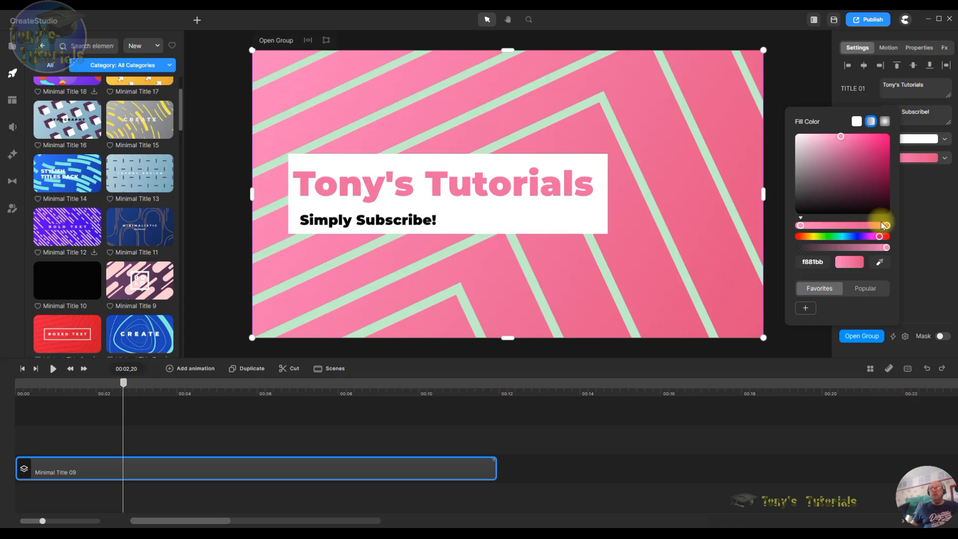
left_click_drag(799, 226, 797, 226)
mouse_move(839, 138)
left_mouse_down()
mouse_move(810, 136)
mouse_move(834, 139)
left_mouse_up()
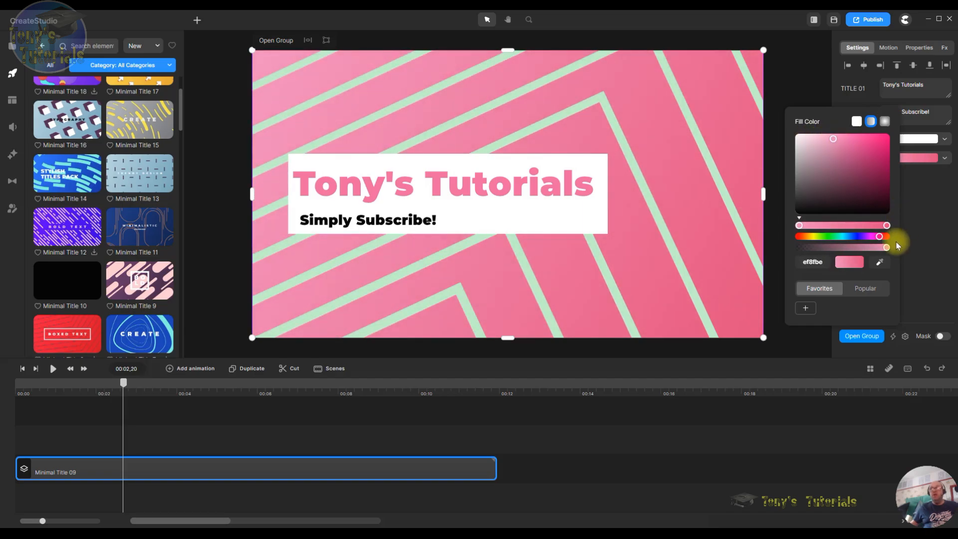
- Change the end colour of the BG gradient to the blue 2f38bc
left_click(887, 226)
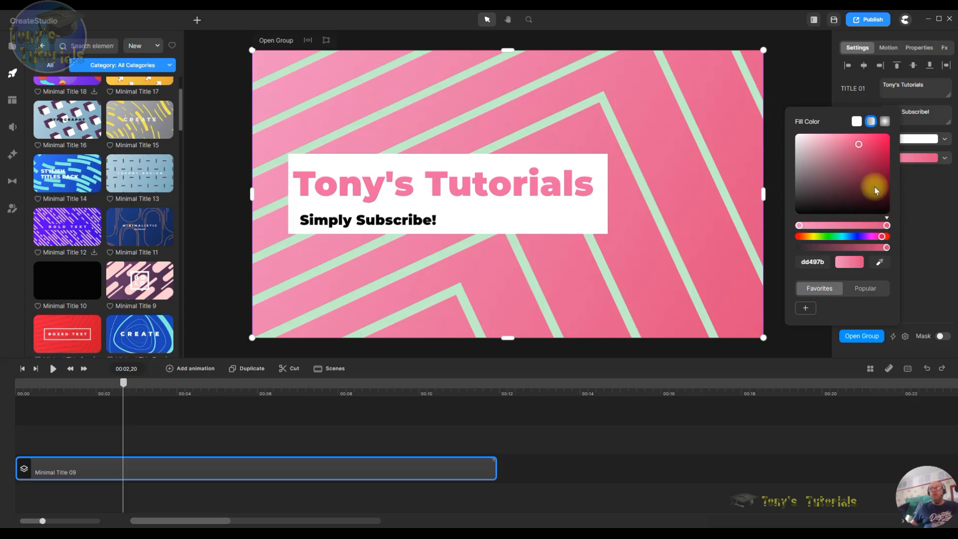
mouse_move(860, 144)
left_mouse_down()
mouse_move(881, 170)
mouse_move(868, 155)
left_mouse_up()
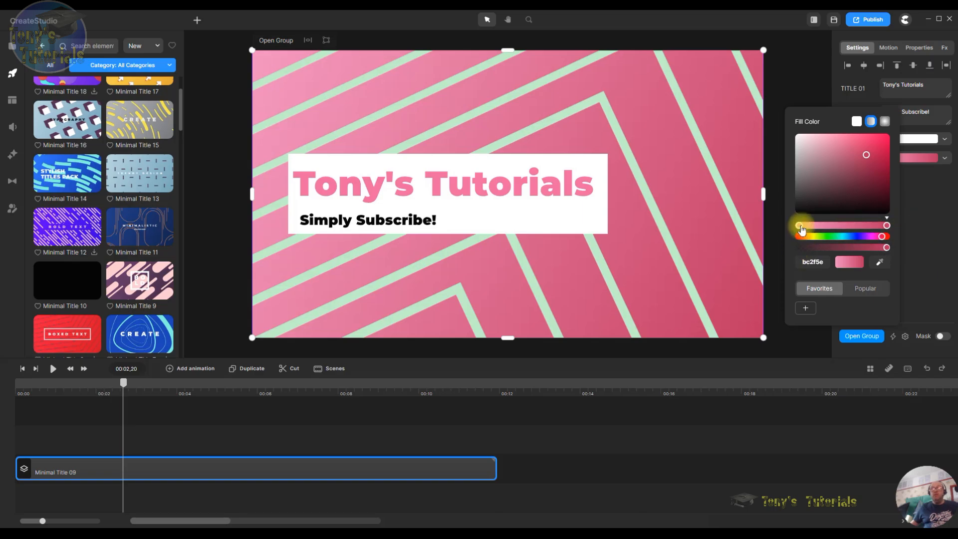
left_click_drag(883, 237, 858, 239)
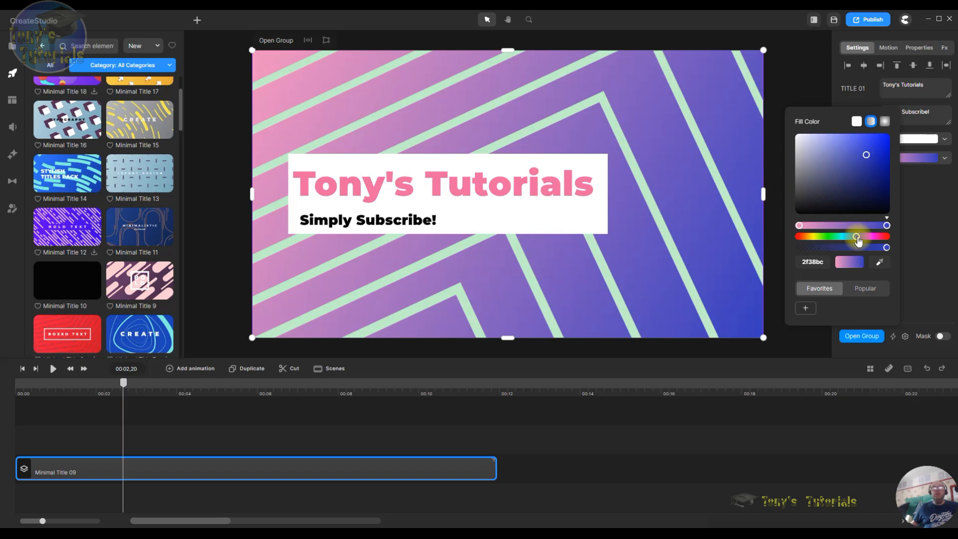
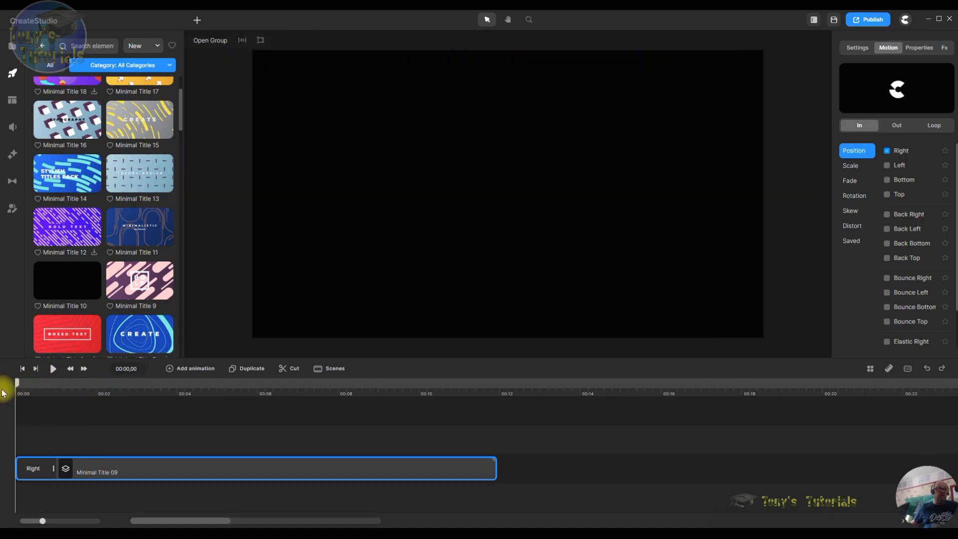
- Play back the title clip with its Right entrance motion and remove that motion from the clip
key("space")
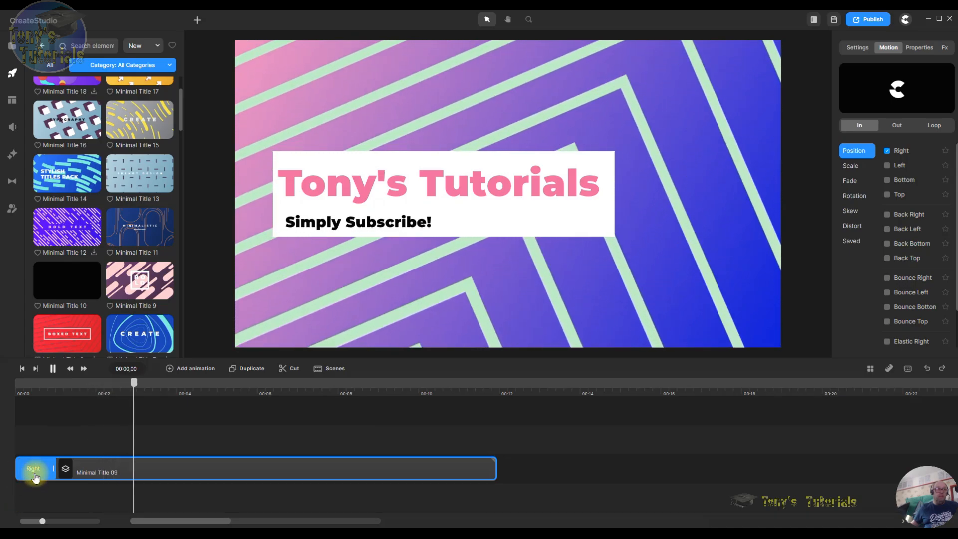
left_click(69, 464)
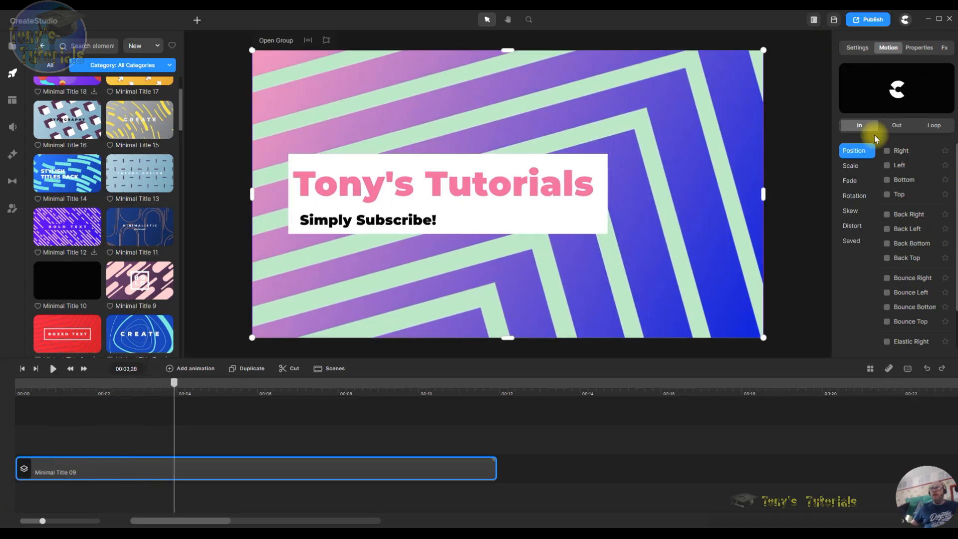
scroll(933, 299, "down", 1)
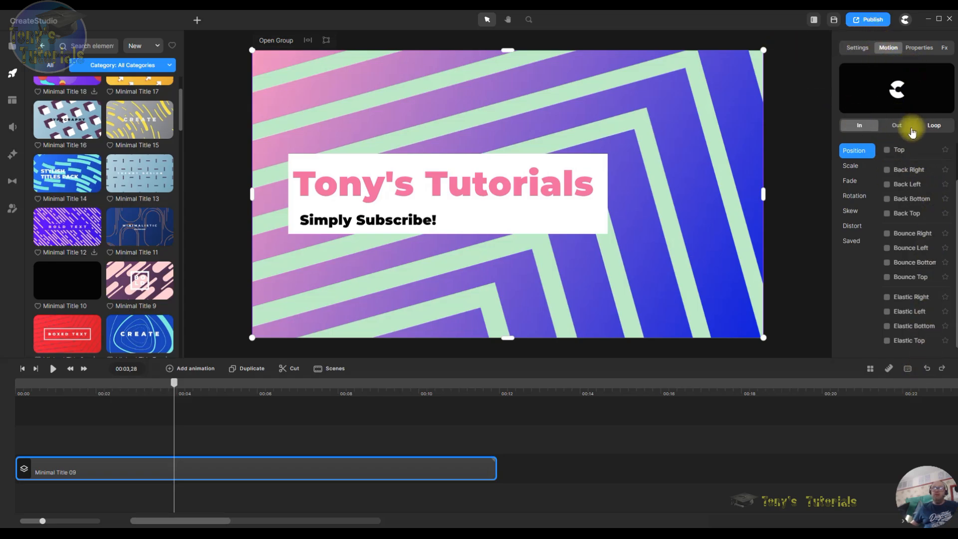
- Apply the Scale Down exit motion to the title clip and lengthen it to start at about 00:09,10
left_click(897, 129)
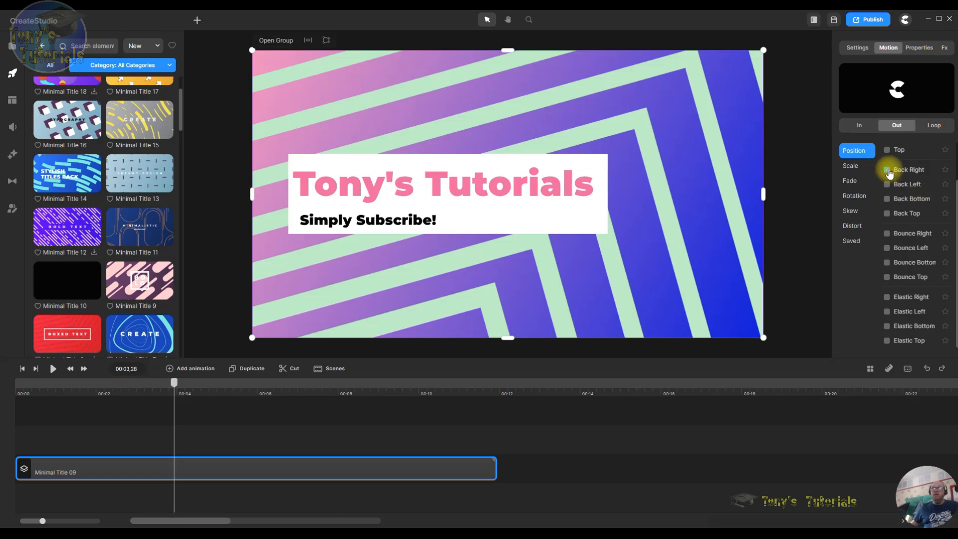
left_click(855, 166)
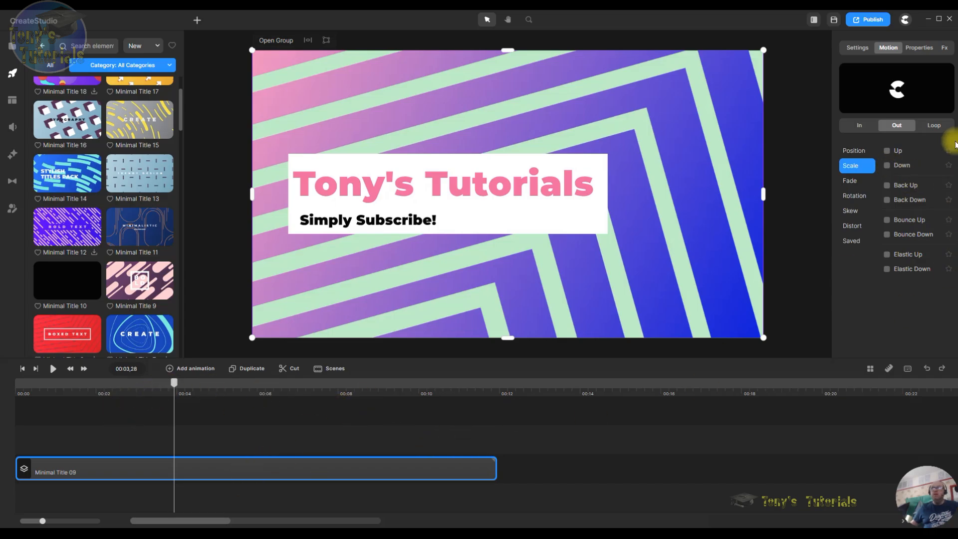
left_click(888, 166)
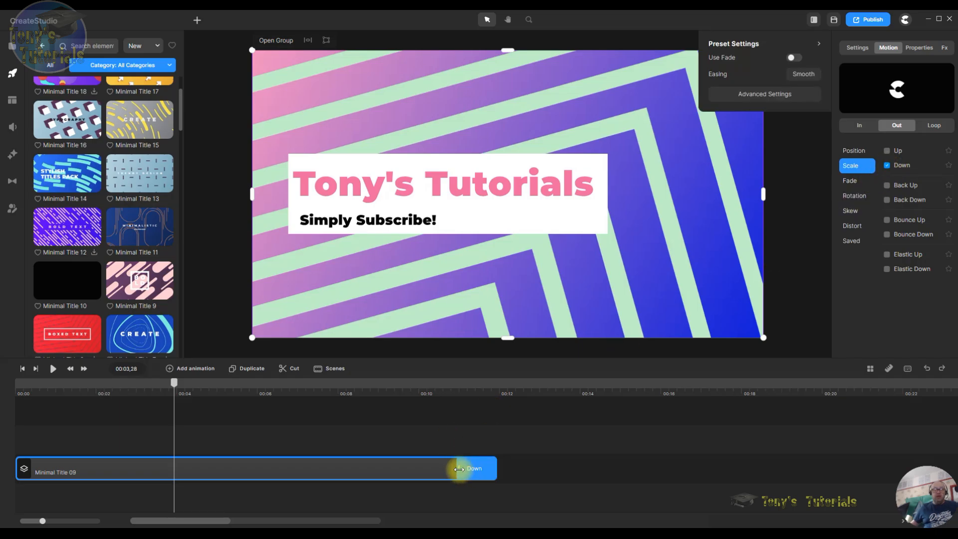
left_click_drag(459, 469, 396, 473)
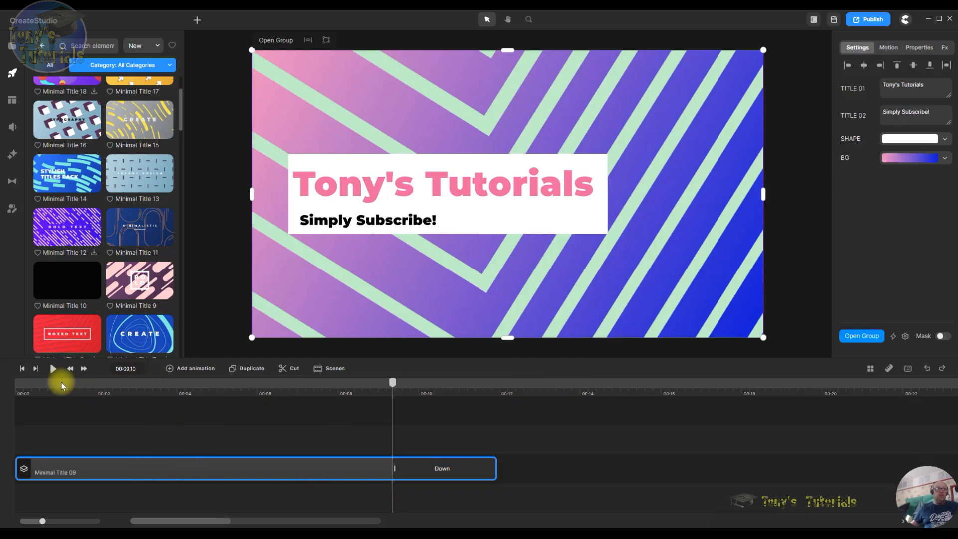
- Play back the Down exit motion and delete it from the title clip
left_click(54, 369)
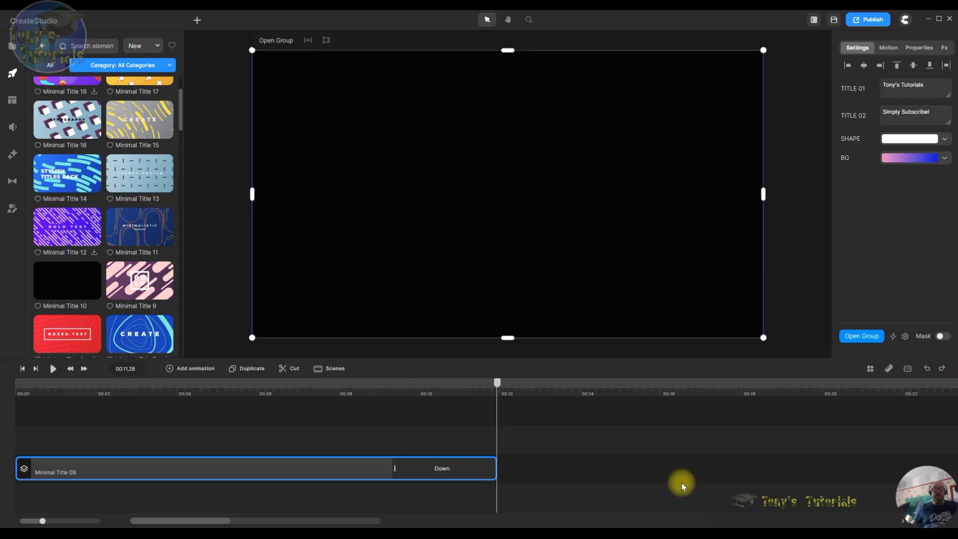
left_click(435, 468)
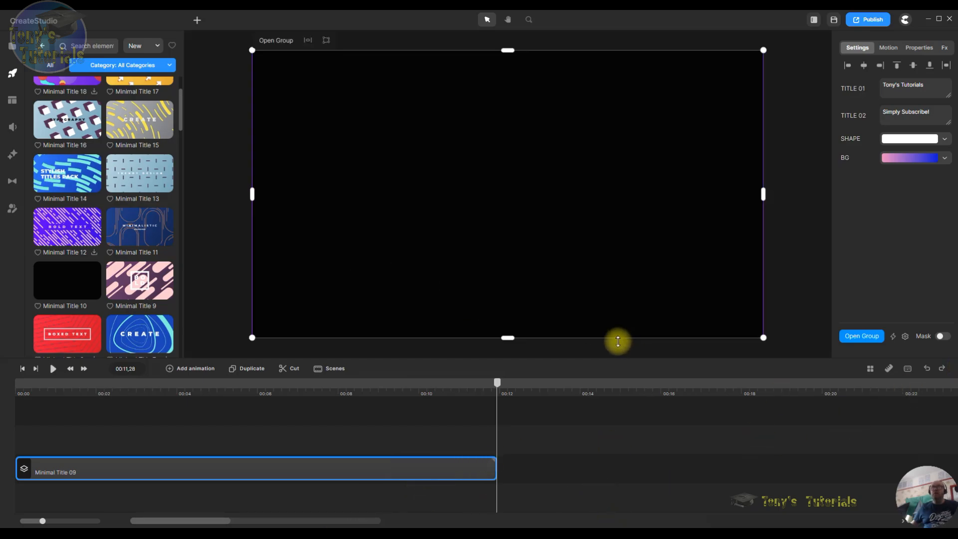
- Add a Scale In & Out loop motion at 00:03,08, extend it to about 00:07,05, and return the playhead to the start
left_click(892, 50)
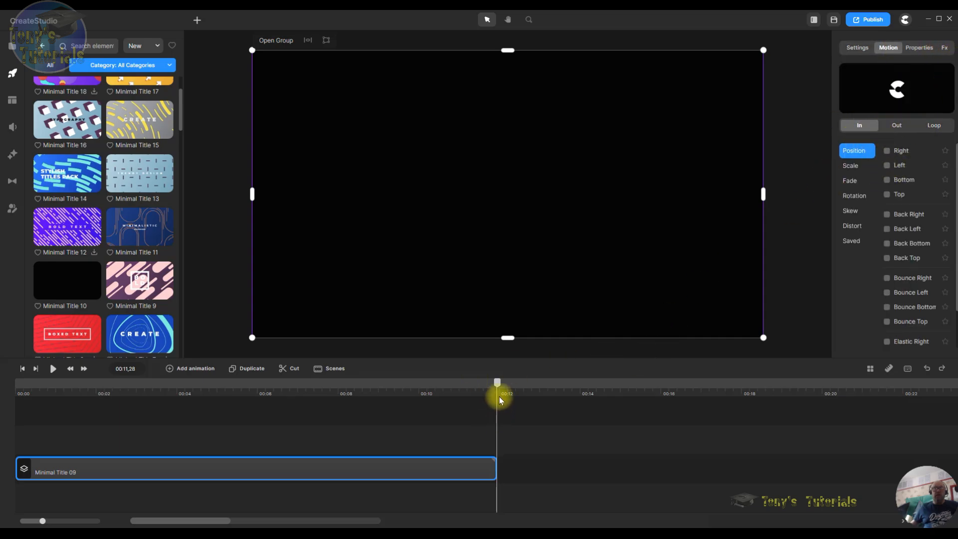
left_click_drag(499, 384, 148, 399)
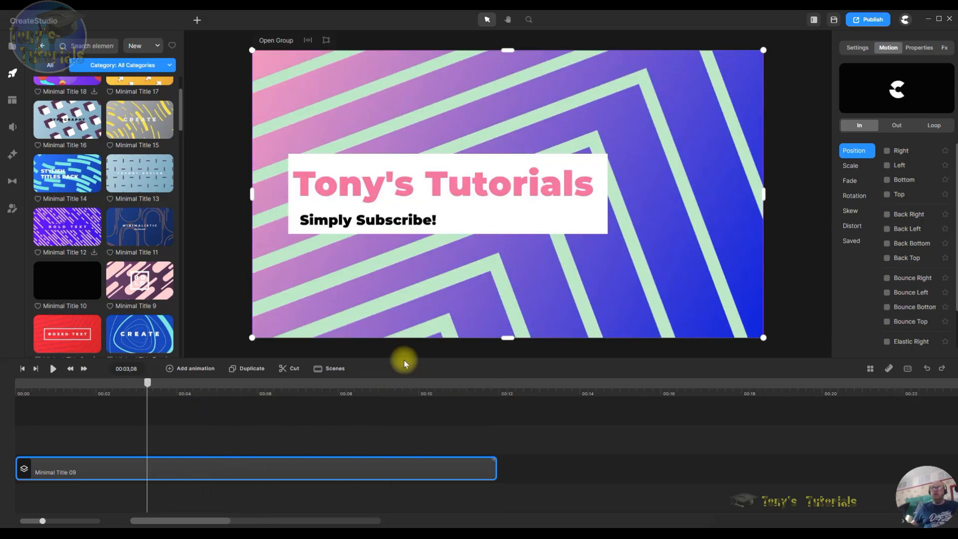
left_click(888, 152)
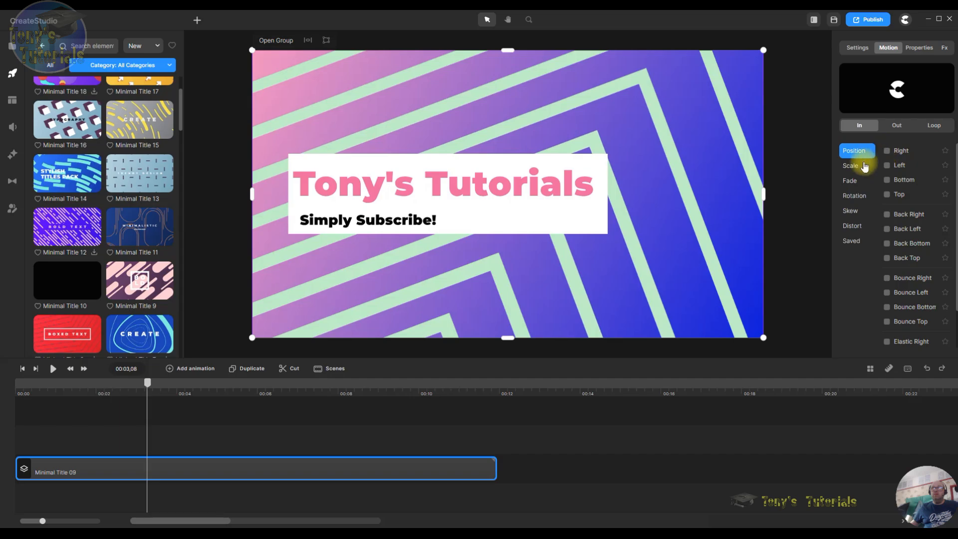
left_click(929, 125)
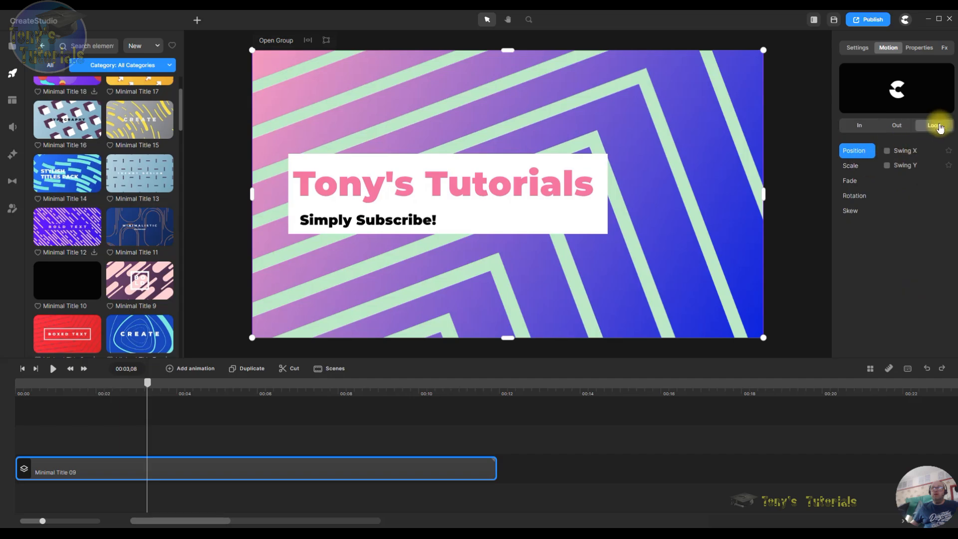
left_click(851, 167)
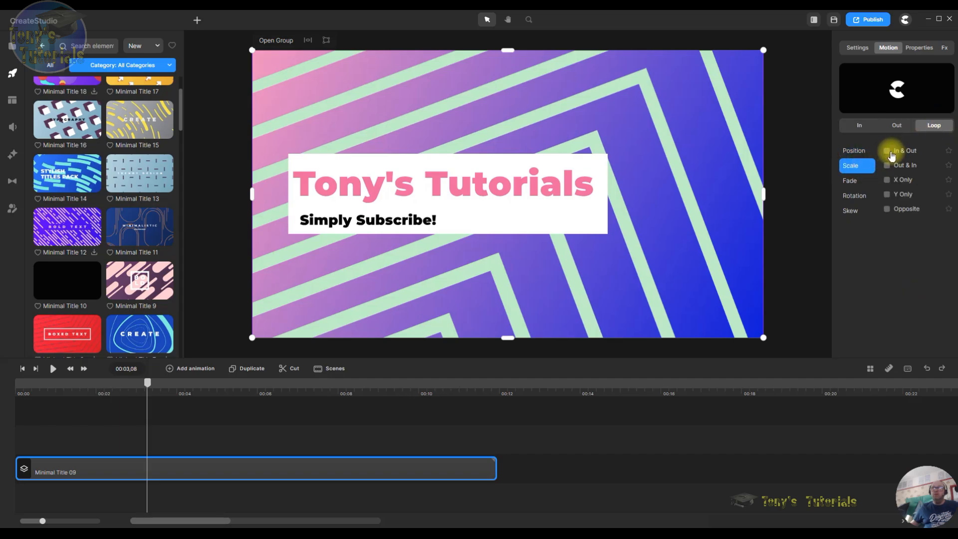
left_click(890, 152)
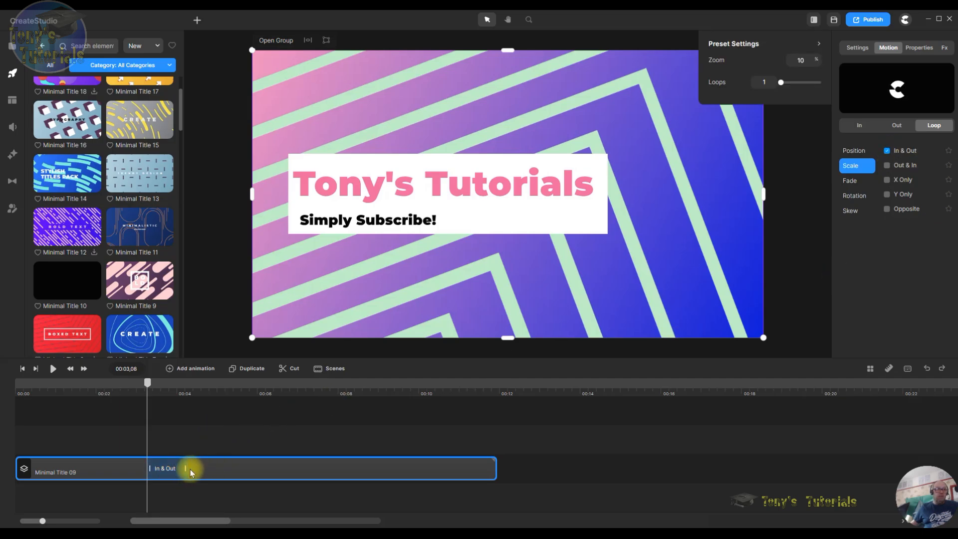
left_click_drag(190, 469, 302, 467)
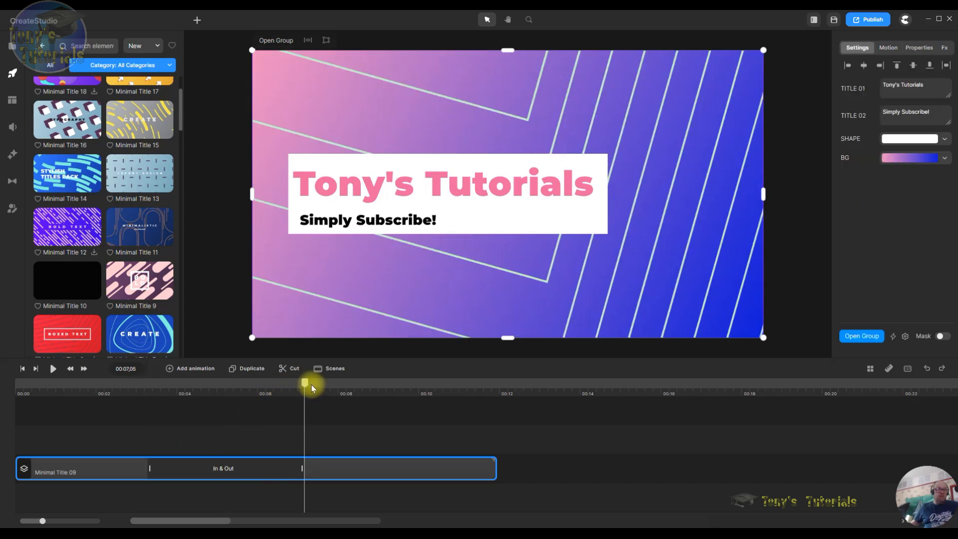
left_click_drag(312, 388, 5, 408)
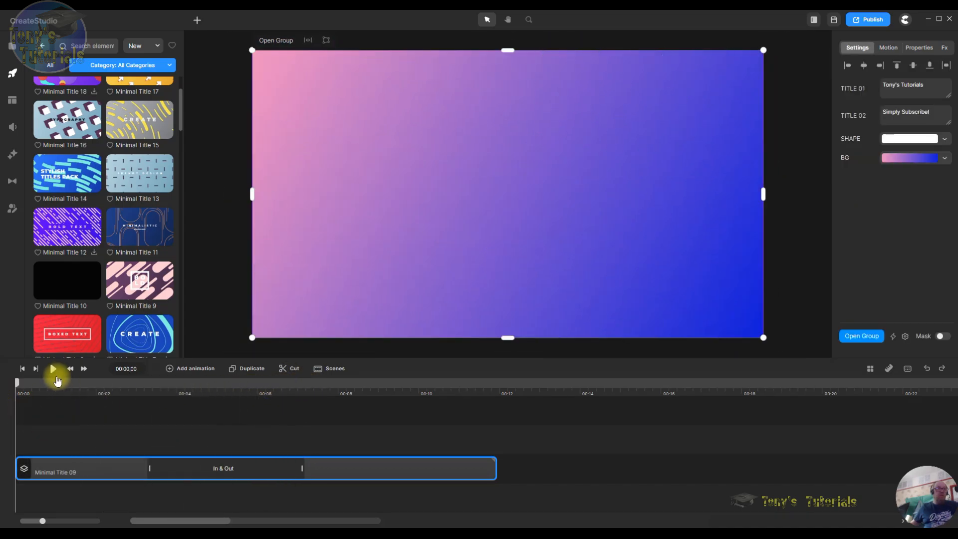
- Play back the title clip with its In & Out loop motion and delete that motion
left_click(53, 371)
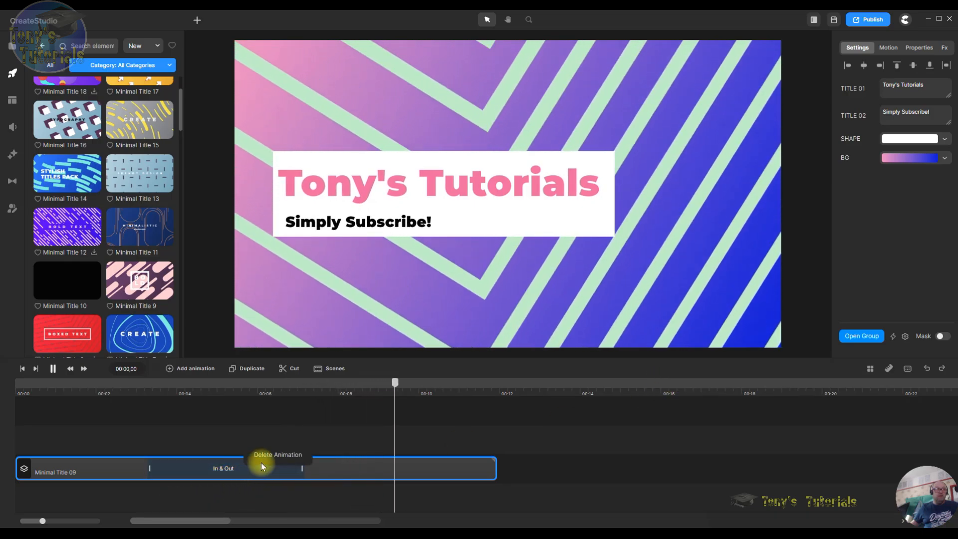
left_click(283, 458)
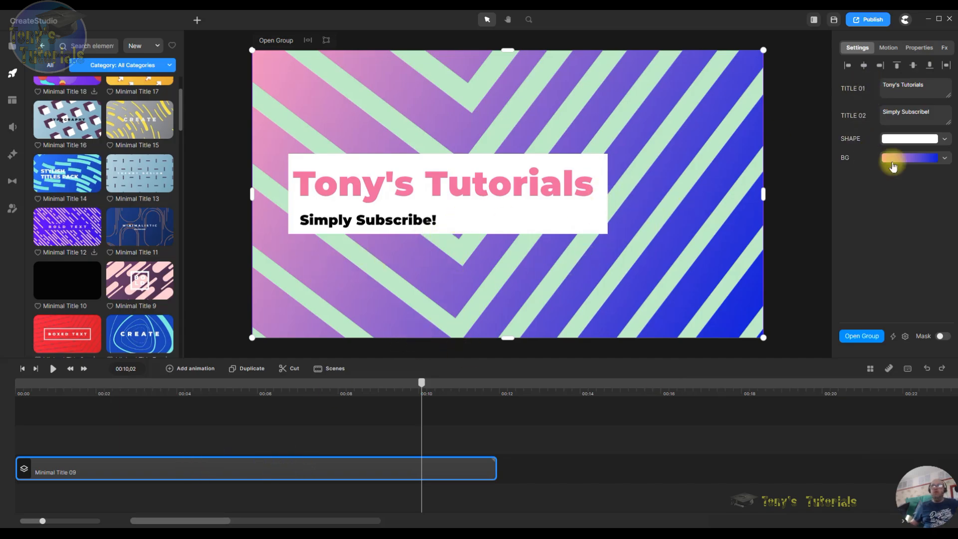
- Try solid red, green and olive fills on the title's shape, ending with a linear gradient from dark blue 161d7f to white
left_click(902, 139)
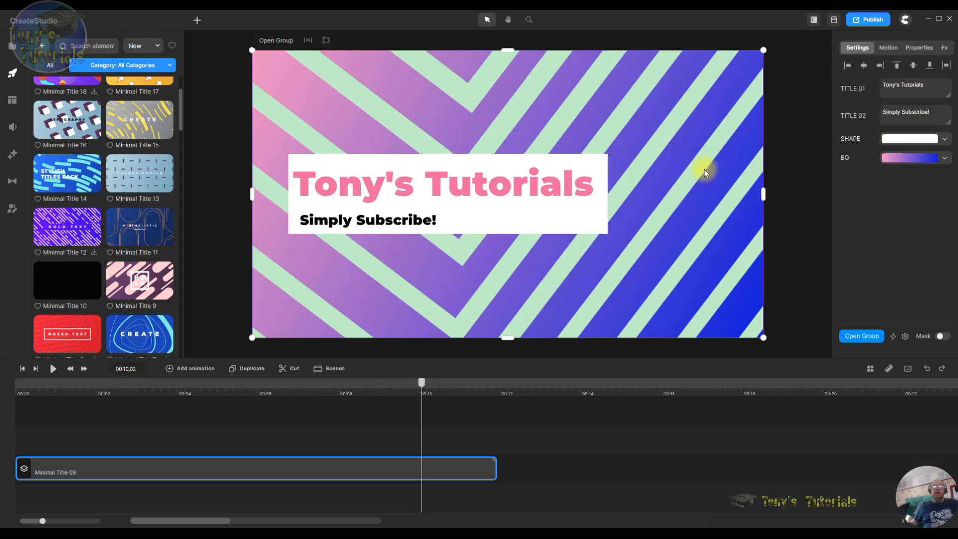
left_click(923, 143)
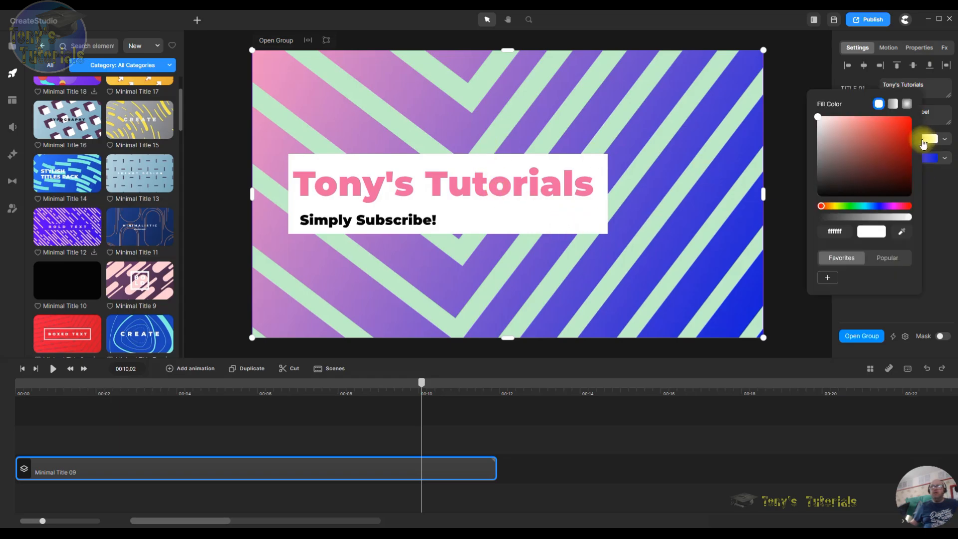
left_click(896, 158)
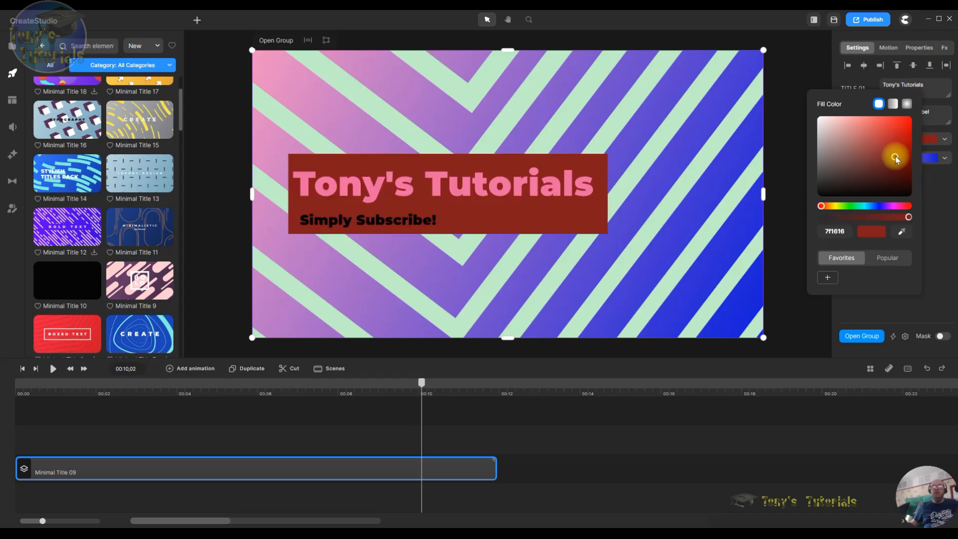
left_click(849, 207)
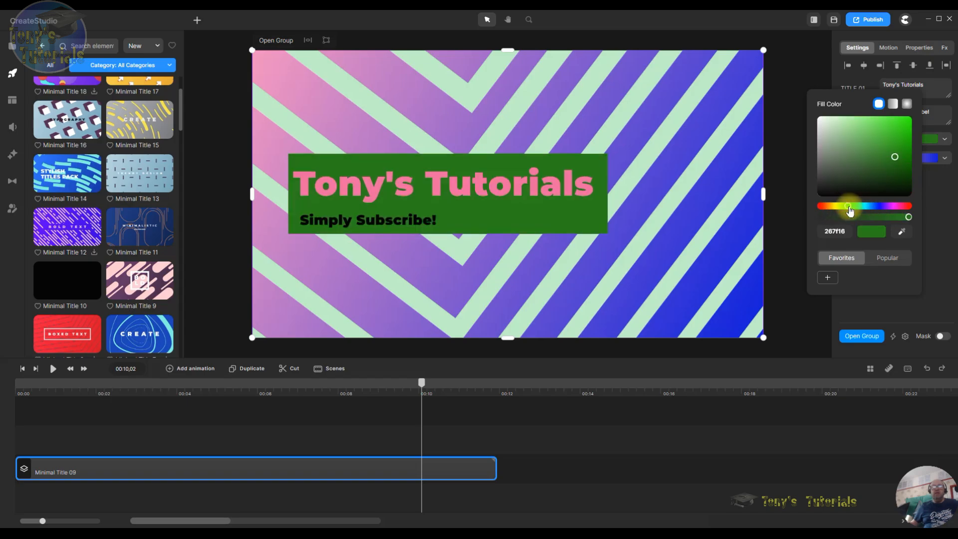
left_click(834, 207)
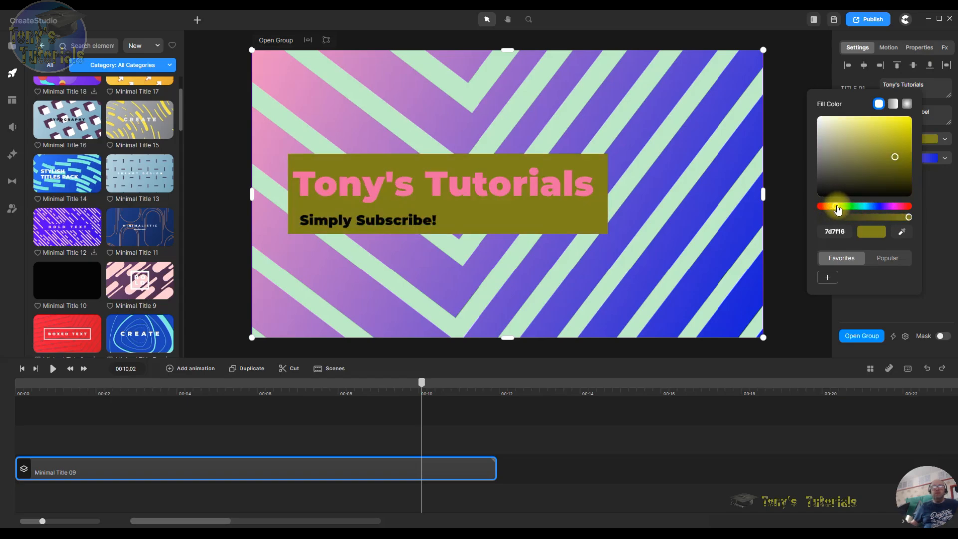
left_click(894, 105)
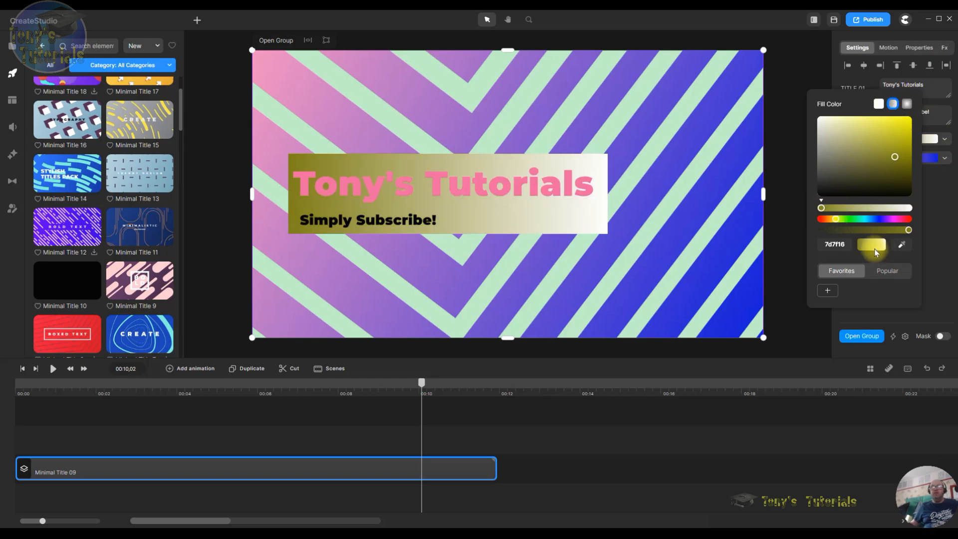
left_click(880, 220)
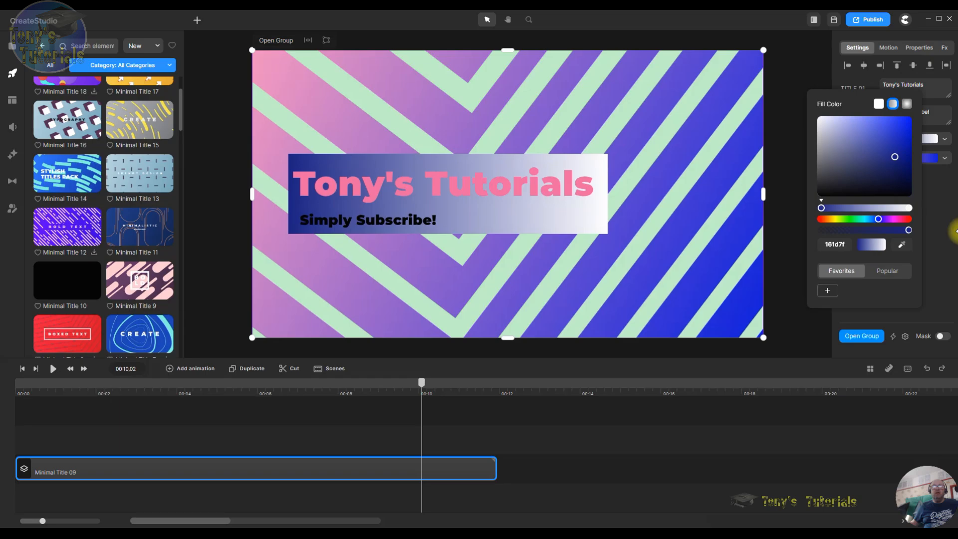
left_click(580, 223)
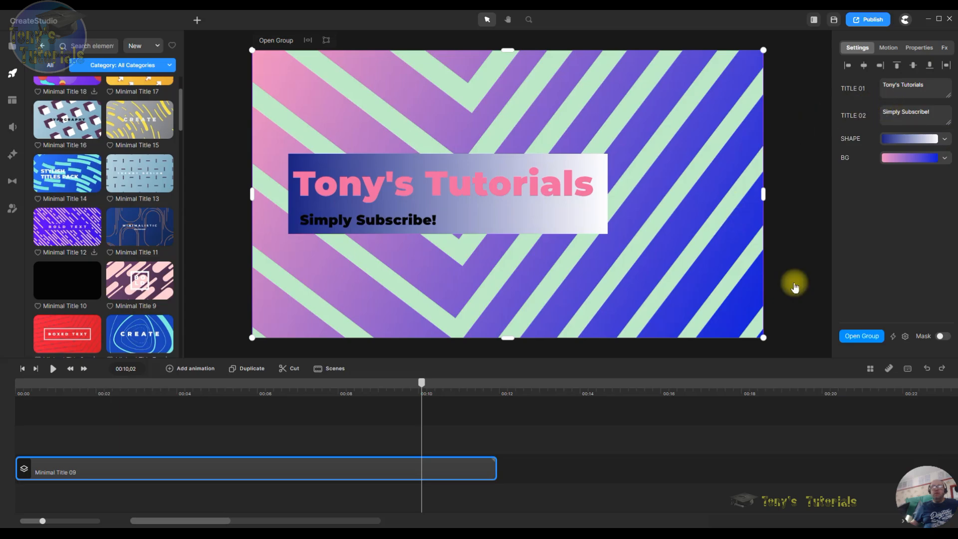
- Undo the shape fill changes and the deletion of the loop motion
left_click(928, 369)
left_click(929, 370)
left_click(928, 370)
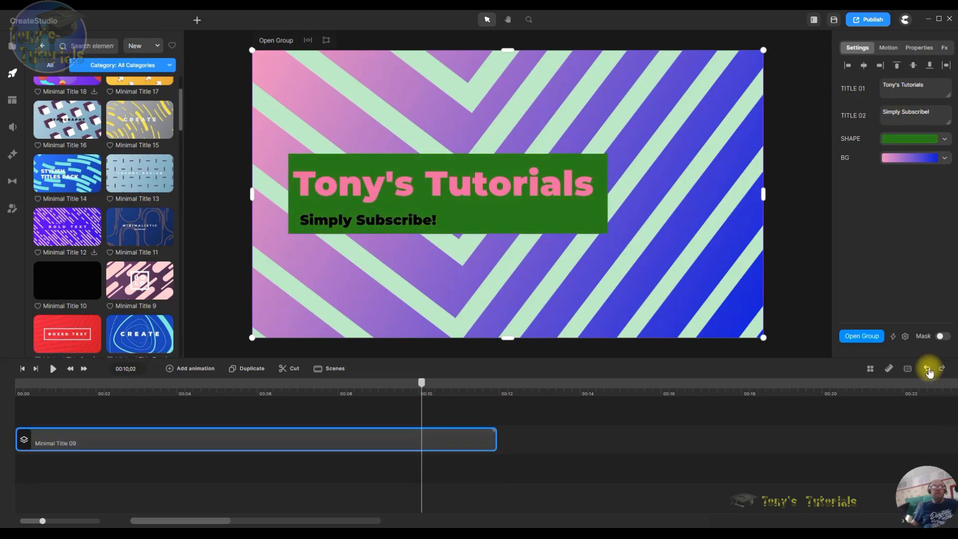
left_click(928, 370)
left_click(929, 369)
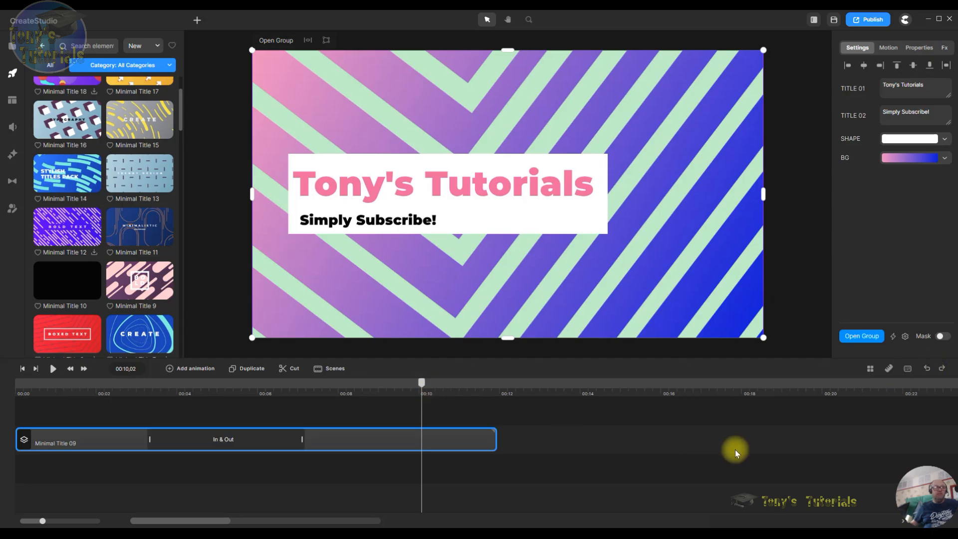
- Delete the In & Out loop motion from the title clip
left_click(241, 440)
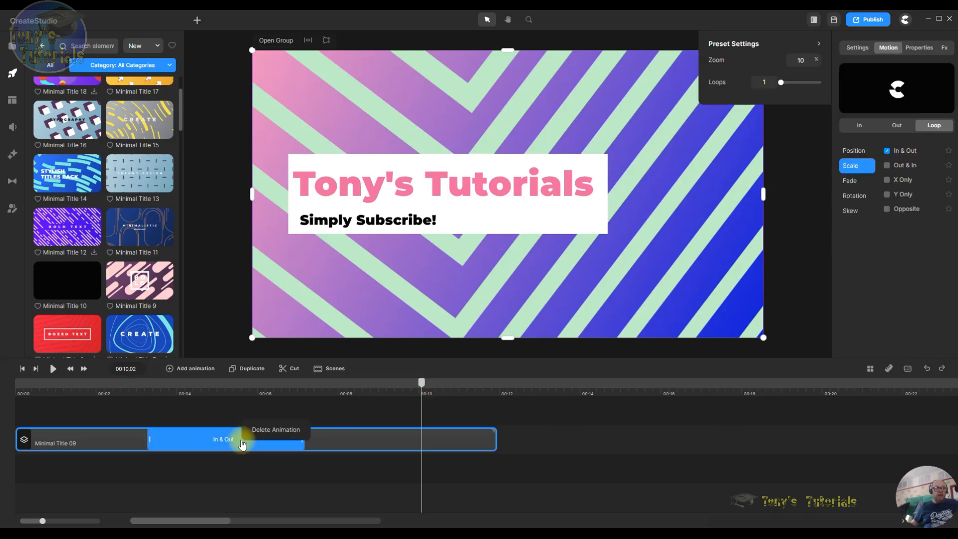
left_click(266, 436)
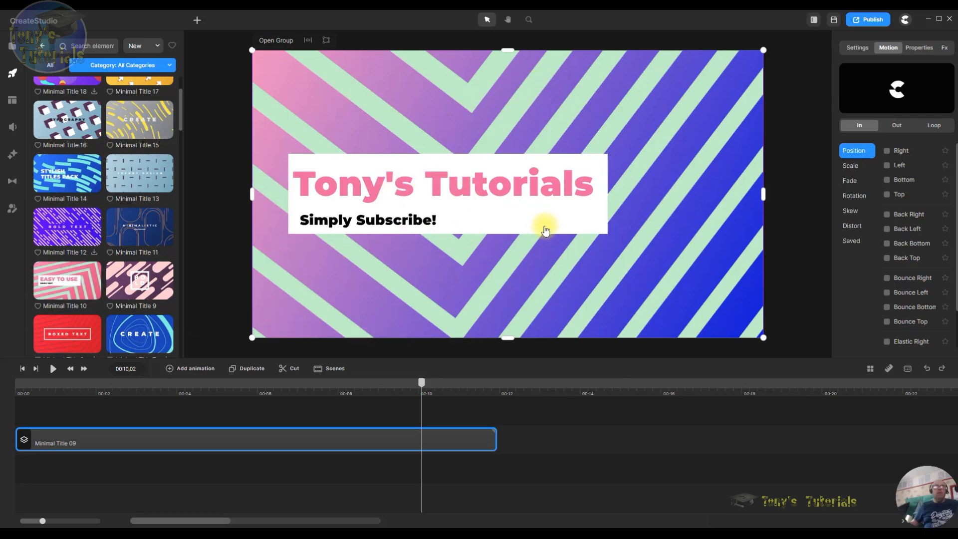
- Open the Minimal Title 09 group and the Title group nested inside it
double_click(268, 439)
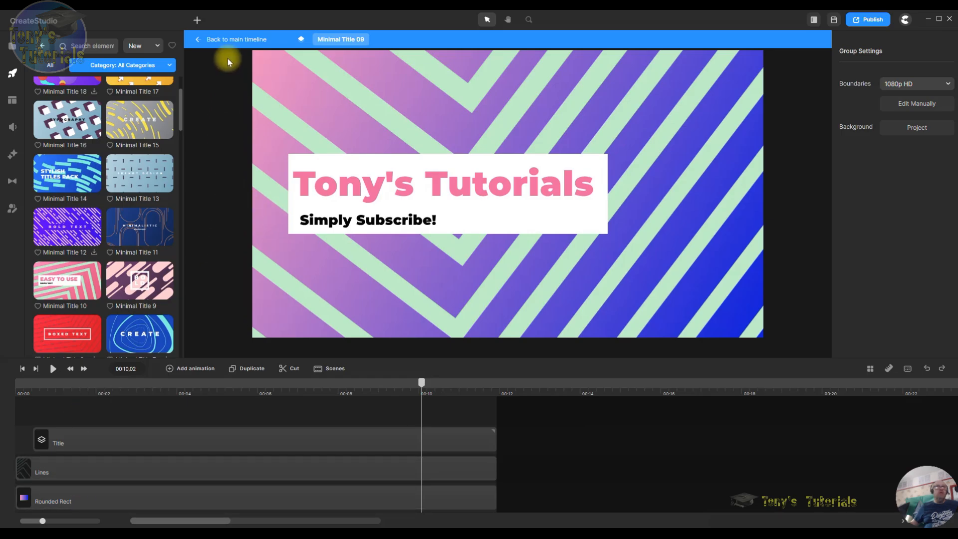
left_click(232, 42)
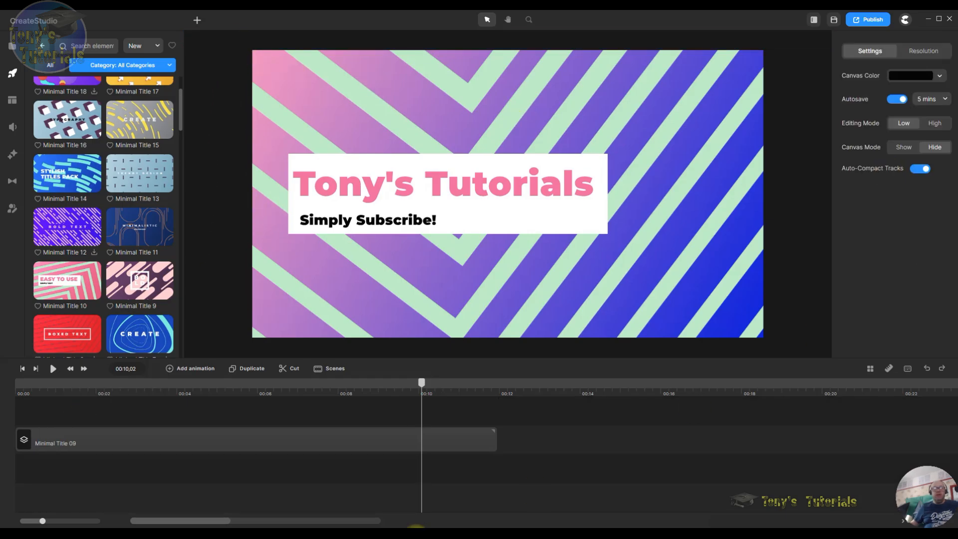
left_click(294, 449)
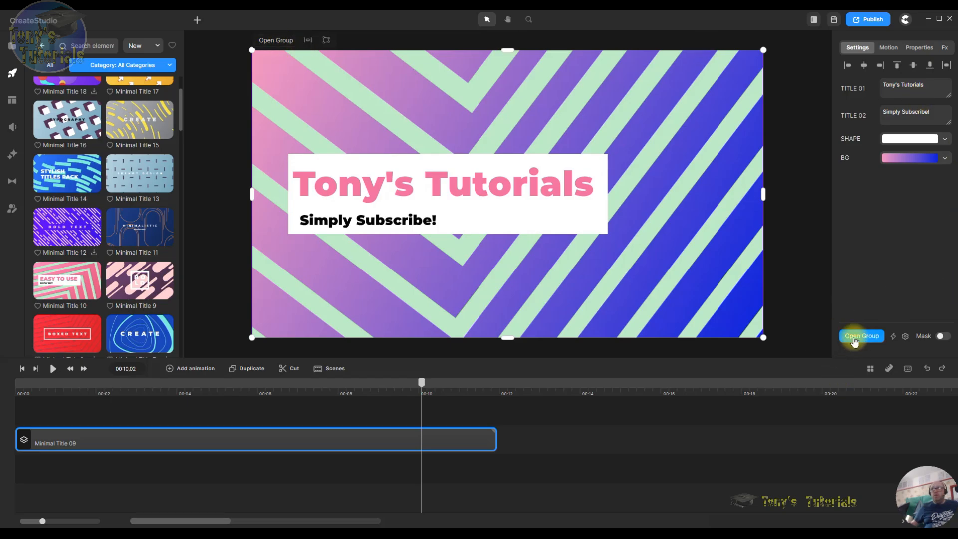
left_click(278, 44)
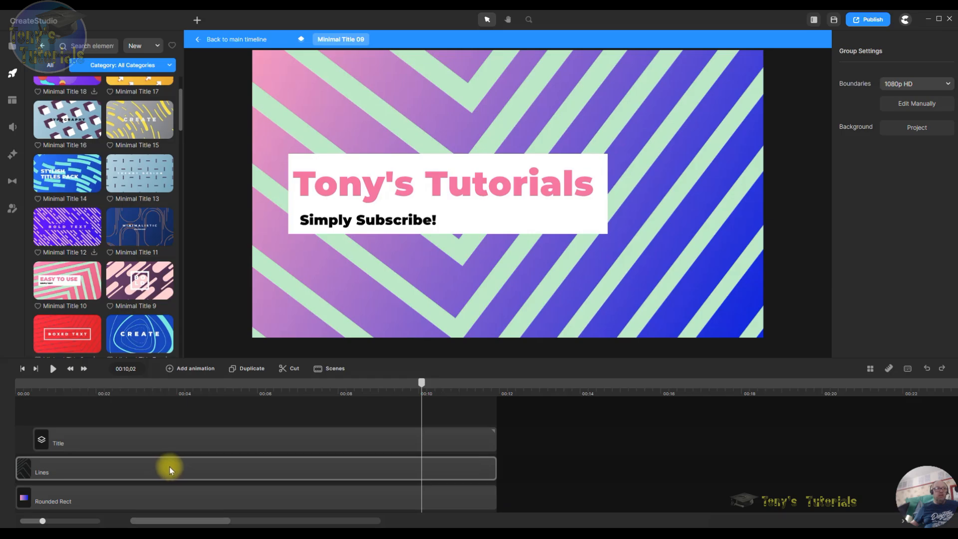
left_click(211, 444)
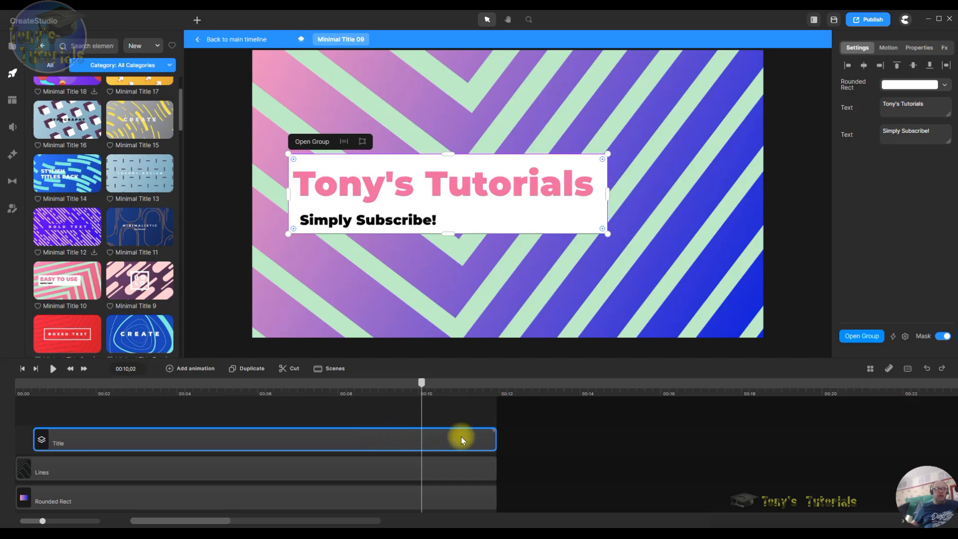
double_click(394, 434)
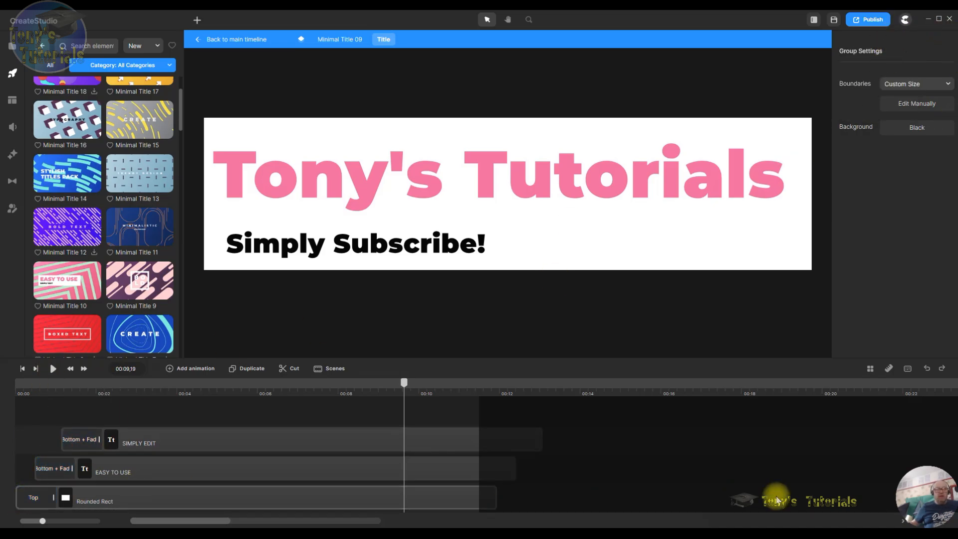
- Play back the Title group from the start and examine the entrance animations on its layers
scroll(404, 492, "down", 1)
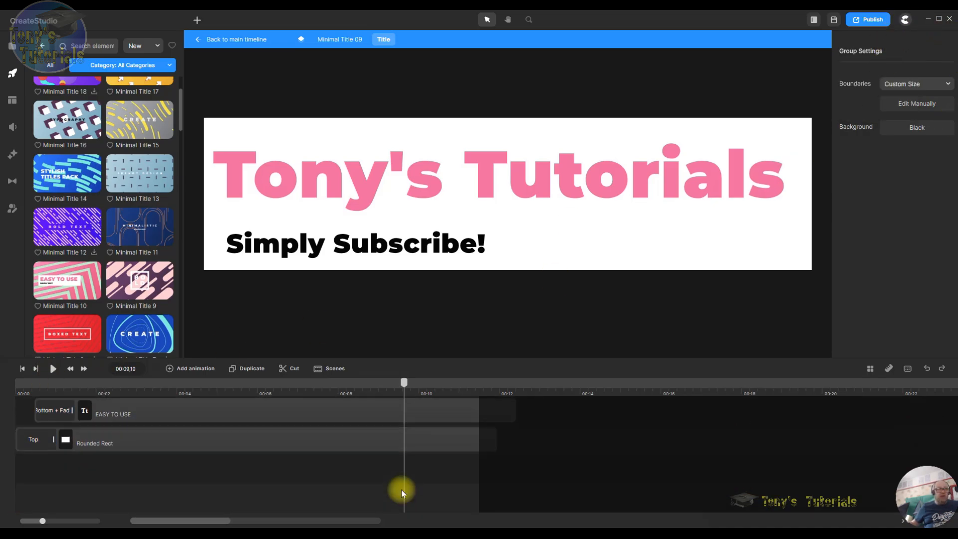
left_click(58, 445)
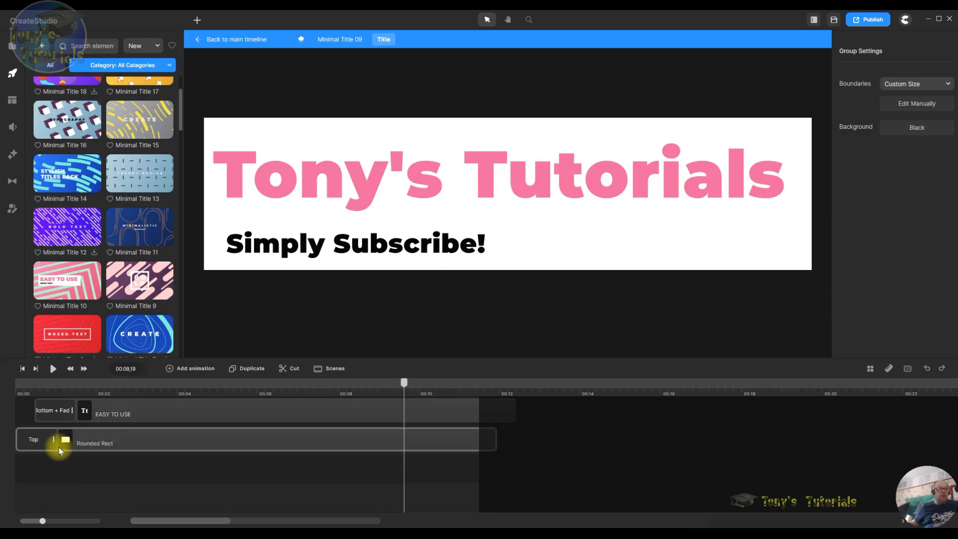
left_click(23, 368)
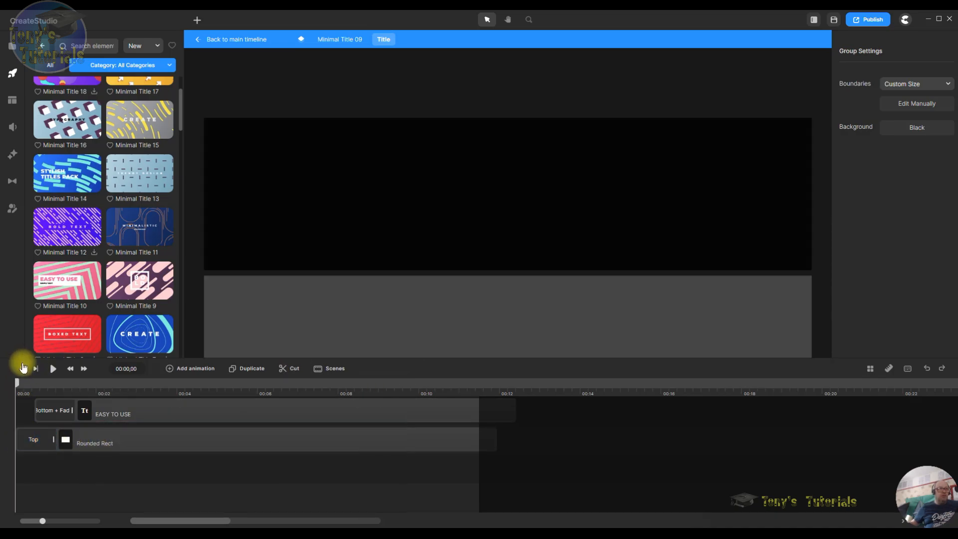
left_click(52, 368)
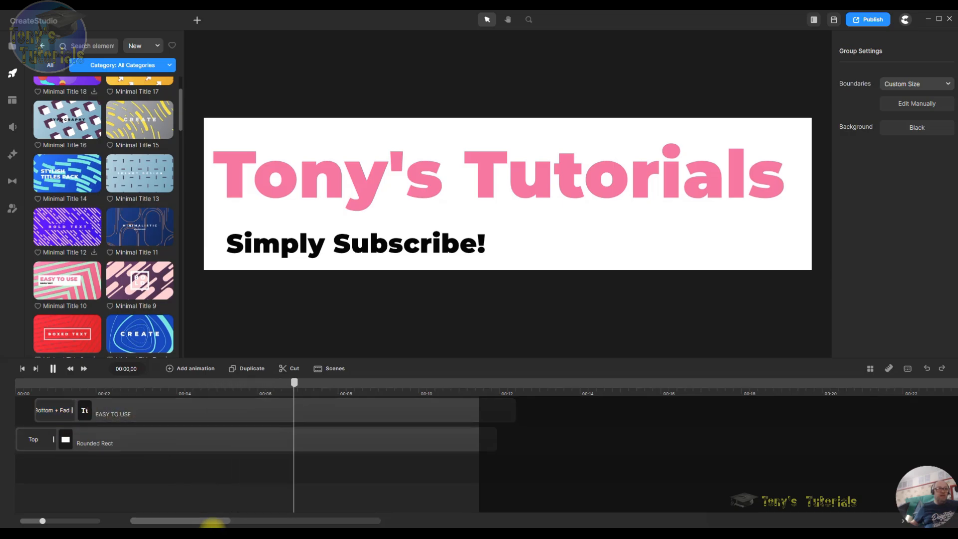
scroll(382, 498, "up", 1)
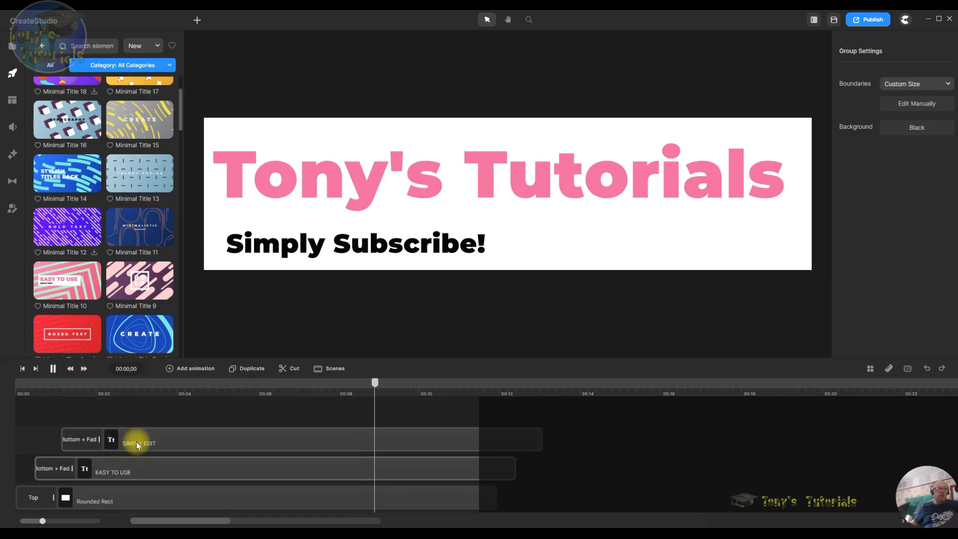
- Inspect the EASY TO USE and SIMPLY EDIT text layers and open the EASY TO USE layer's name for editing
left_click(142, 471)
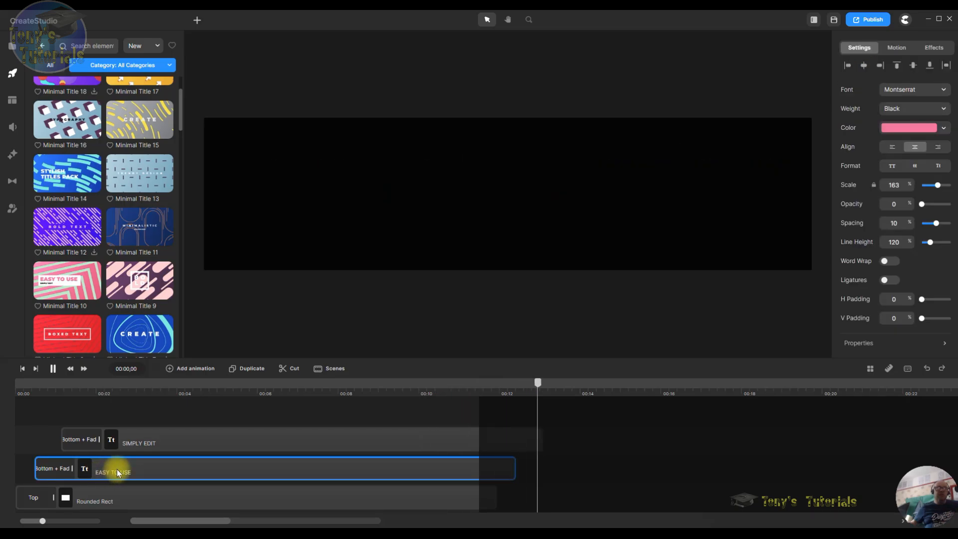
double_click(97, 469)
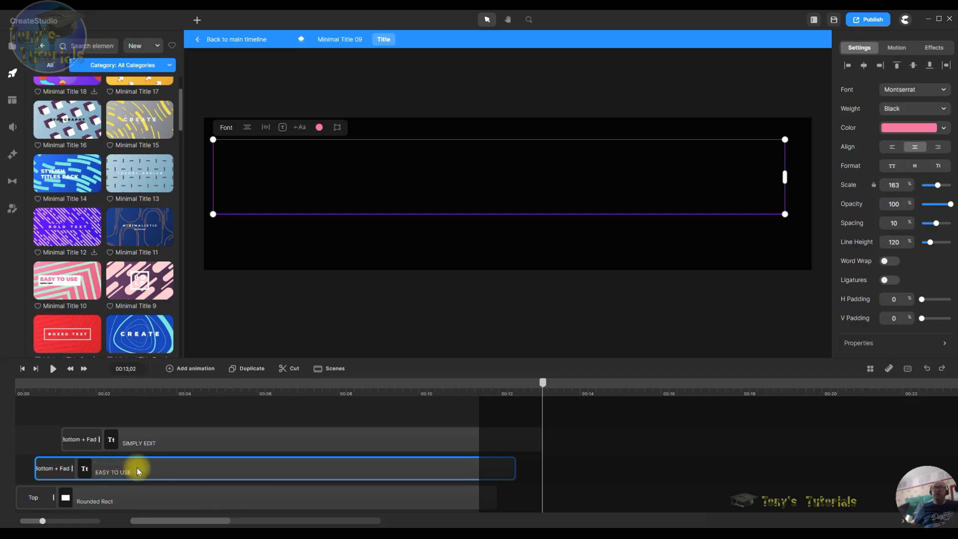
left_click(179, 444)
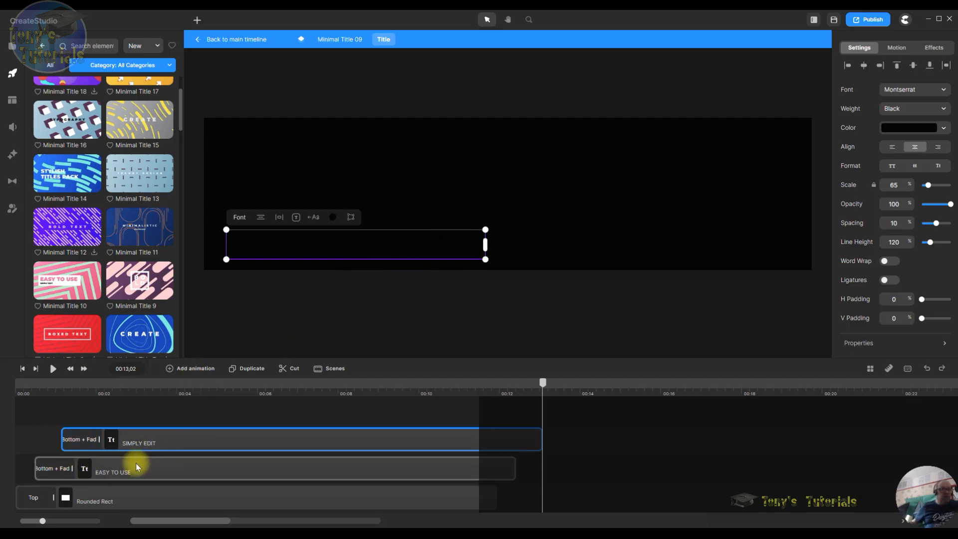
left_click(161, 469)
double_click(160, 469)
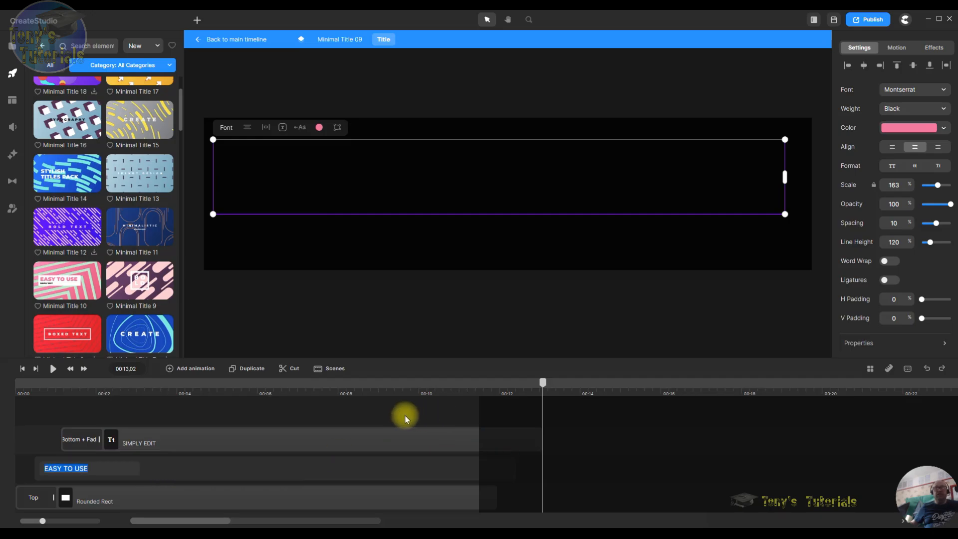
- Look through the Title group's layers and scrub the playhead back to about 00:11,11
scroll(447, 469, "down", 2)
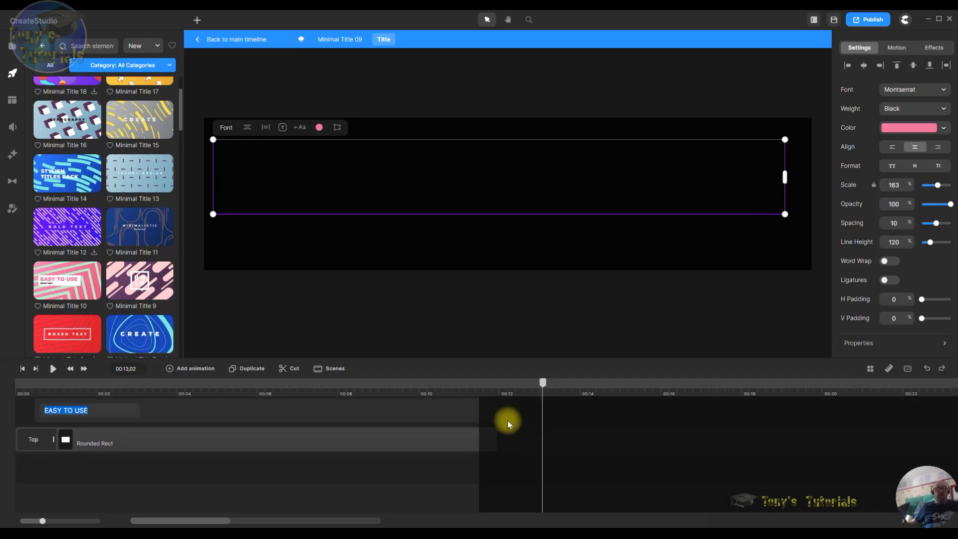
scroll(508, 420, "up", 2)
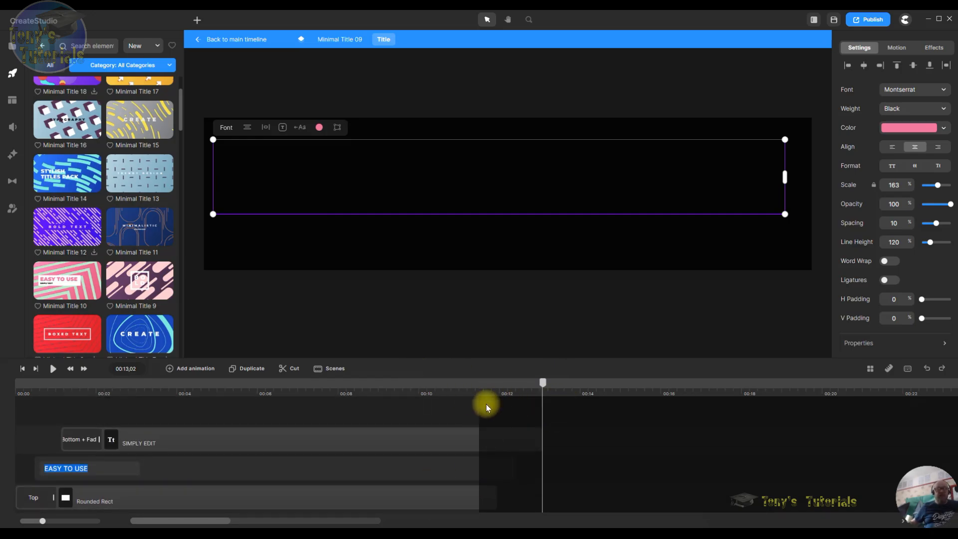
left_click_drag(549, 388, 482, 395)
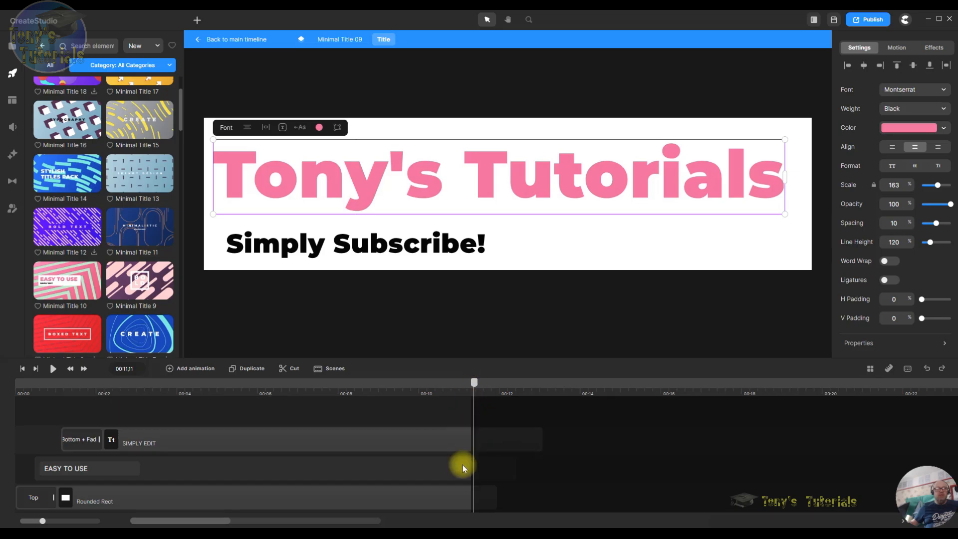
- Return to the main timeline and scrub over the end of the title clip, leaving the playhead at 00:11,14
left_click(253, 45)
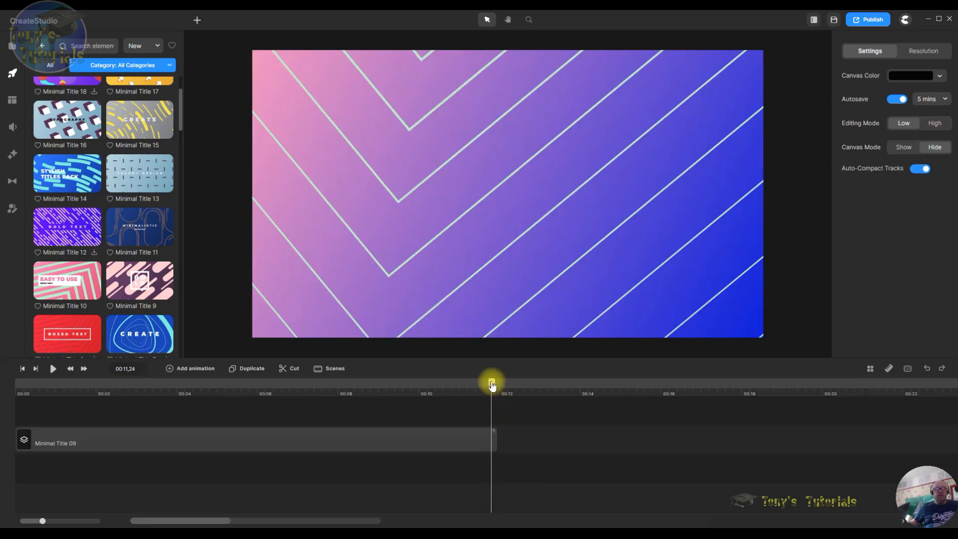
left_click_drag(495, 386, 470, 385)
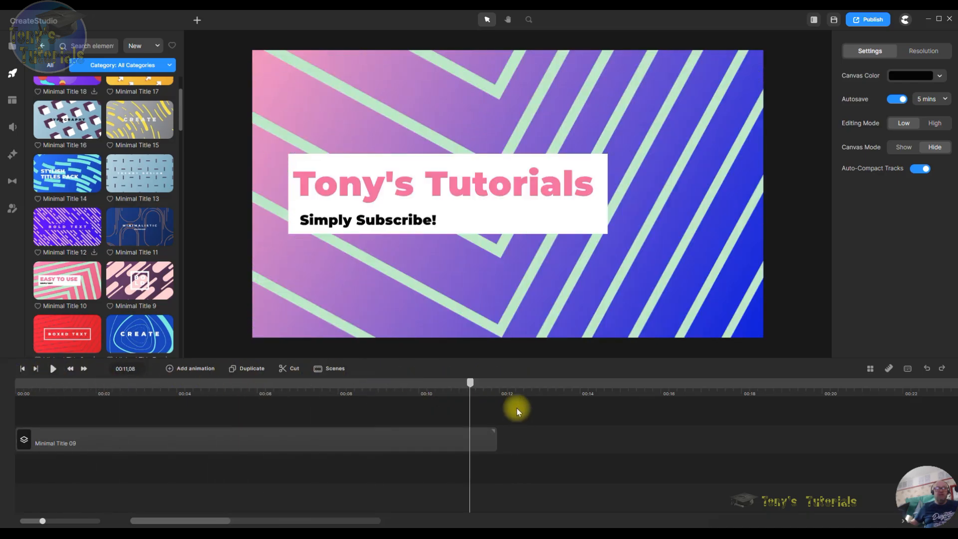
left_click_drag(517, 408, 478, 411)
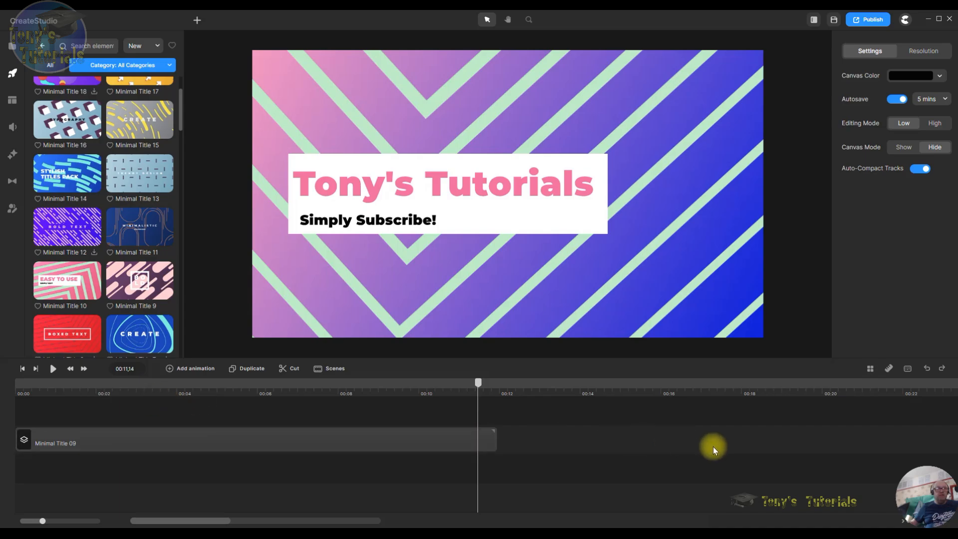
- Open the Minimal Title 09 group, extend its duration to about 17 seconds and stretch the Title layer towards the new end
left_click(255, 444)
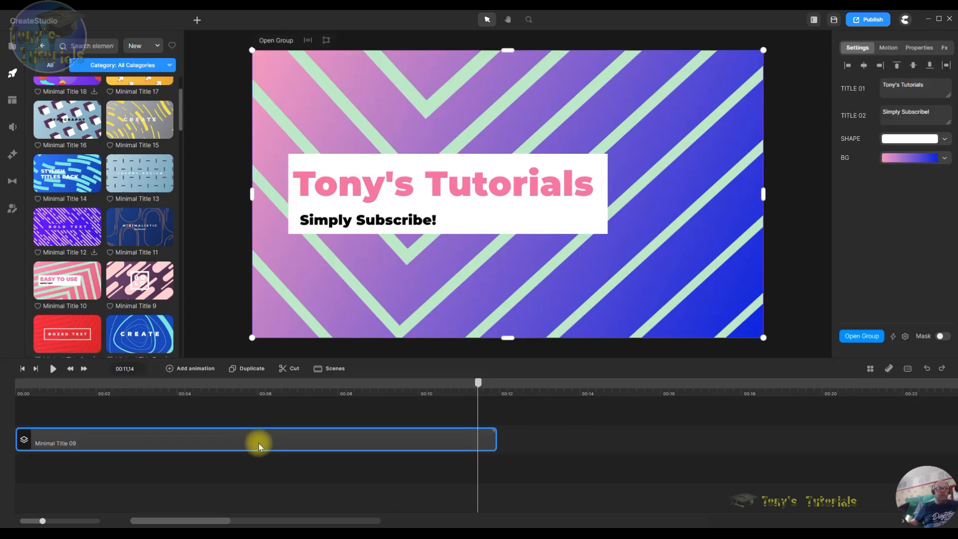
double_click(259, 444)
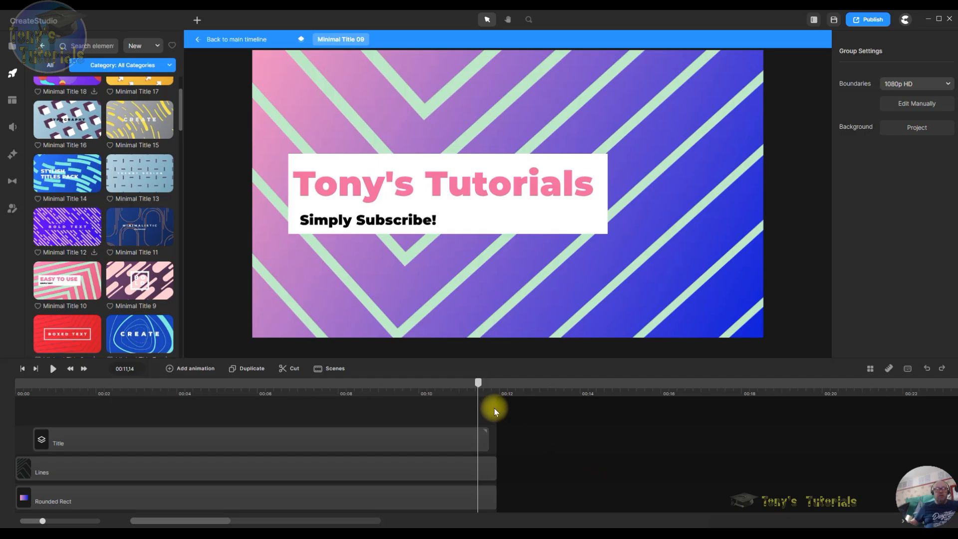
left_click_drag(496, 409, 712, 421)
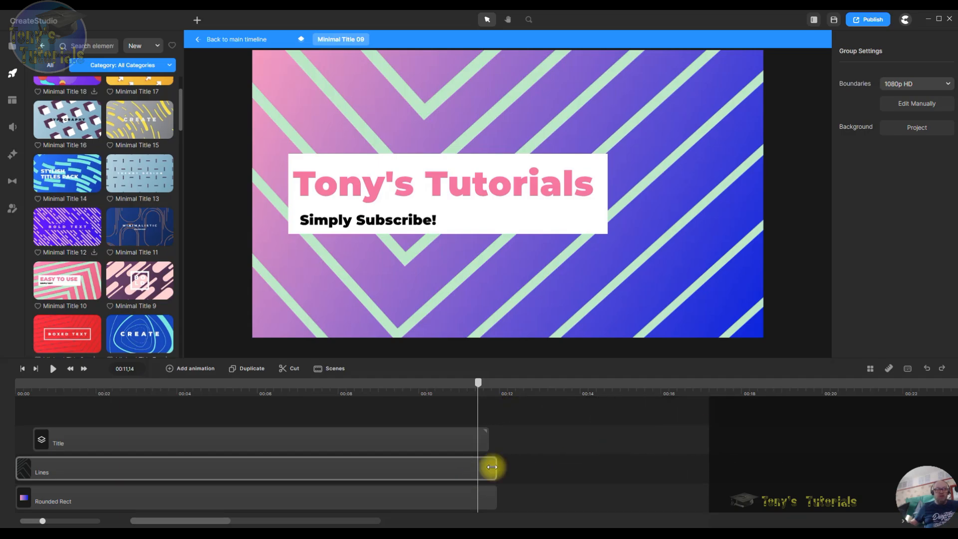
left_click_drag(487, 441, 707, 446)
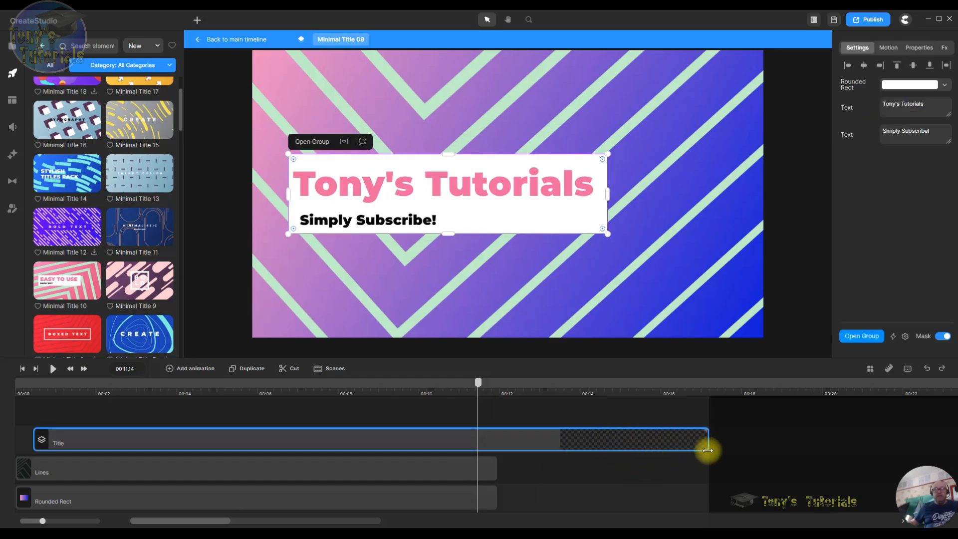
- Check inside the Title group, return to Minimal Title 09 and trim the group's duration back to just under 12 seconds
double_click(512, 439)
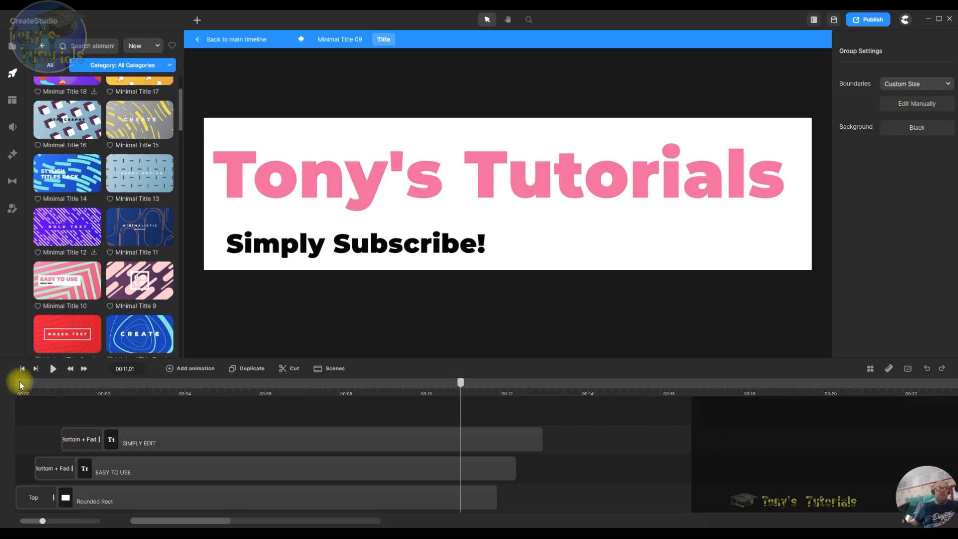
left_click(323, 39)
left_click_drag(704, 448, 573, 447)
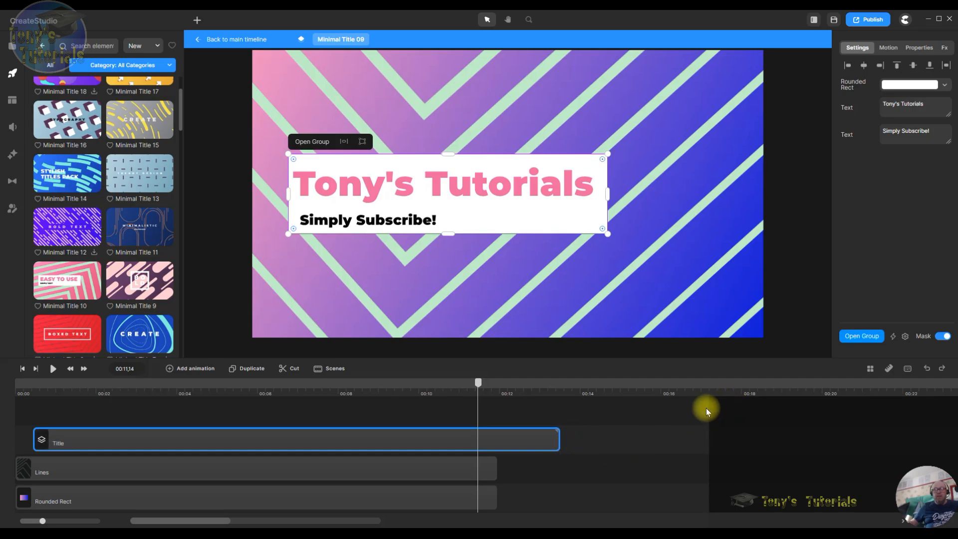
left_click_drag(711, 411, 493, 419)
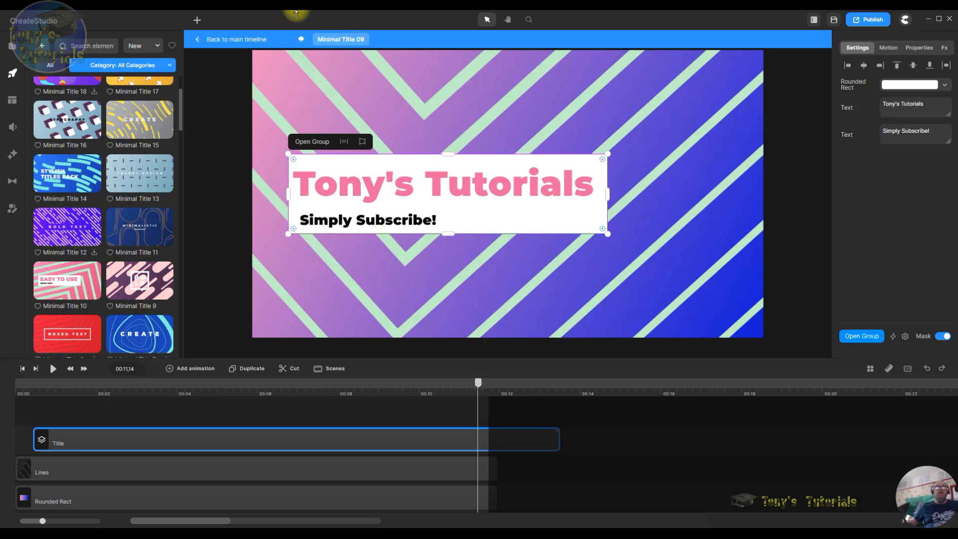
- Add a Scale animation to the Lines layer with keyframes at 00:03,09 and 00:05,21
left_click(281, 369)
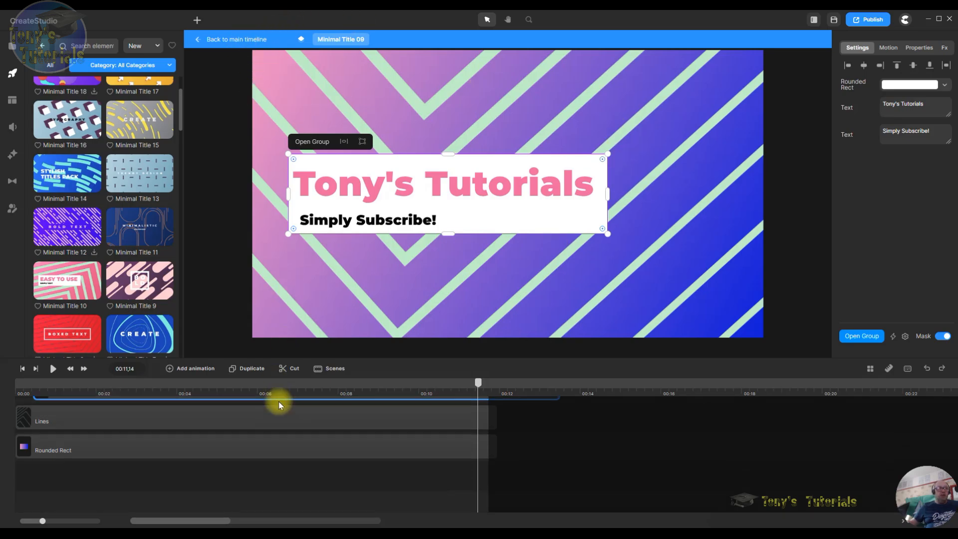
left_click(268, 451)
left_click(238, 422)
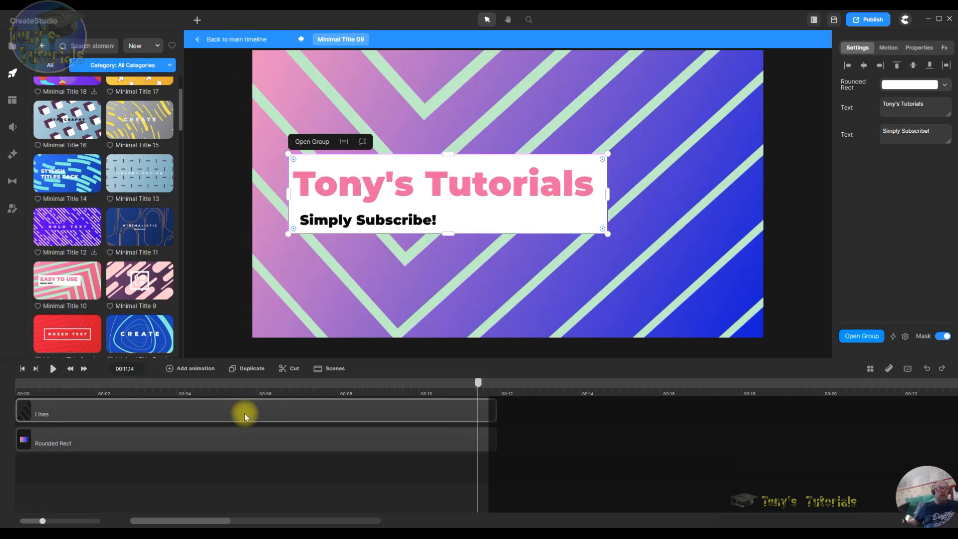
left_click(244, 413)
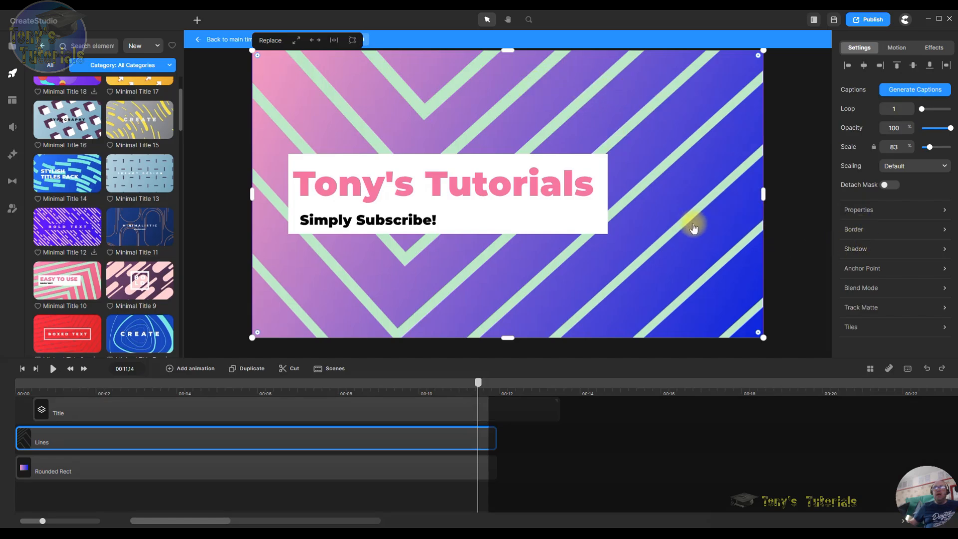
mouse_move(694, 228)
left_mouse_down()
mouse_move(652, 216)
mouse_move(713, 220)
mouse_move(748, 252)
mouse_move(694, 225)
left_mouse_up()
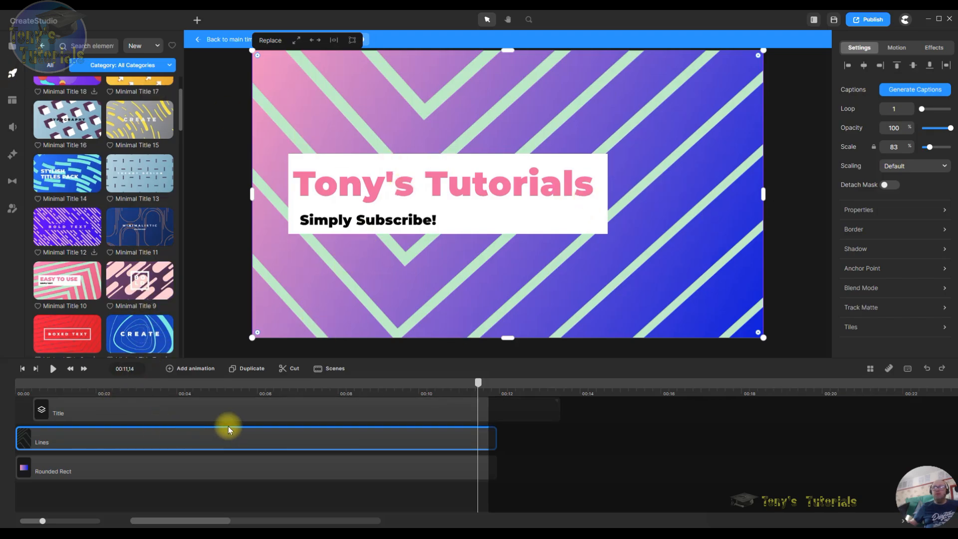
mouse_move(258, 427)
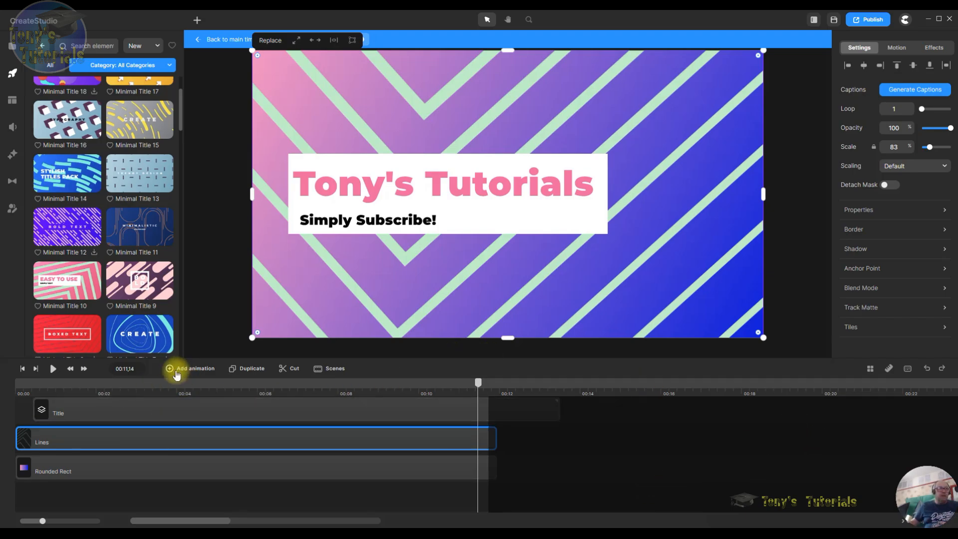
left_click(149, 386)
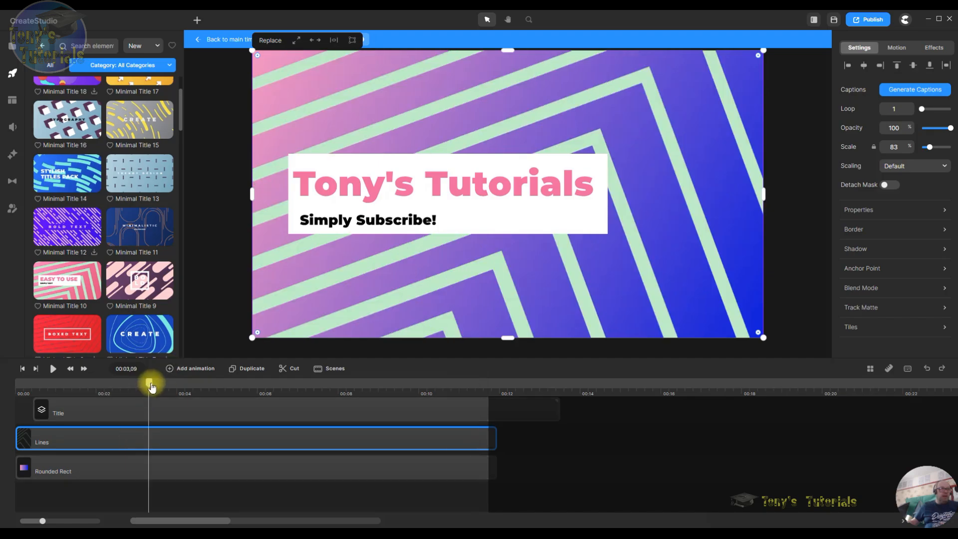
left_click(174, 369)
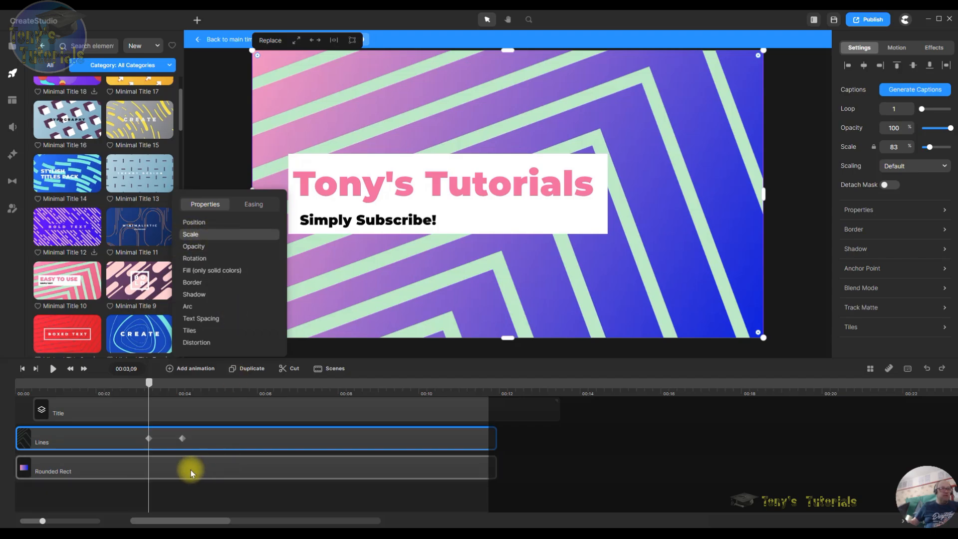
left_click_drag(180, 437, 245, 438)
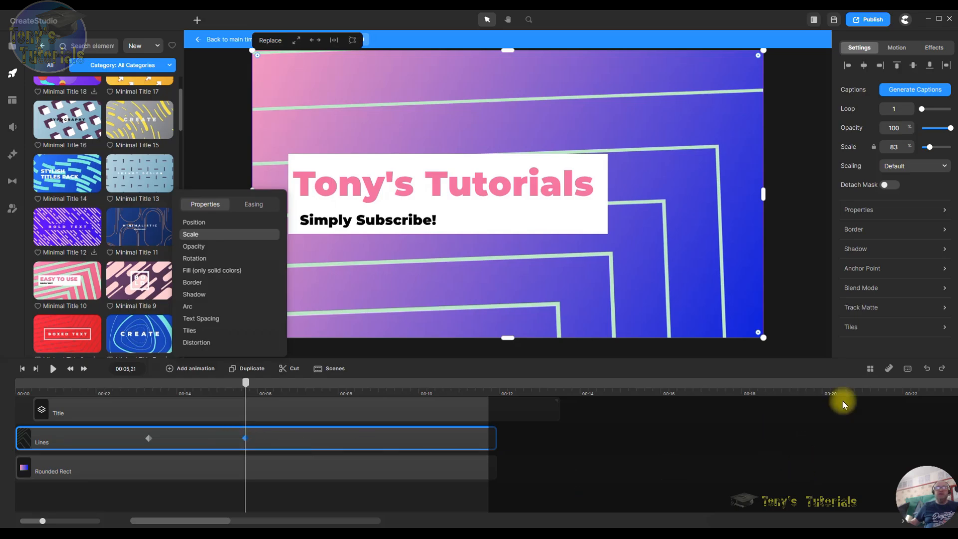
- Shrink the Lines layer to 53% at the 00:05,21 keyframe, move it near the canvas centre and play the animation from the start
left_click_drag(761, 338, 537, 269)
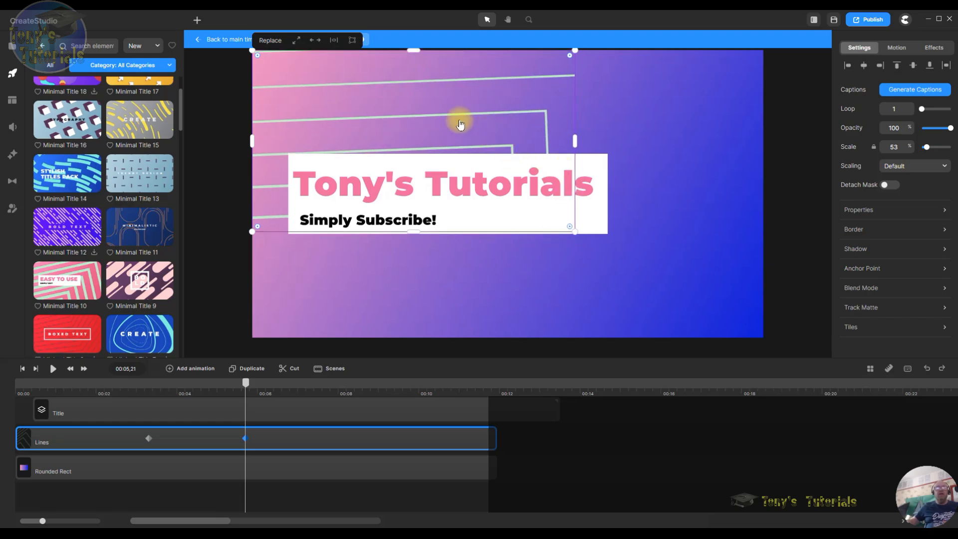
left_click_drag(457, 122, 567, 200)
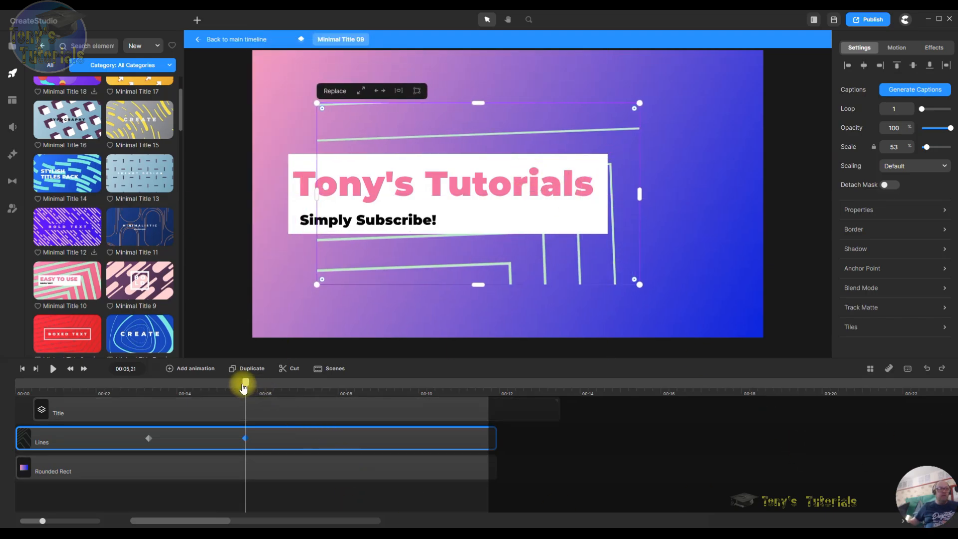
left_click_drag(243, 389, 6, 385)
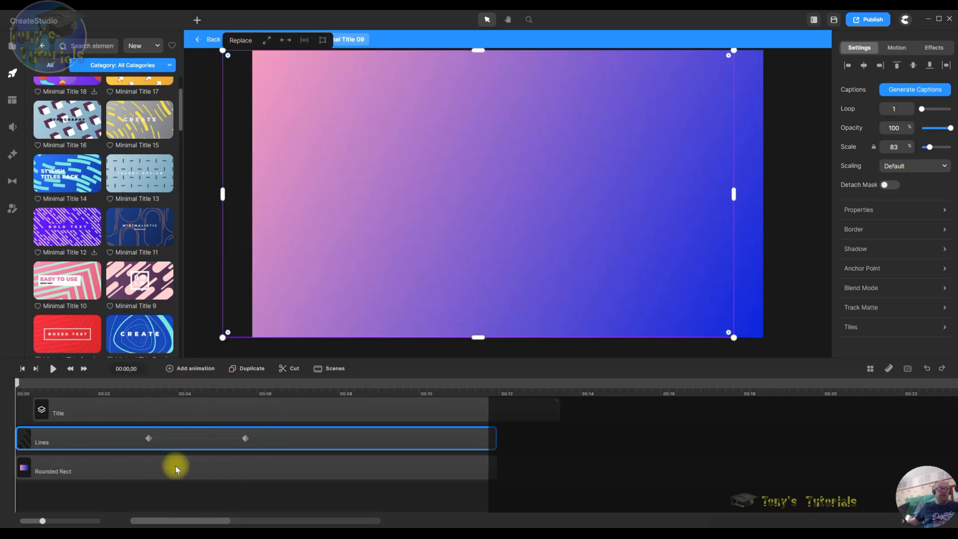
left_click(53, 369)
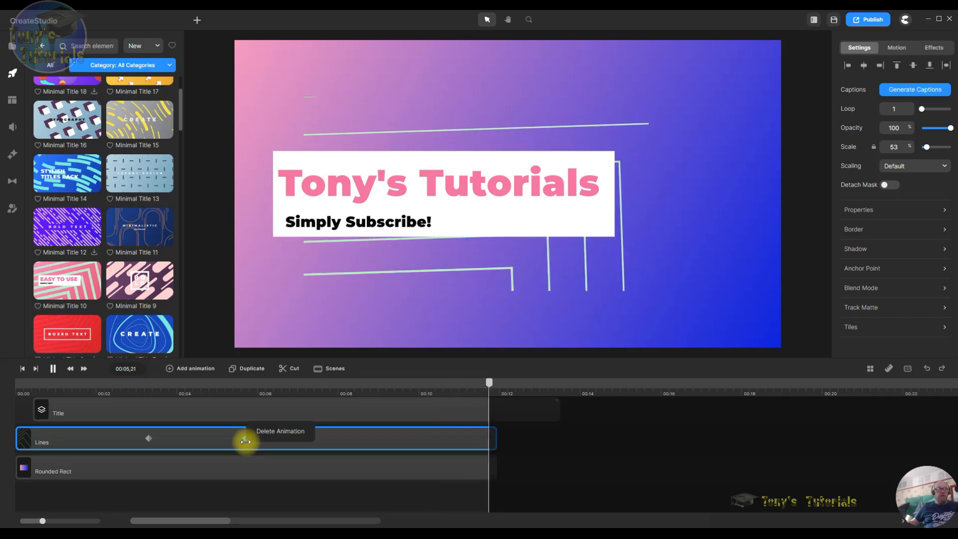
- Delete the animation from the Lines layer, move the playhead back to 00:00,00 and return to the main timeline
double_click(266, 433)
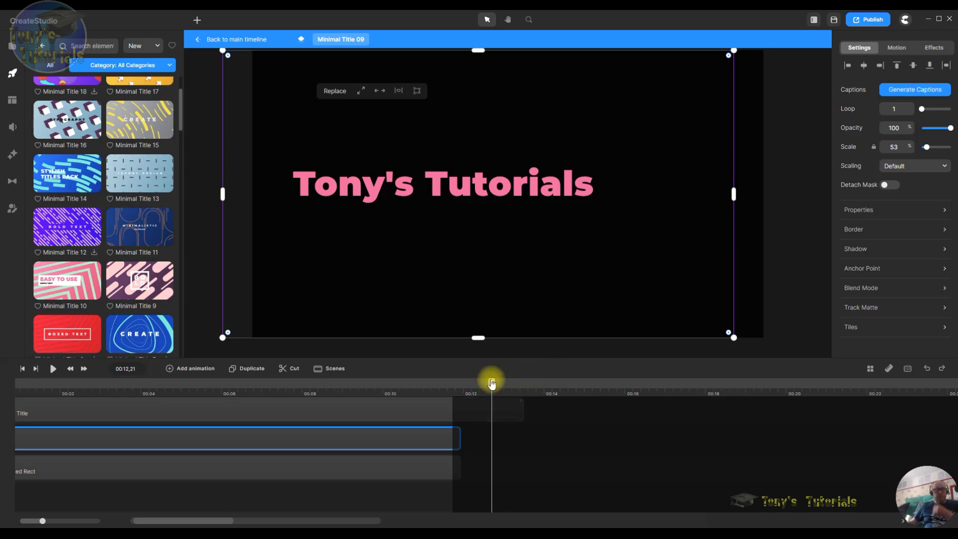
left_click_drag(491, 383, 17, 381)
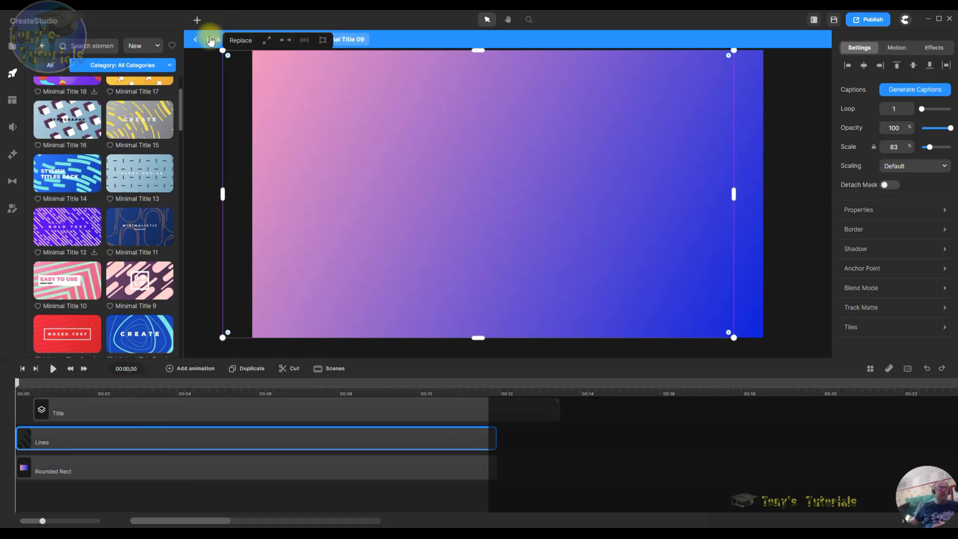
left_click(211, 41)
- Delete the Minimal Title 09 clip from the main timeline
scroll(100, 255, "down", 5)
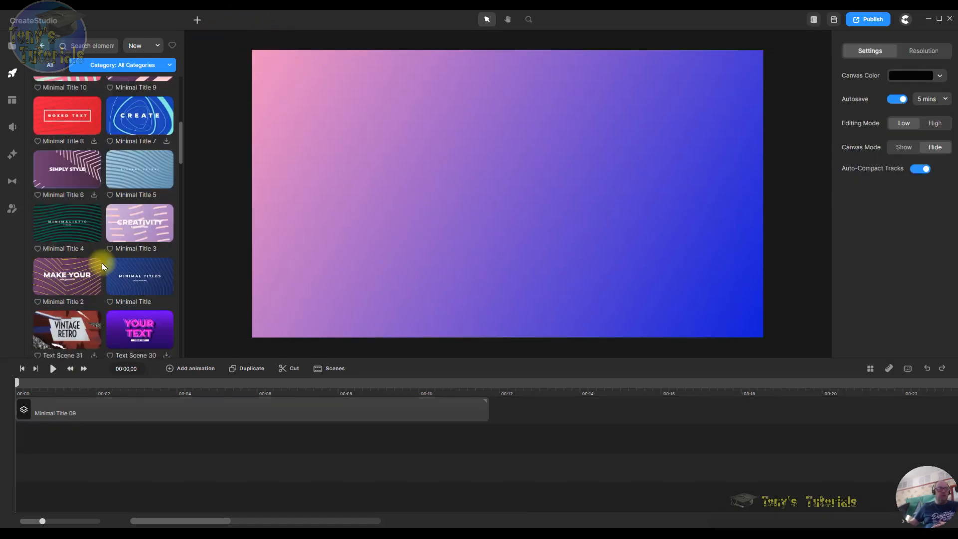
right_click(201, 414)
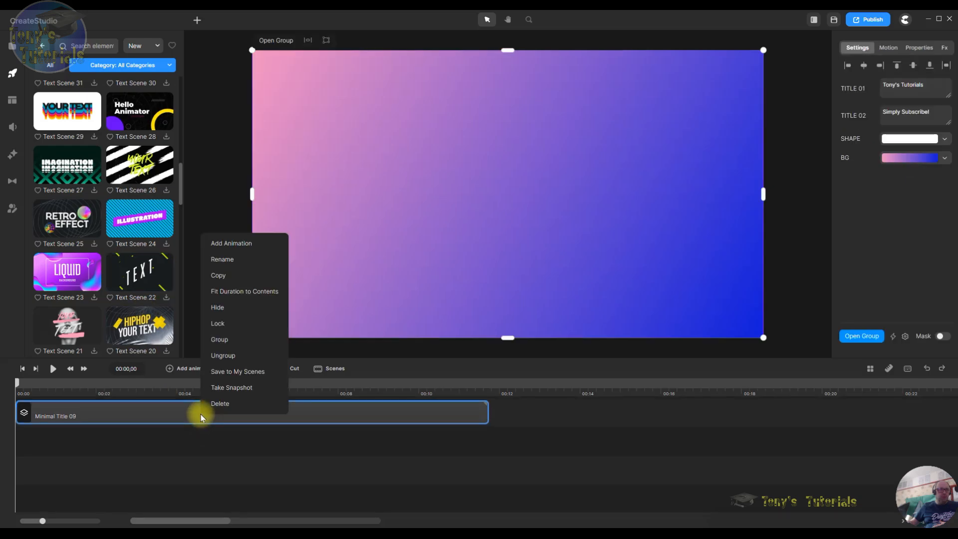
left_click(229, 403)
- Find the Text Appears template in the library, download it and add it to the project
scroll(100, 269, "down", 15)
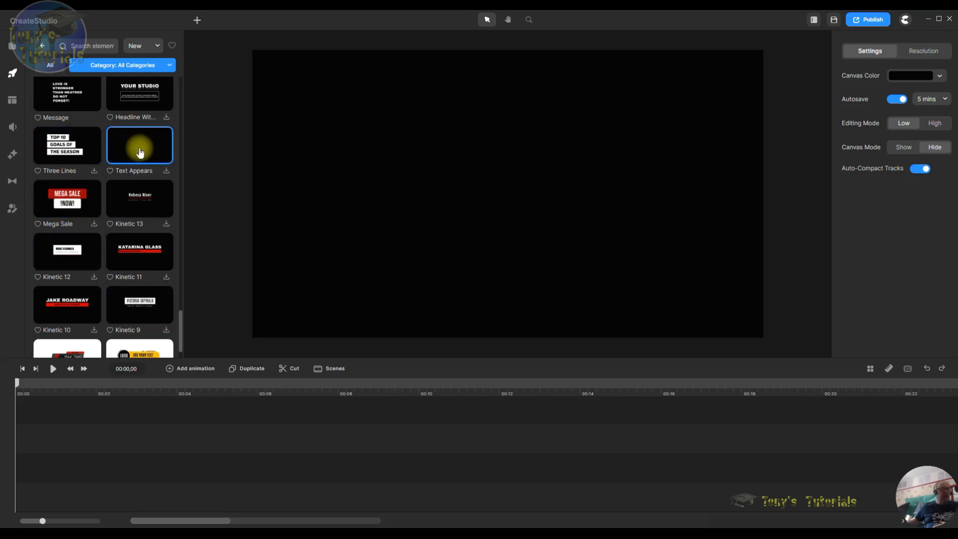
left_click(165, 174)
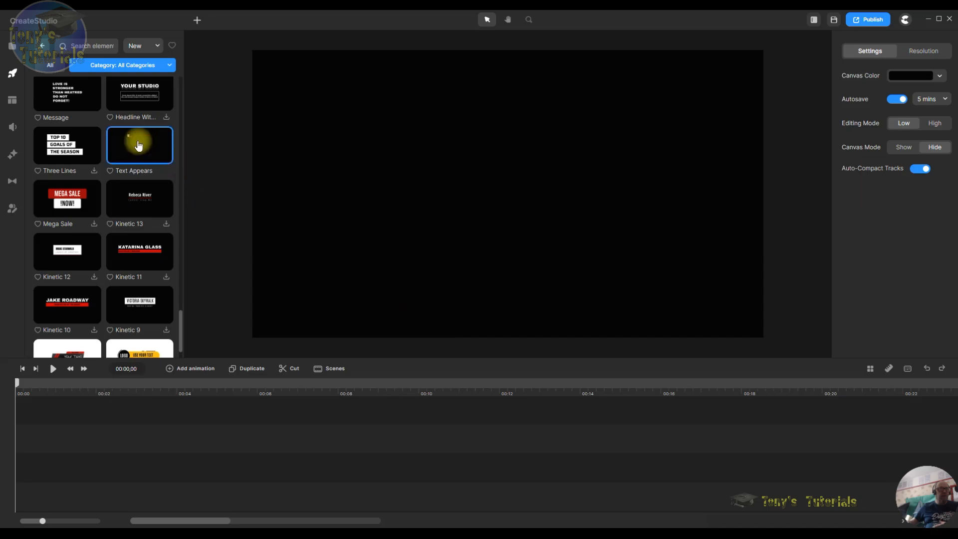
left_click_drag(140, 145, 500, 172)
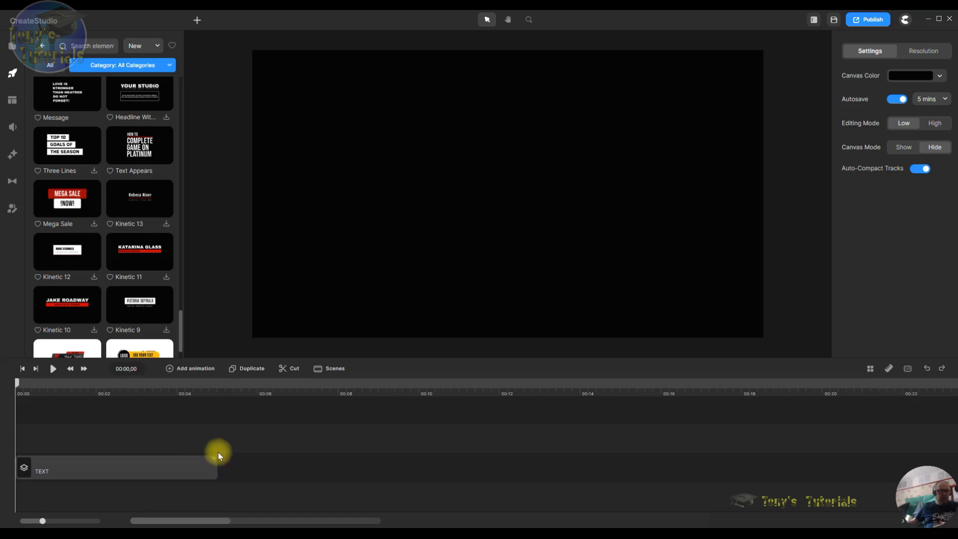
- Inspect the TEXT clip's editable texts, preview it at 00:00,20 and examine the settings of its LINE colour
left_click(169, 470)
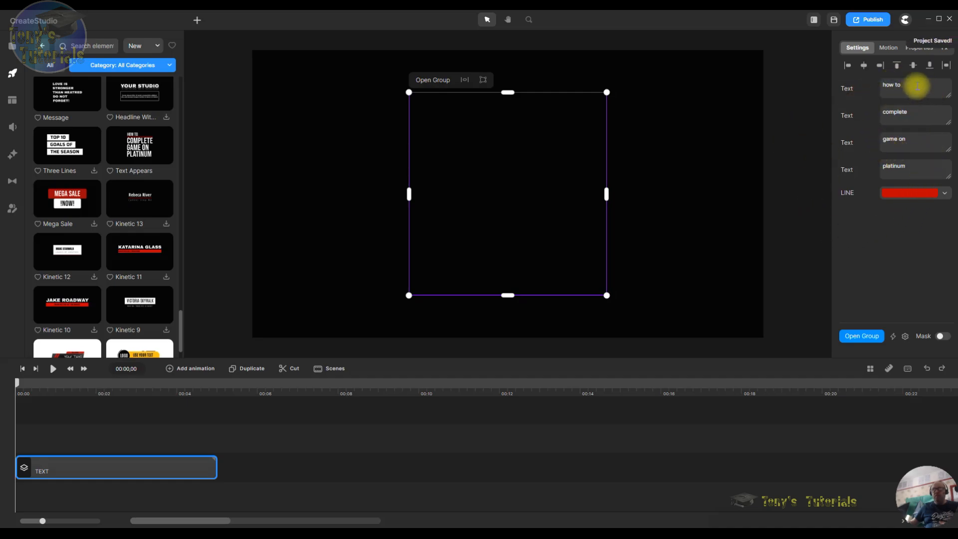
left_click_drag(918, 87, 874, 83)
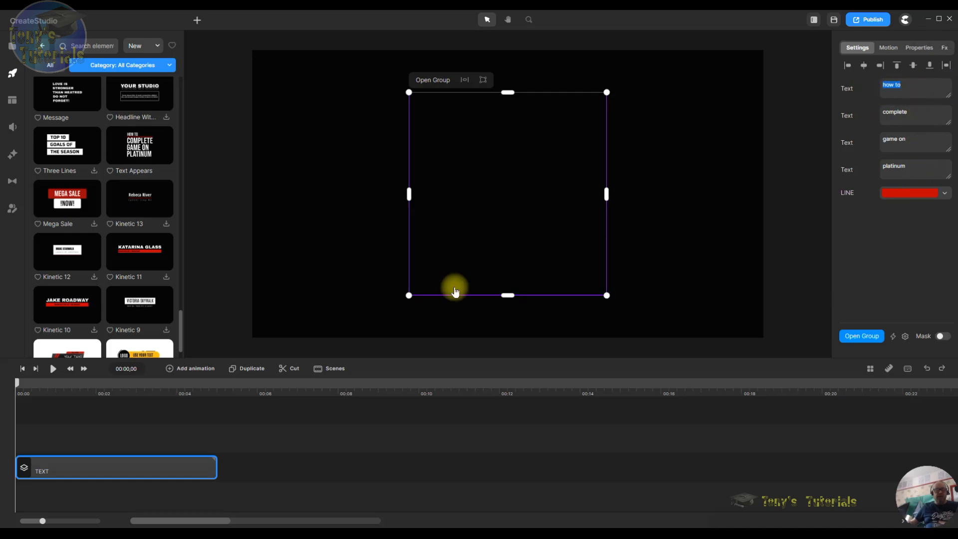
left_click_drag(20, 389, 43, 383)
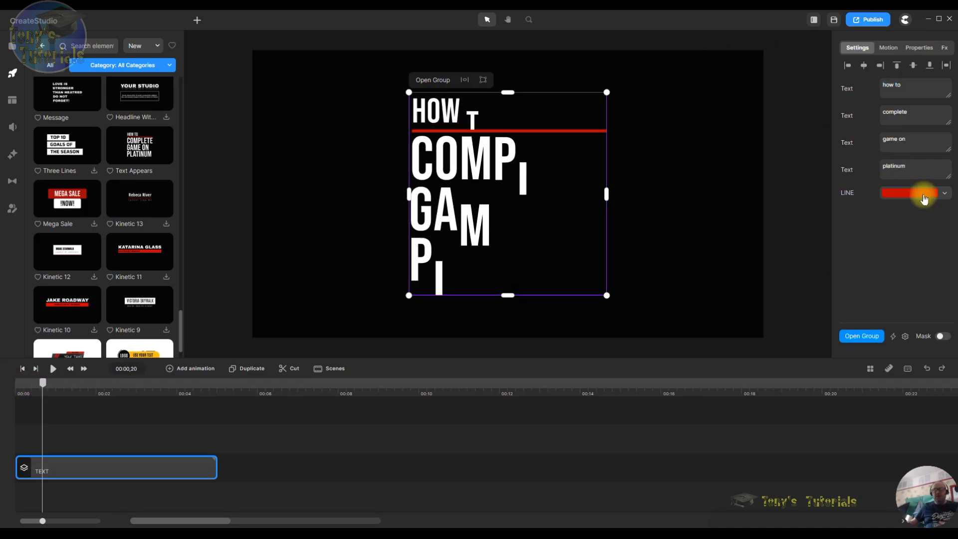
left_click(849, 193)
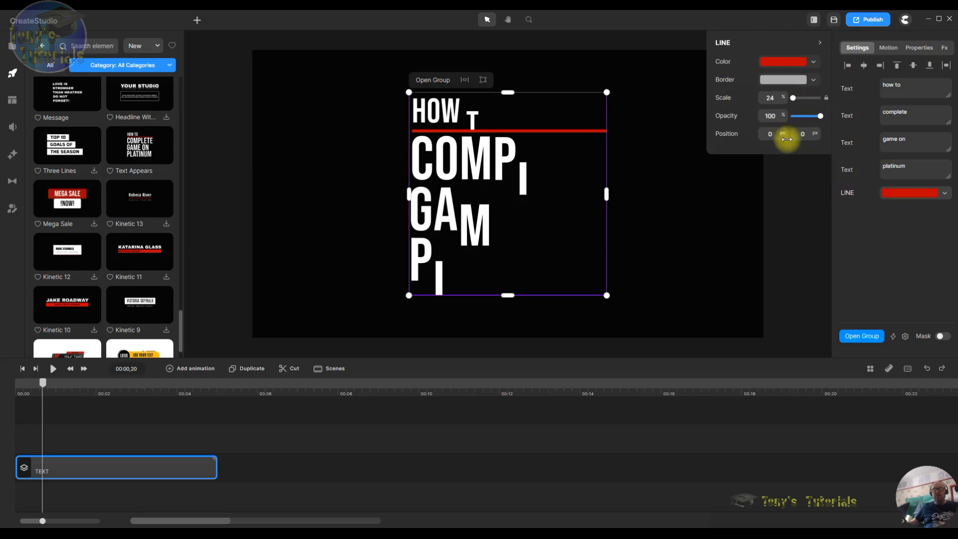
left_click(766, 232)
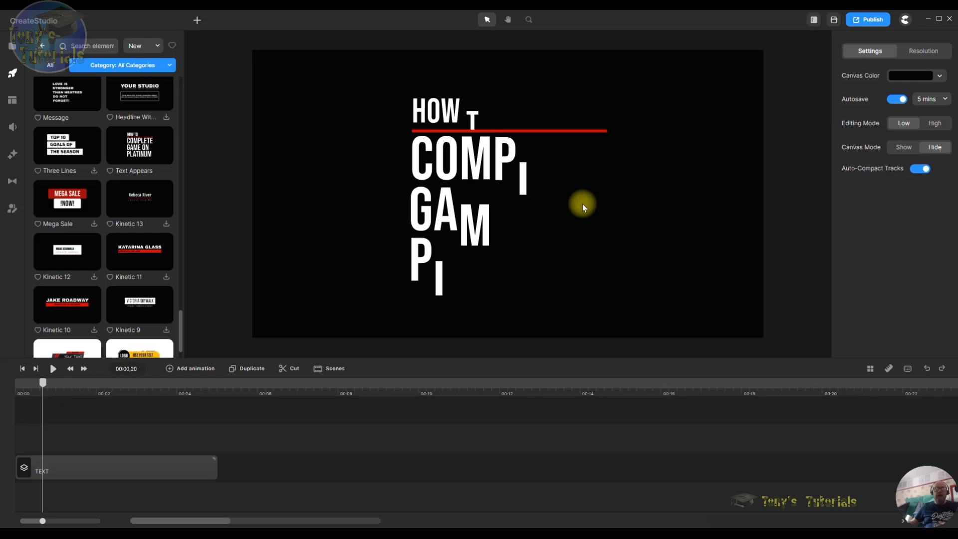
- Look at the layers inside the TEXT group, return to the main timeline and select the TEXT clip
double_click(86, 461)
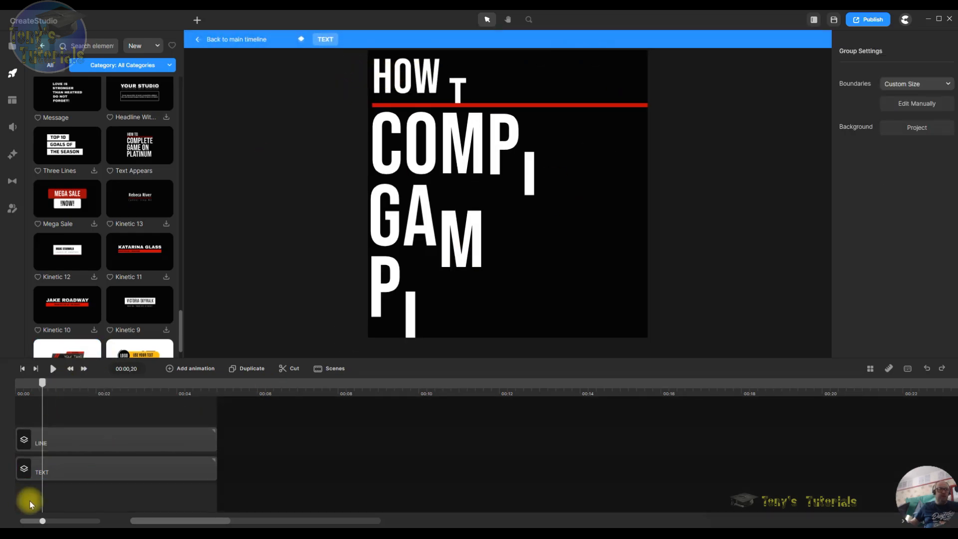
scroll(140, 454, "down", 1)
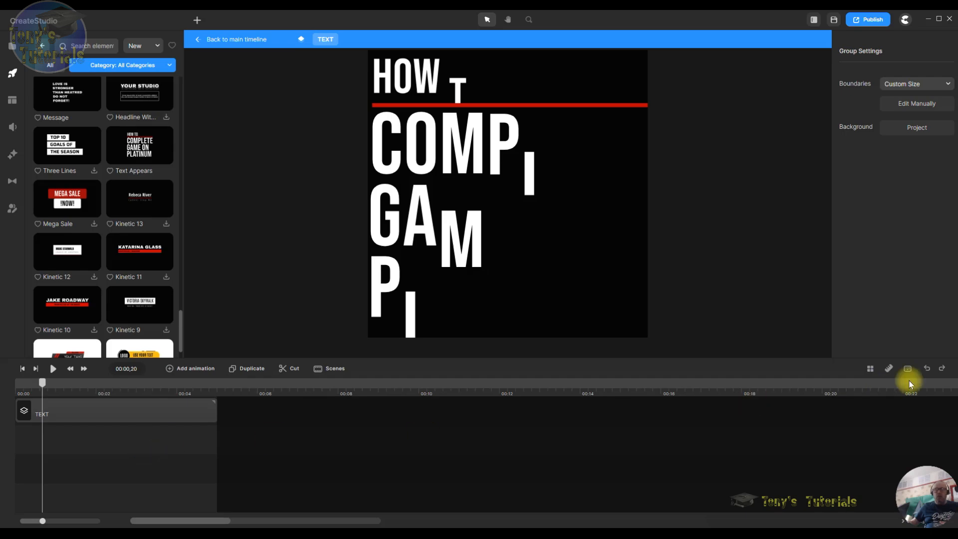
left_click(231, 40)
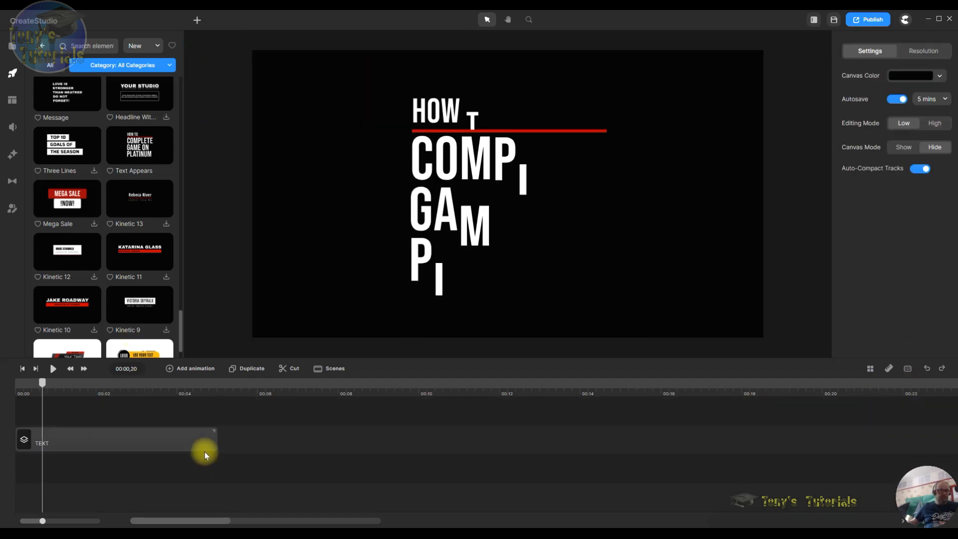
left_click(121, 440)
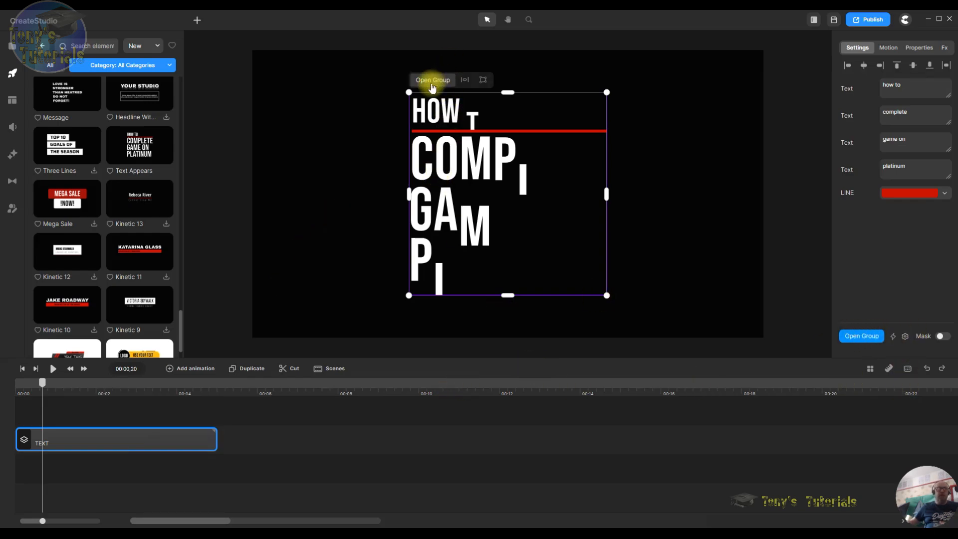
- Look through the LINE and nested TEXT layers of the TEXT group, return to 00:00,00 and open the PLATINUM group
left_click(431, 81)
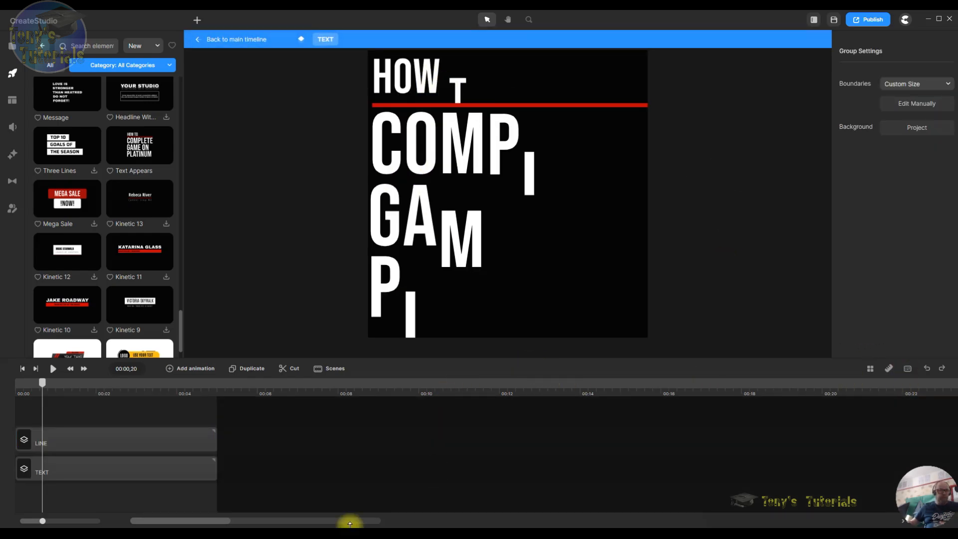
left_click(111, 442)
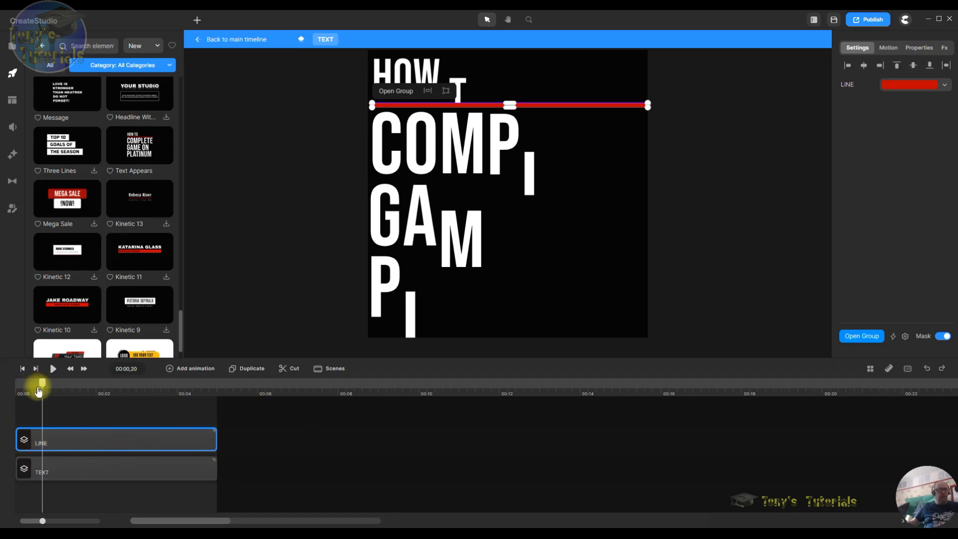
mouse_move(43, 389)
left_mouse_down()
mouse_move(11, 385)
mouse_move(189, 382)
mouse_move(9, 385)
mouse_move(29, 385)
left_mouse_up()
double_click(71, 473)
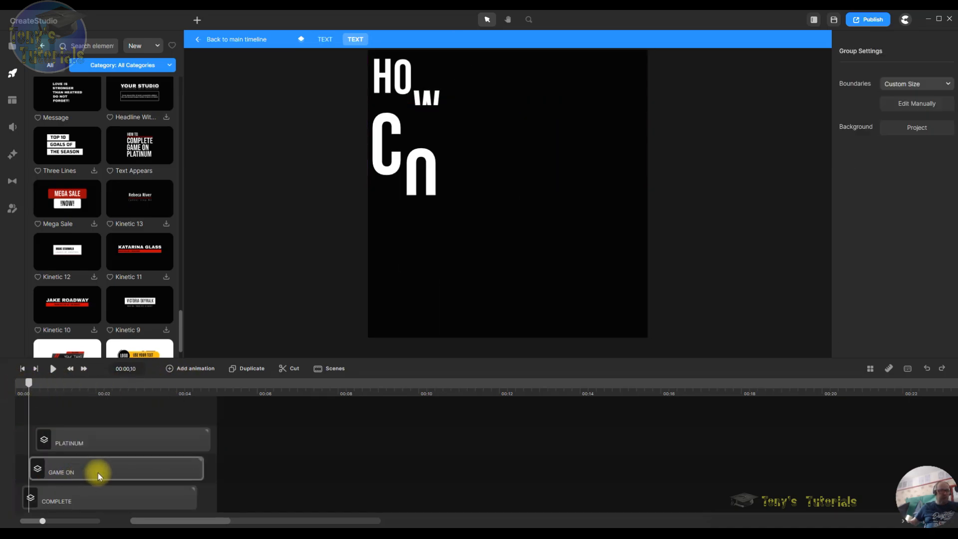
left_click_drag(28, 385, 23, 408)
double_click(127, 445)
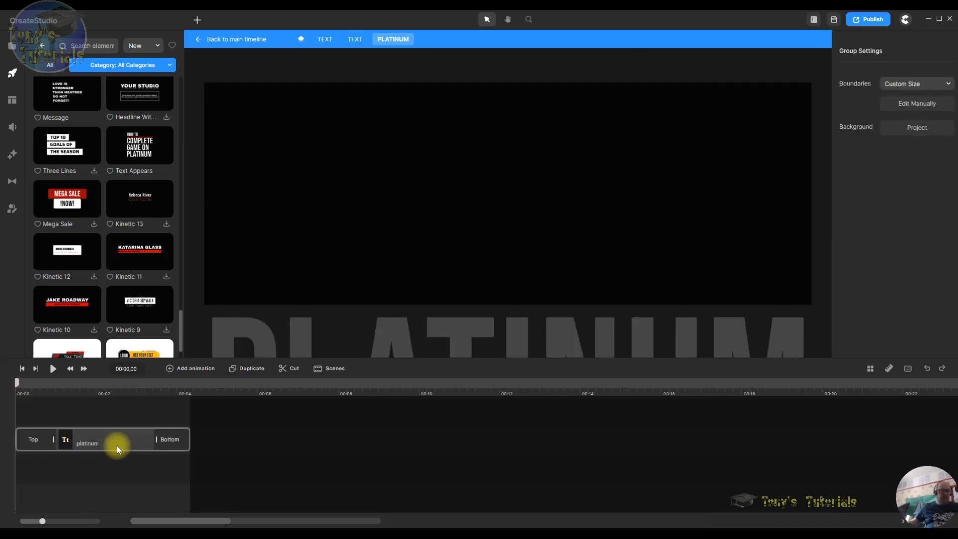
- Inspect the platinum text layer and the preset settings of its Top entrance animation
left_click(114, 444)
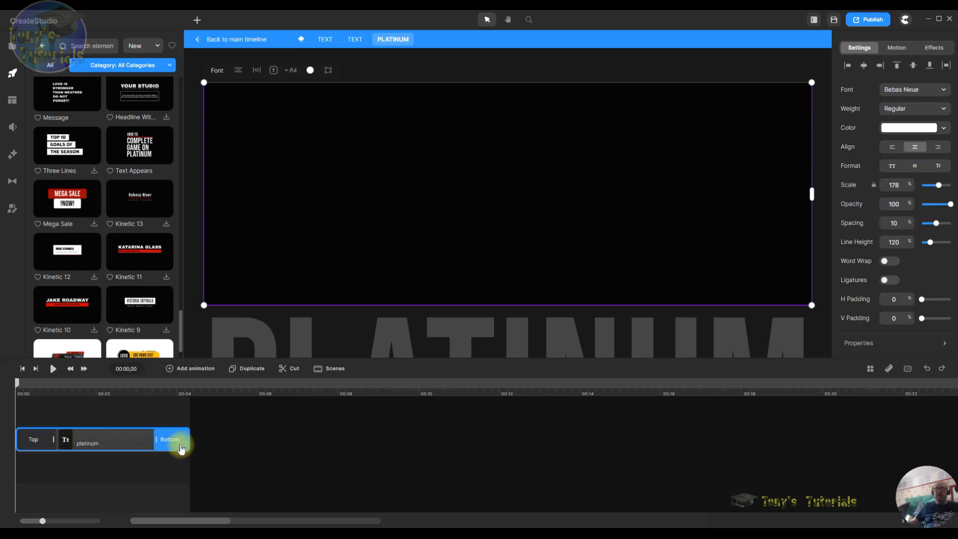
left_click(31, 440)
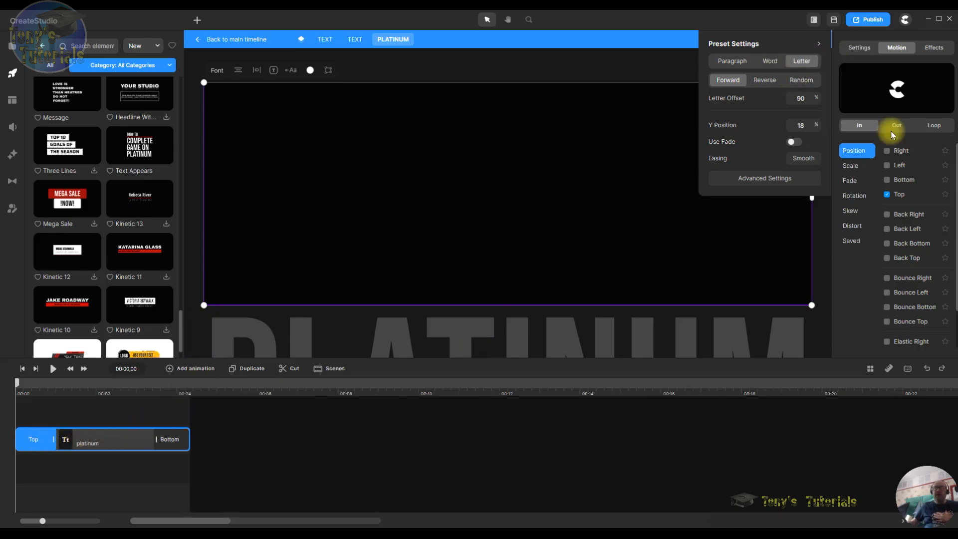
left_click(640, 479)
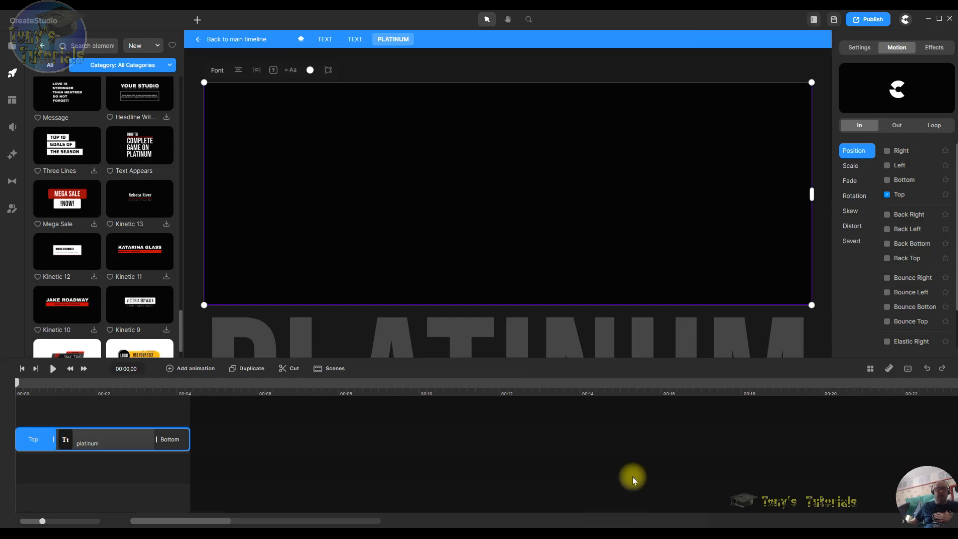
- Set the rotation of the platinum text's Top entrance animation to 45 in the advanced preset settings and play the group
left_click(31, 444)
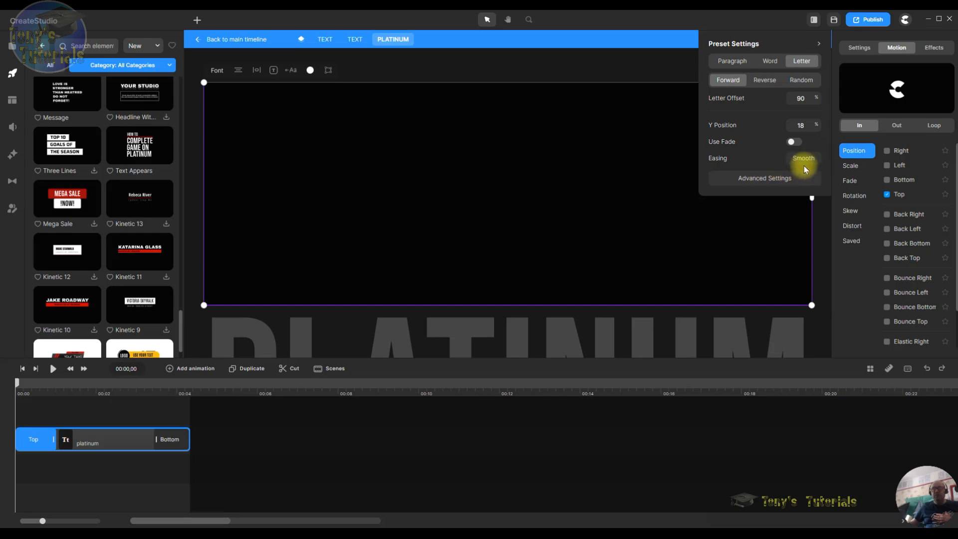
left_click(771, 179)
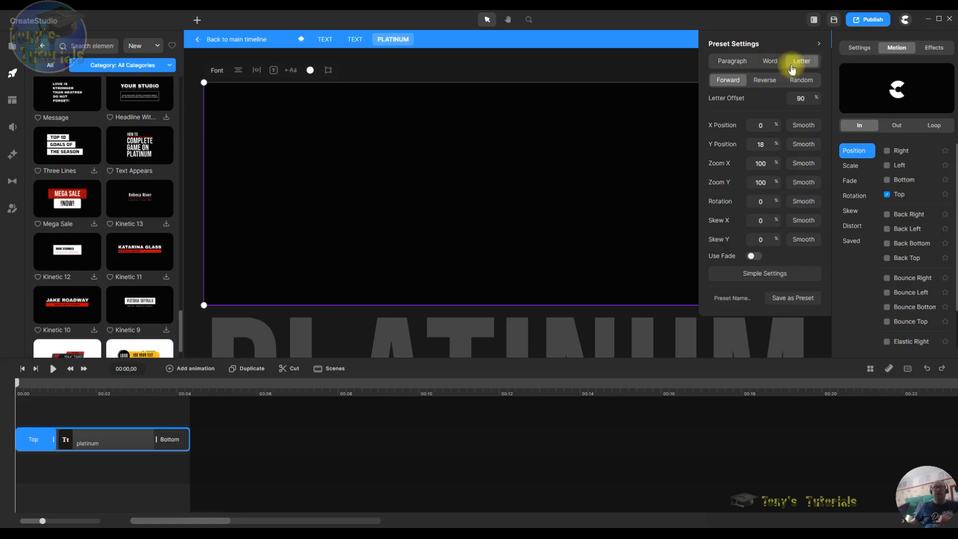
left_click(769, 202)
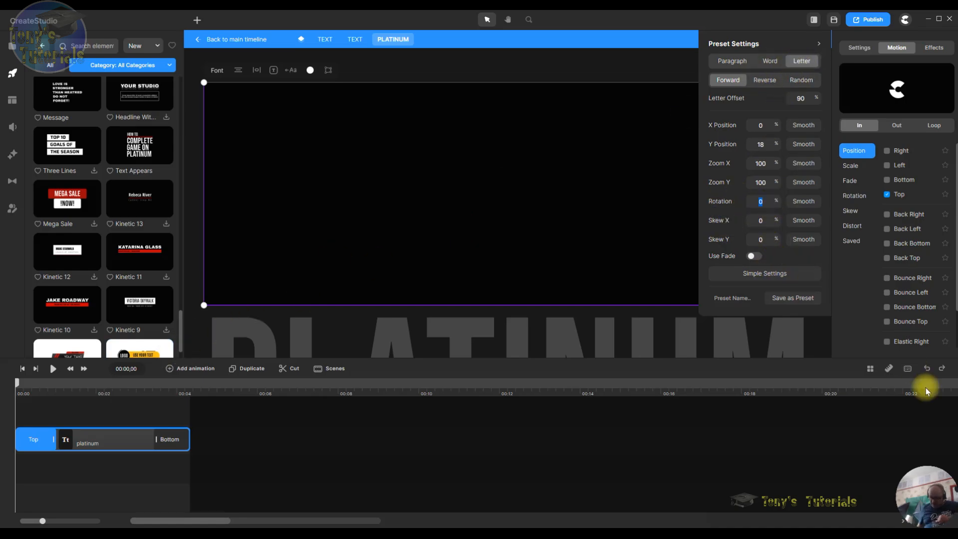
type("45")
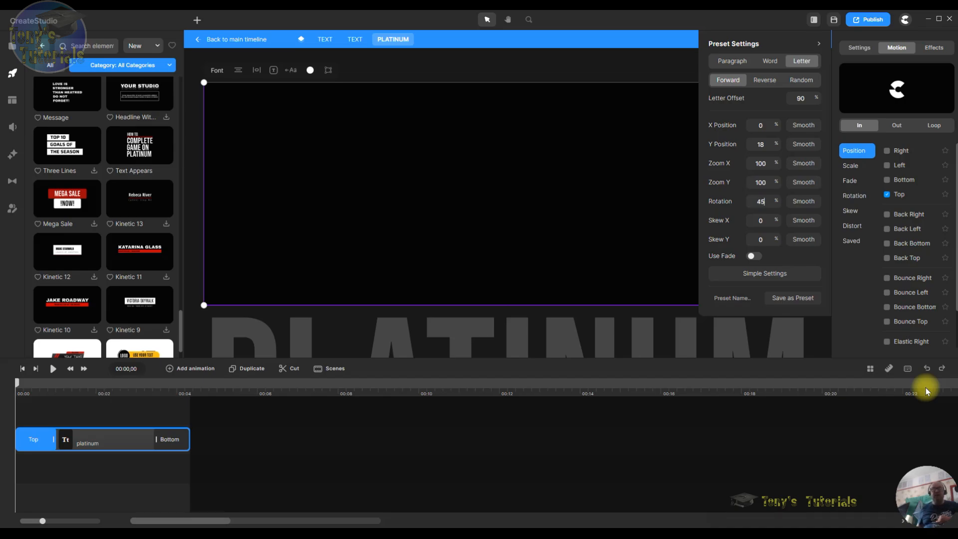
left_click(54, 373)
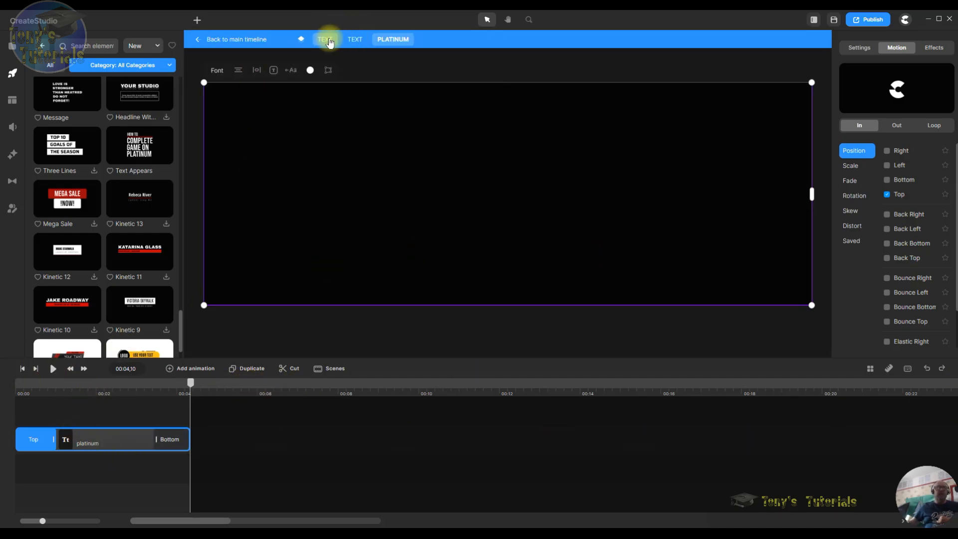
- Return to the main timeline and play the TEXT clip from the beginning
left_click(252, 45)
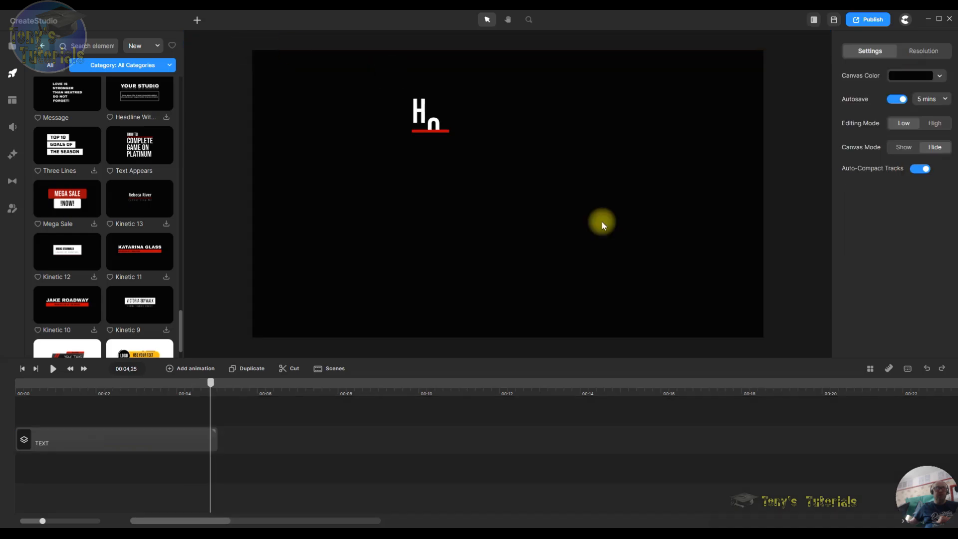
left_click(22, 369)
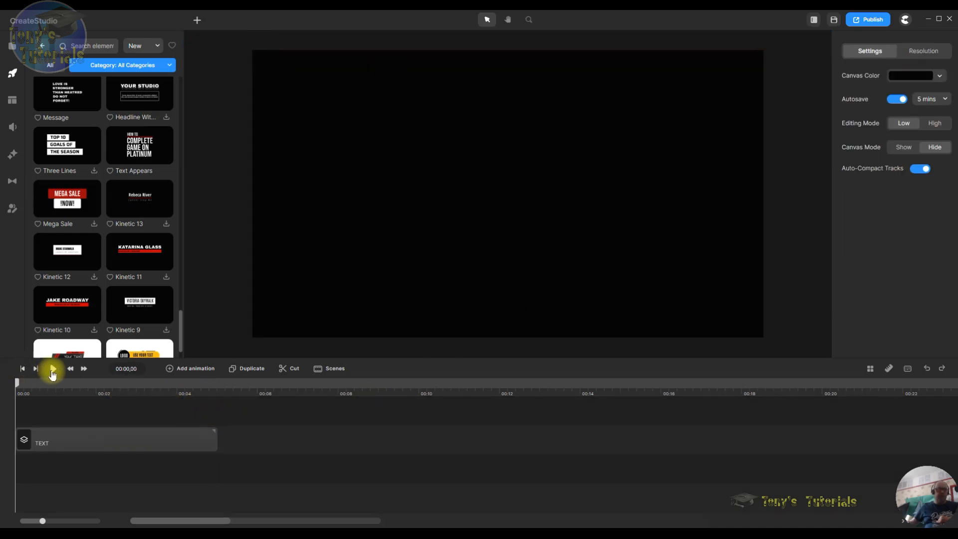
left_click(53, 369)
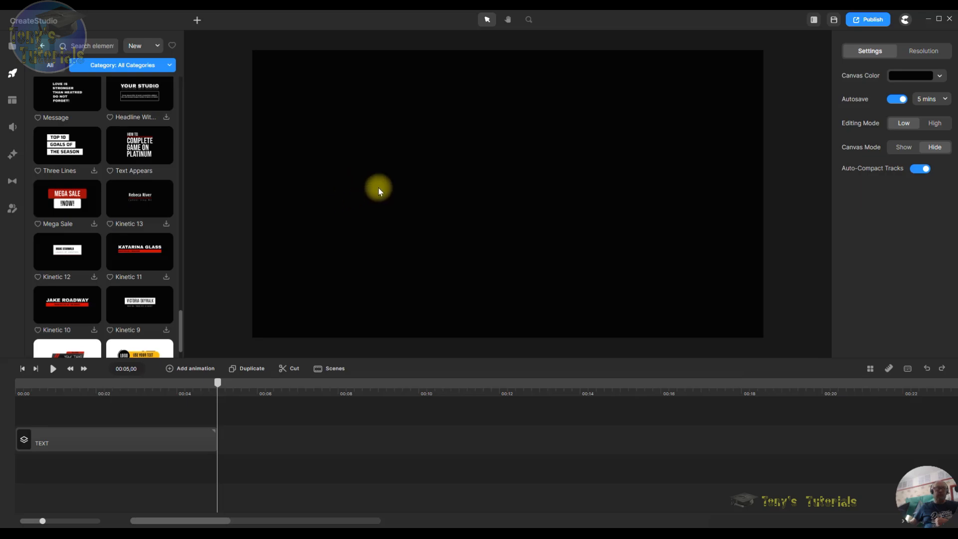
- Delete the TEXT clip and add the Box lower-third template to the main timeline, starting at 00:00
right_click(115, 444)
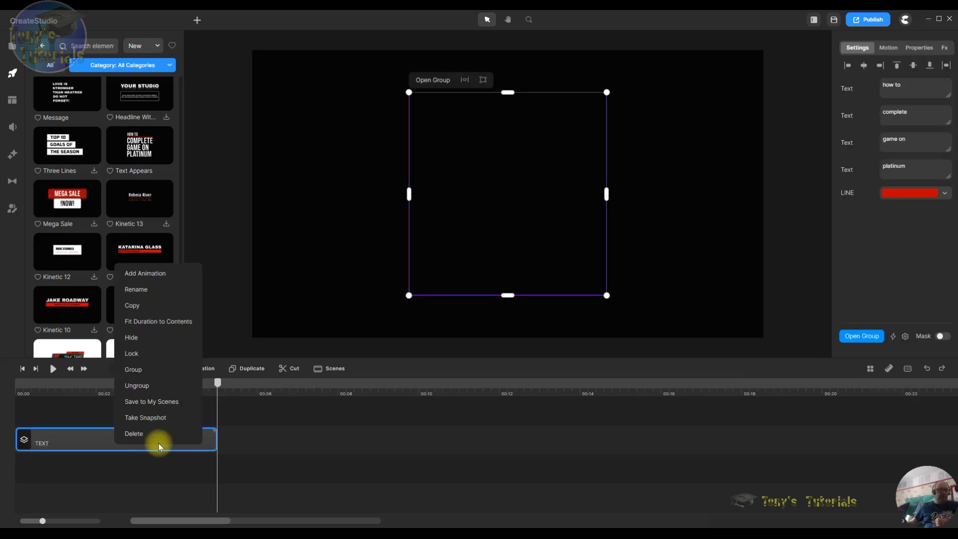
left_click(148, 436)
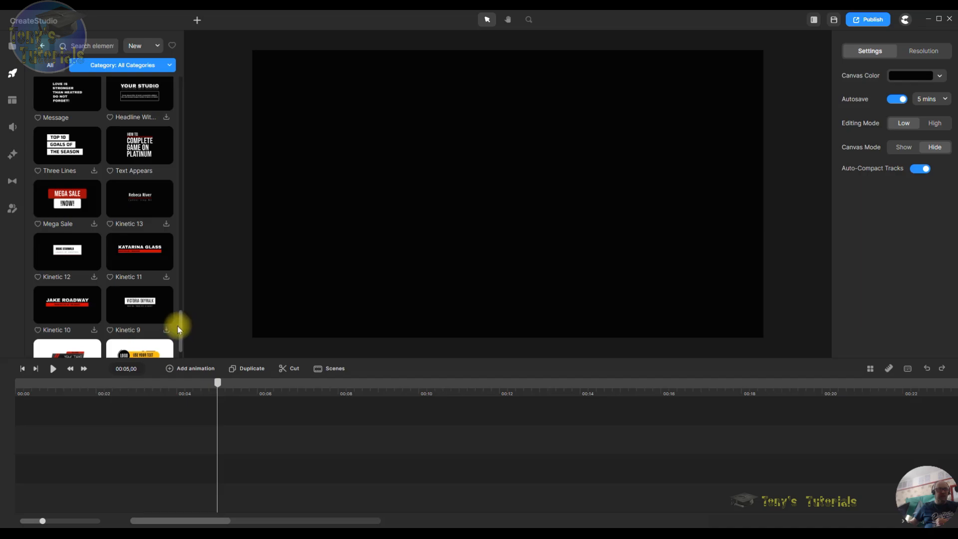
left_click_drag(181, 330, 178, 400)
scroll(163, 323, "down", 10)
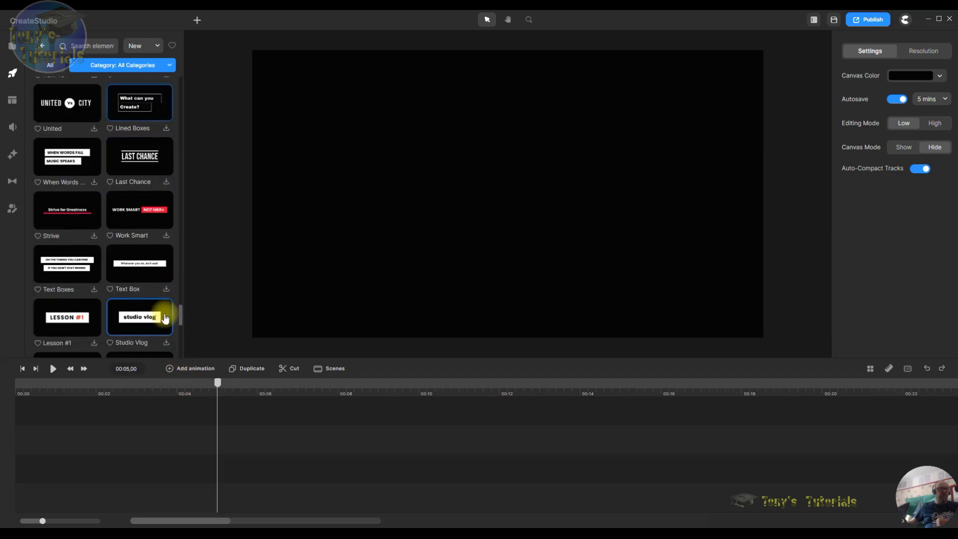
scroll(107, 308, "down", 15)
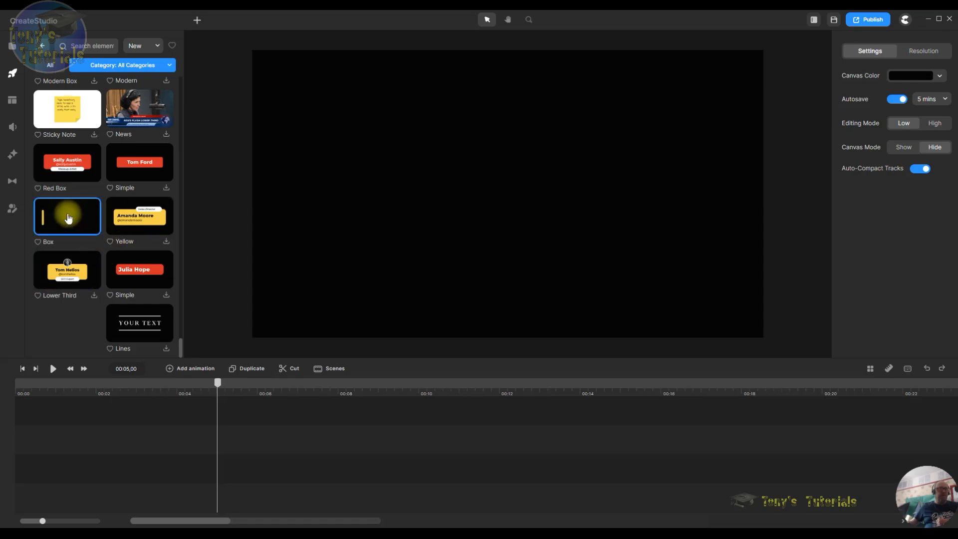
left_click_drag(66, 215, 714, 233)
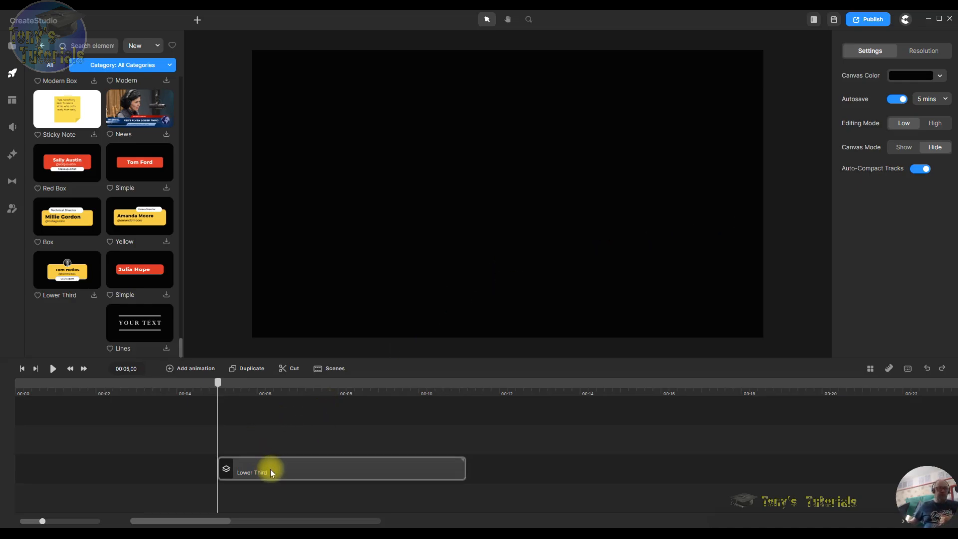
left_click_drag(271, 469, 23, 461)
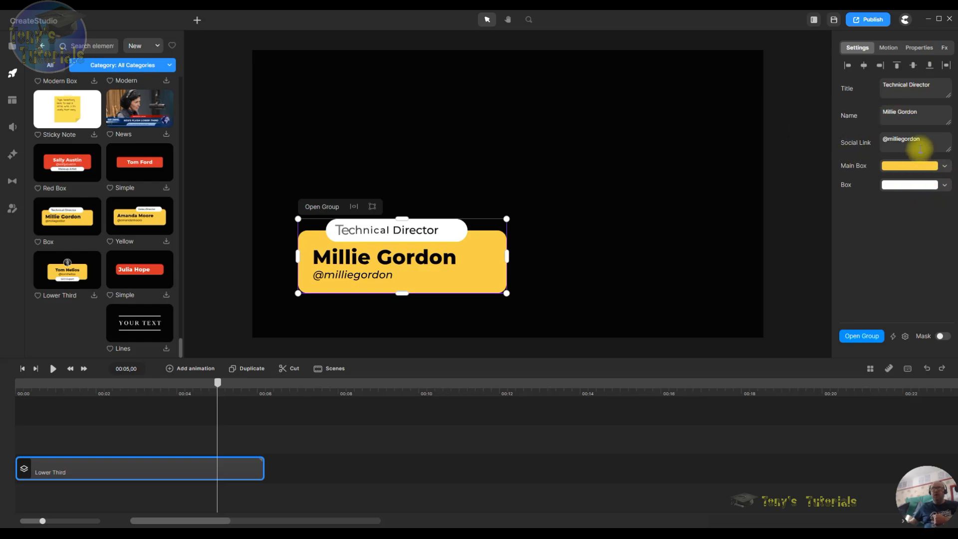
- Examine the Lower Third clip's Title settings and change its Main Box colour to light blue
left_click(846, 91)
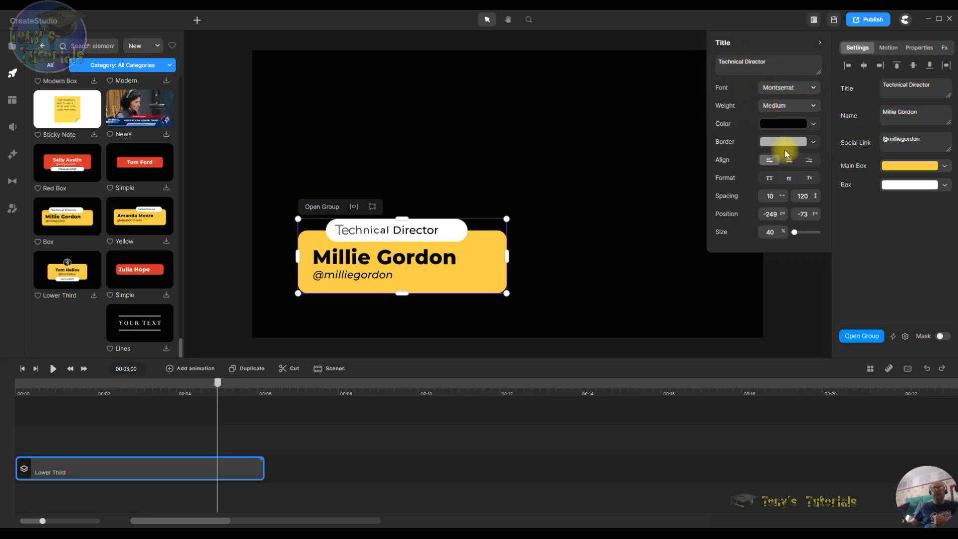
left_click(858, 167)
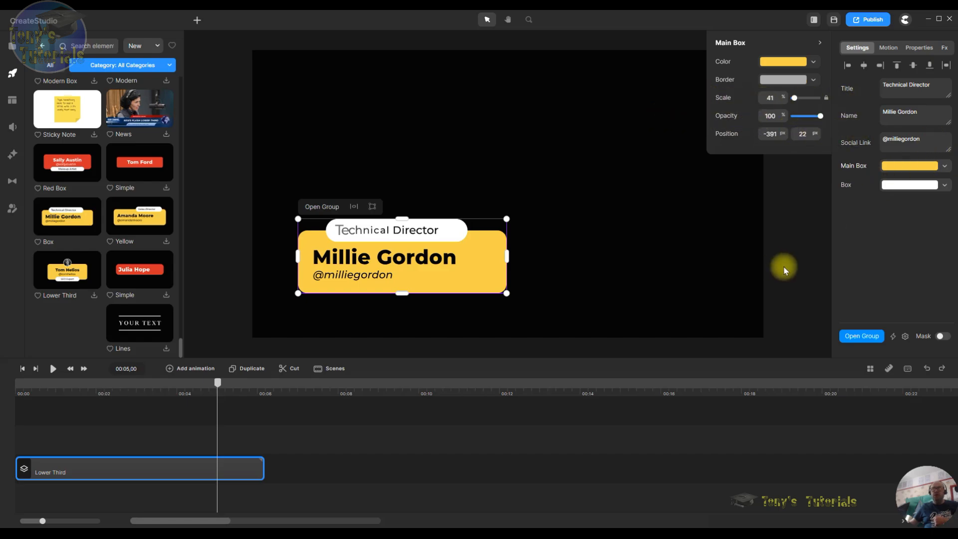
left_click(793, 62)
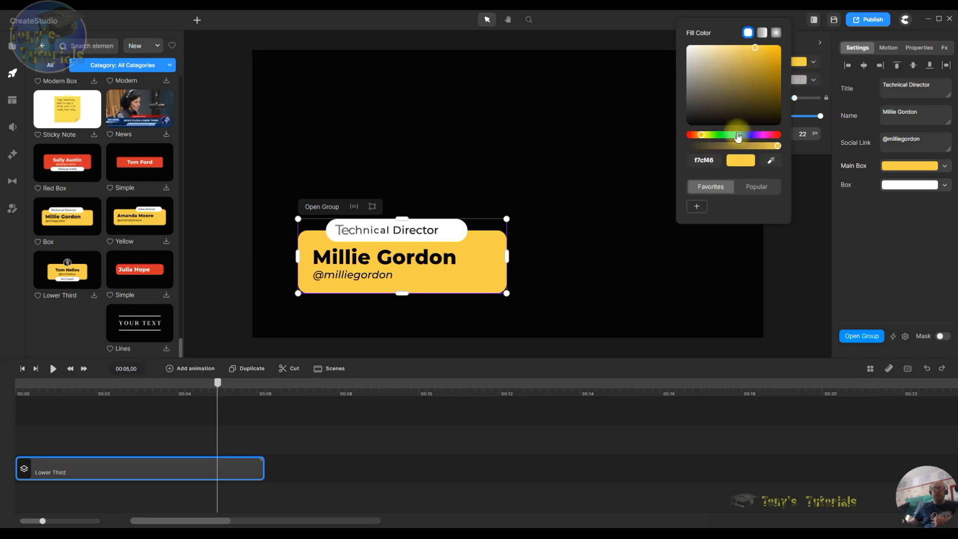
left_click(738, 135)
left_click(615, 262)
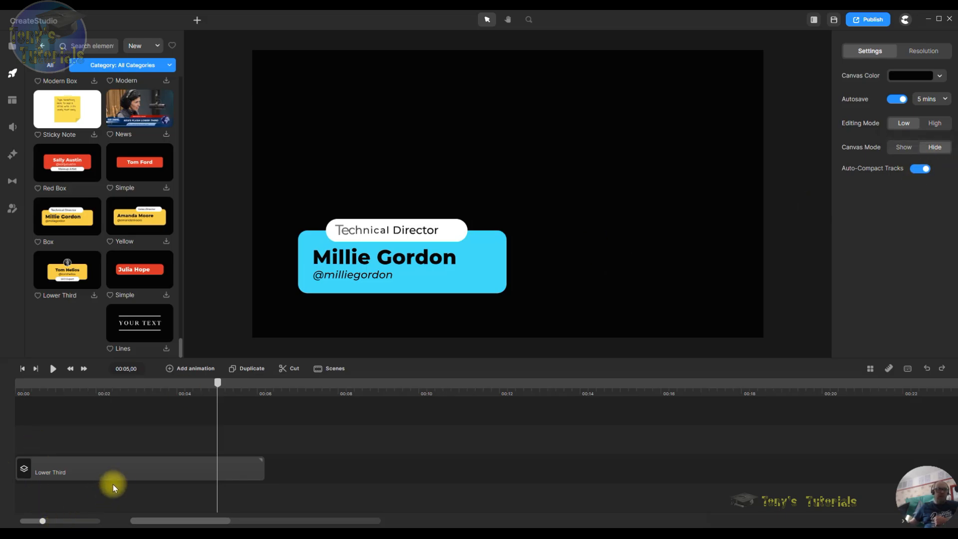
- Open the Lower Third group and set the border width of the blue rounded rectangle to 50 px
double_click(149, 463)
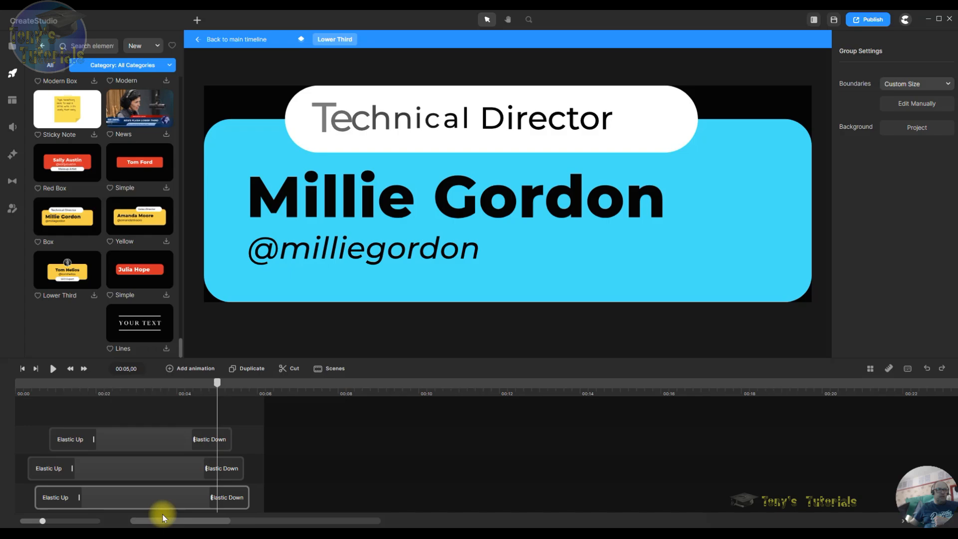
left_click(572, 281)
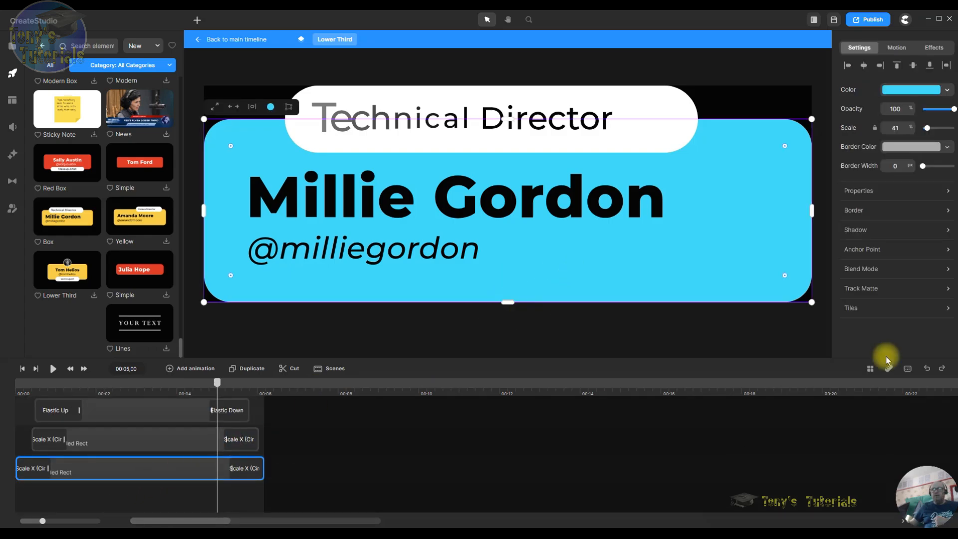
left_click(860, 212)
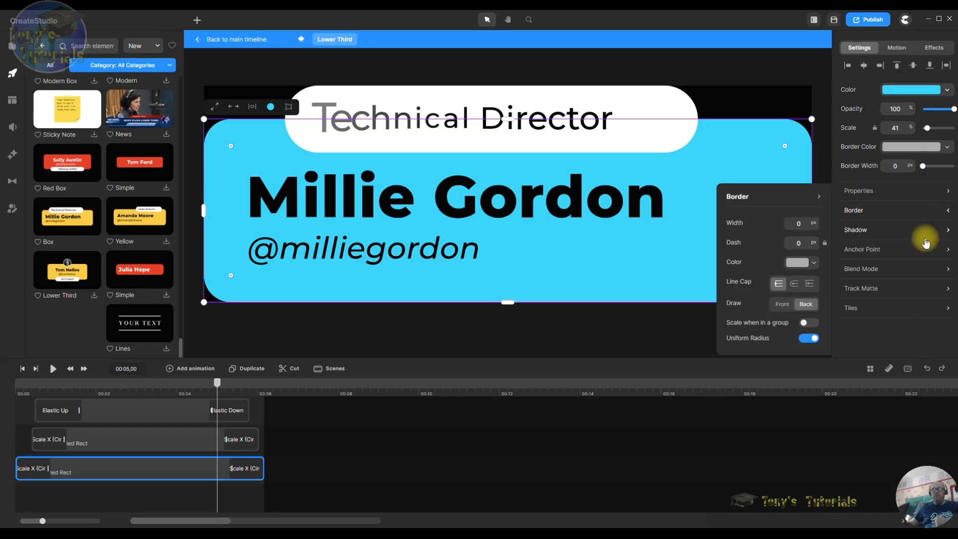
left_click(805, 223)
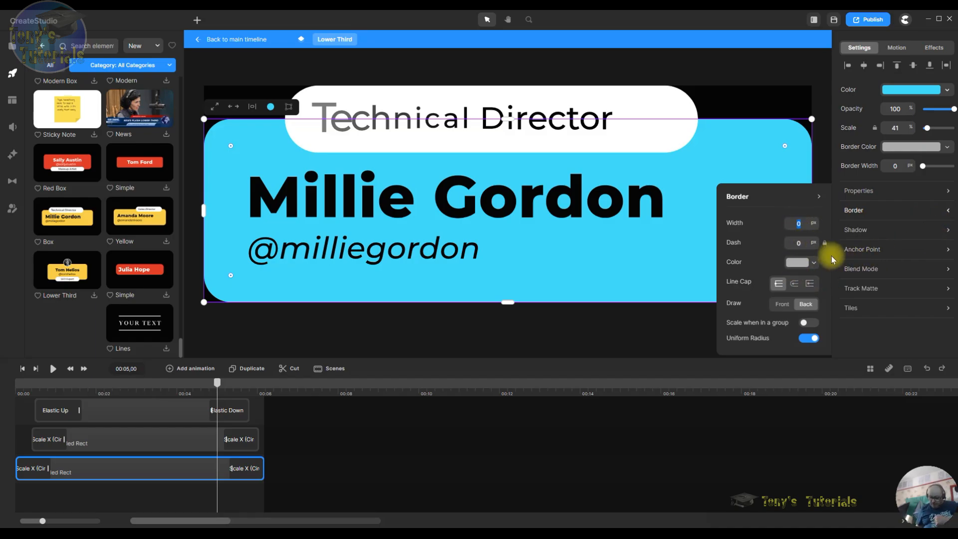
type("50")
key("Return")
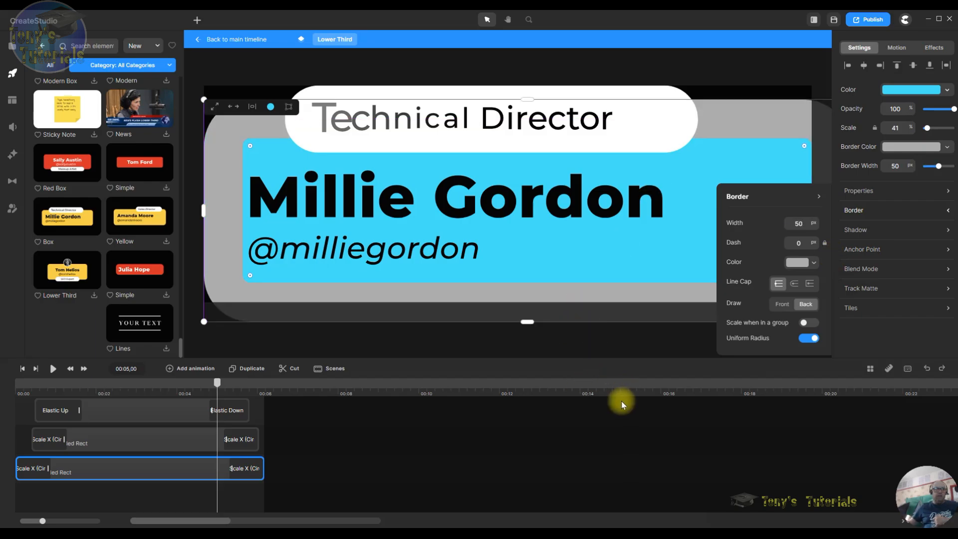
- Return to the main timeline and set the Lower Third clip's Main Box border colour to green
left_click(236, 40)
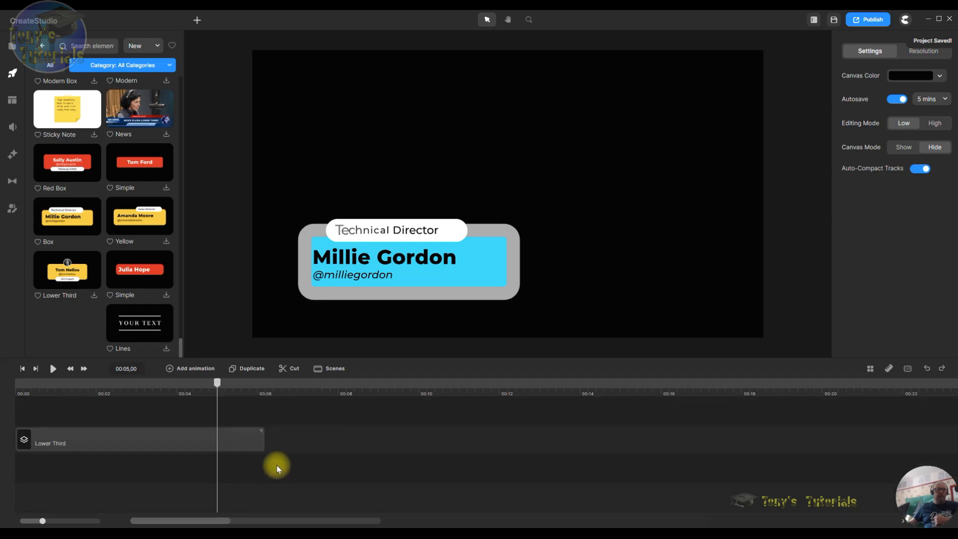
left_click(129, 444)
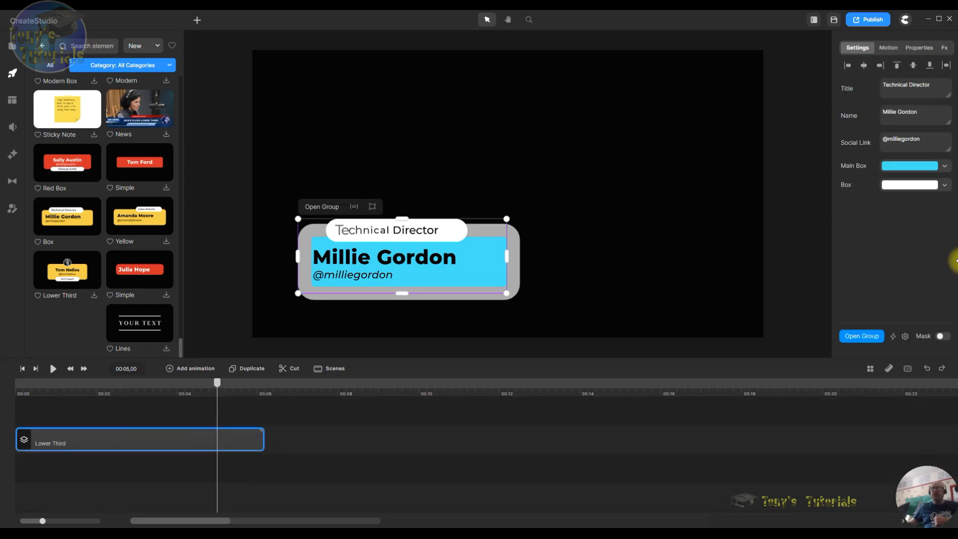
left_click(852, 168)
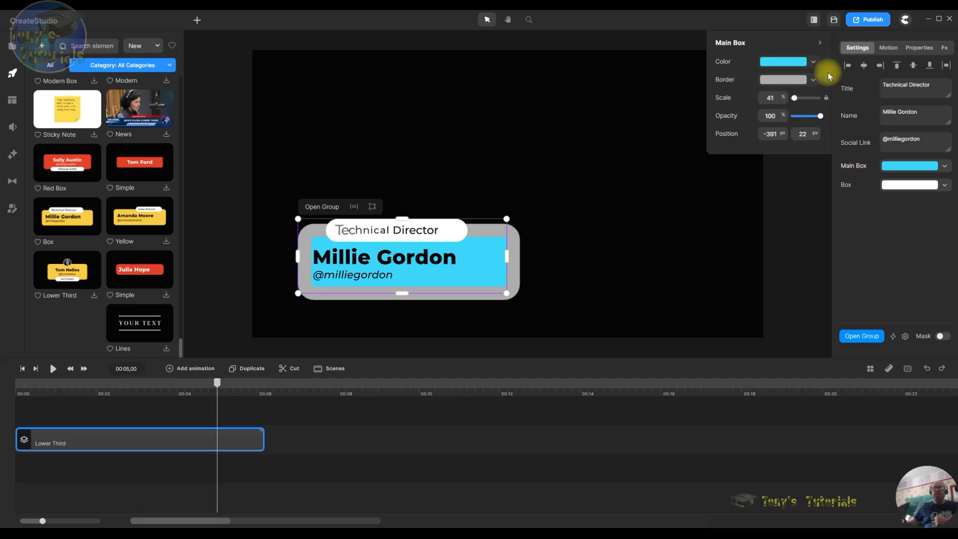
left_click(796, 81)
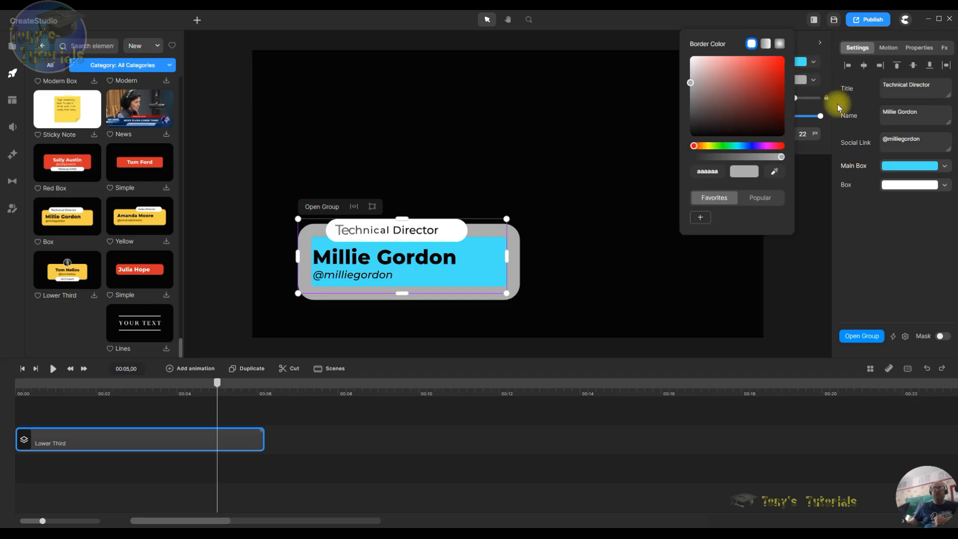
left_click(719, 147)
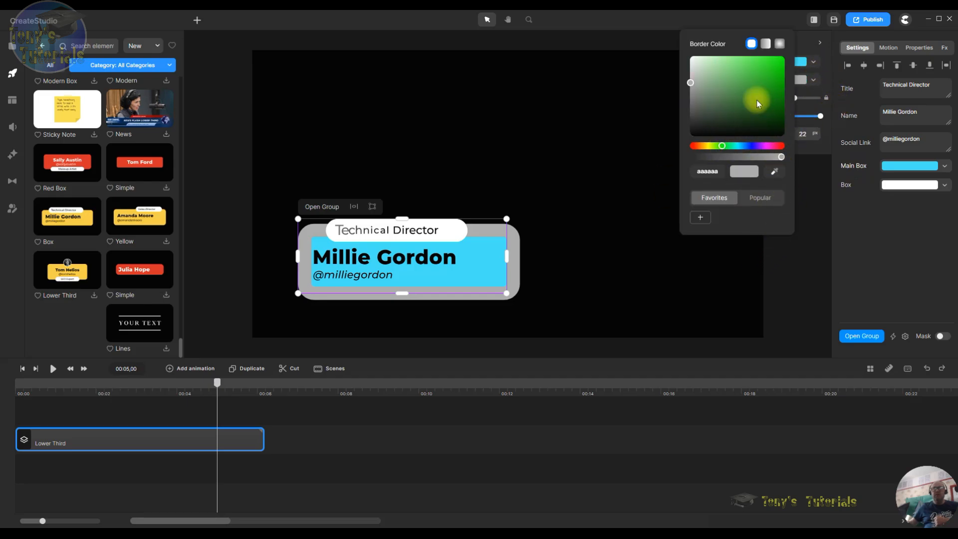
left_click(754, 79)
left_click(729, 267)
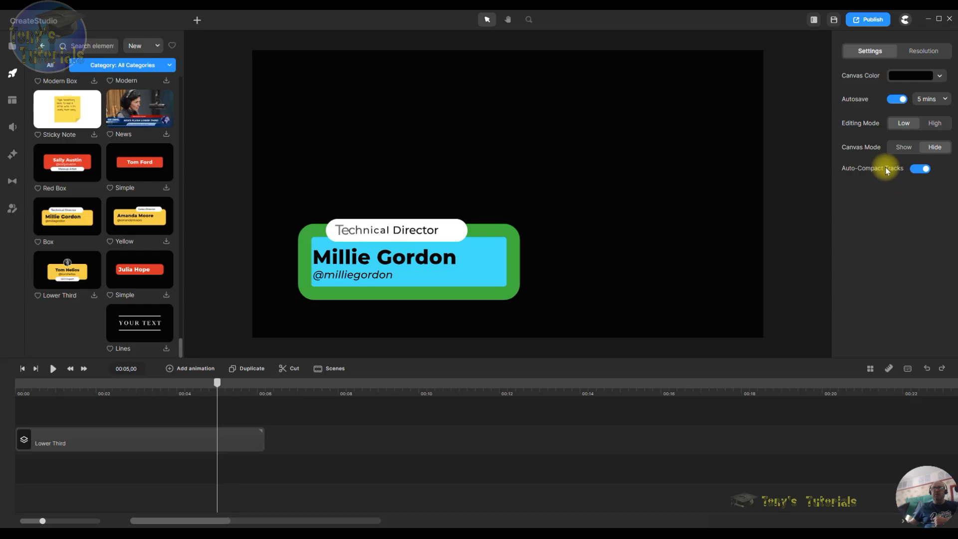
- Set the fill colour of the Lower Third clip's Box to red, c11f1f
left_click(131, 444)
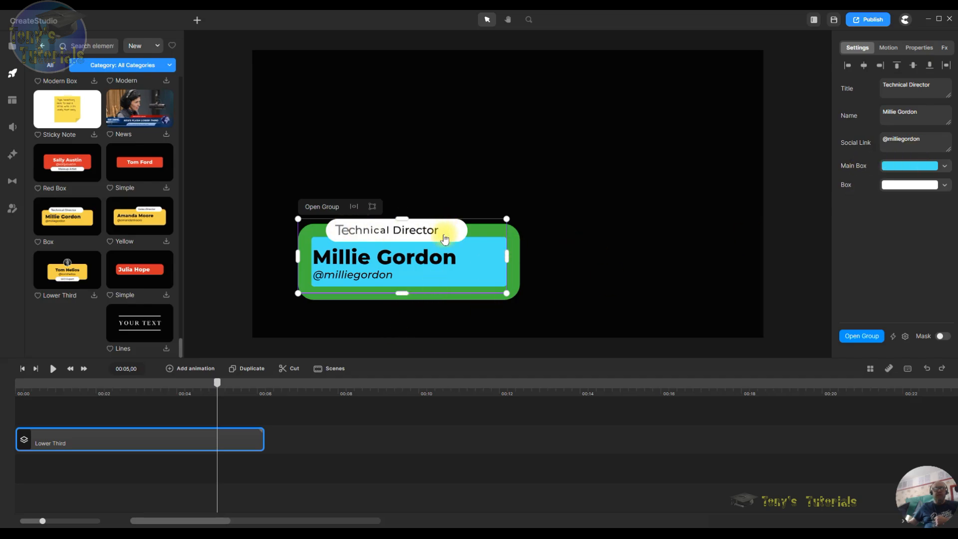
left_click(847, 187)
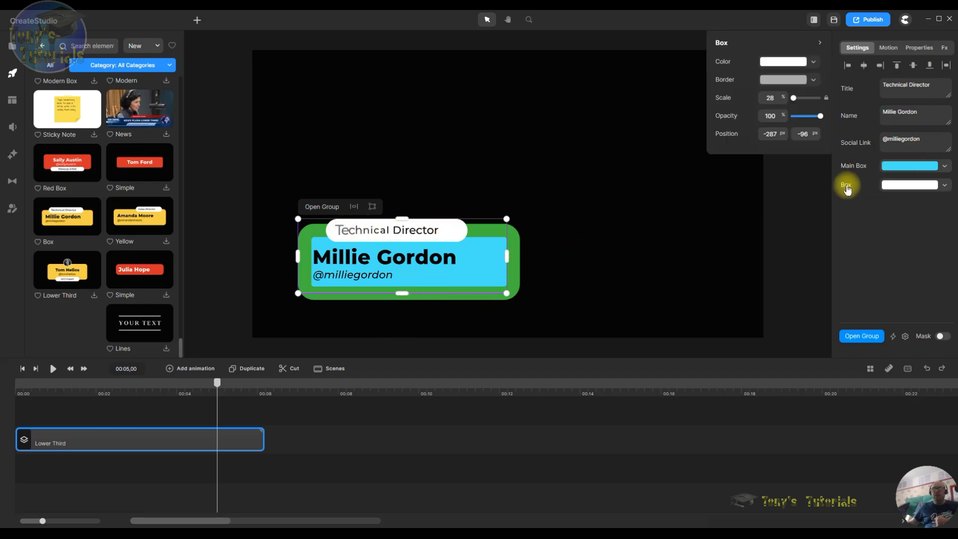
left_click(786, 67)
left_click(761, 64)
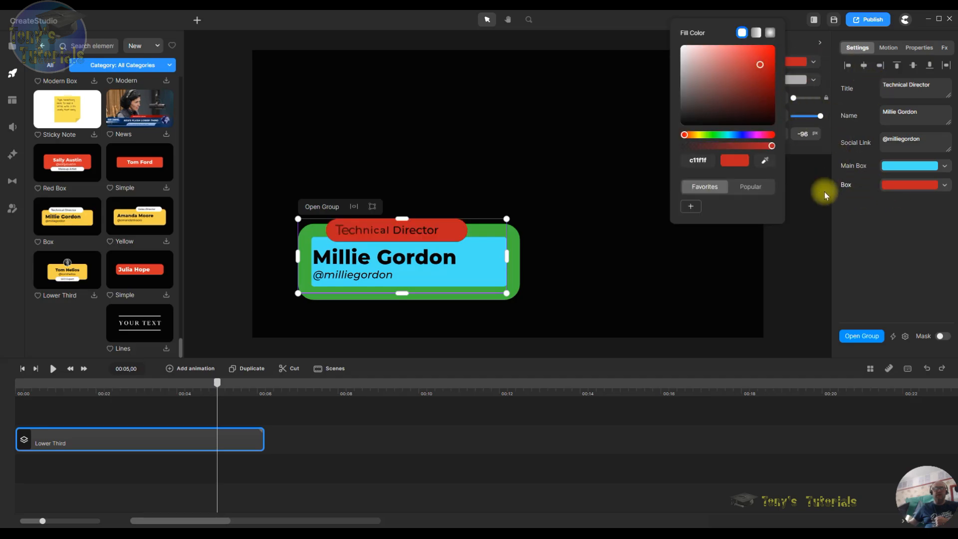
left_click(855, 232)
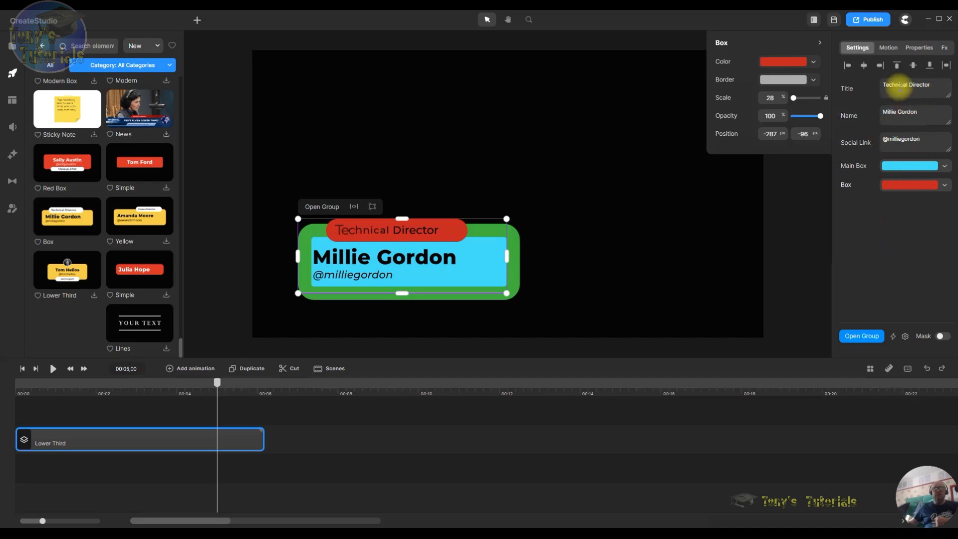
- Set the Lower Third clip's Title text colour to near-white, ede8e8
left_click(854, 92)
left_click(903, 86)
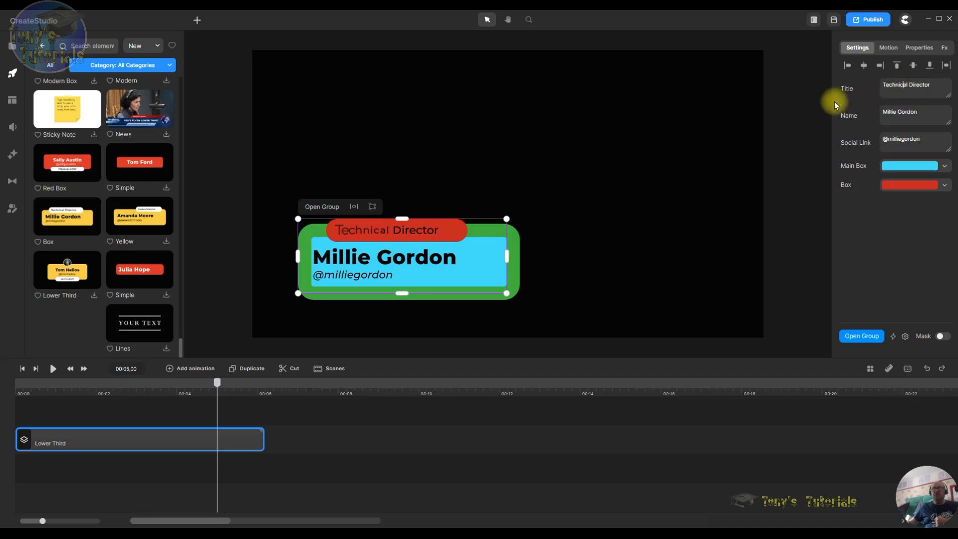
left_click(844, 90)
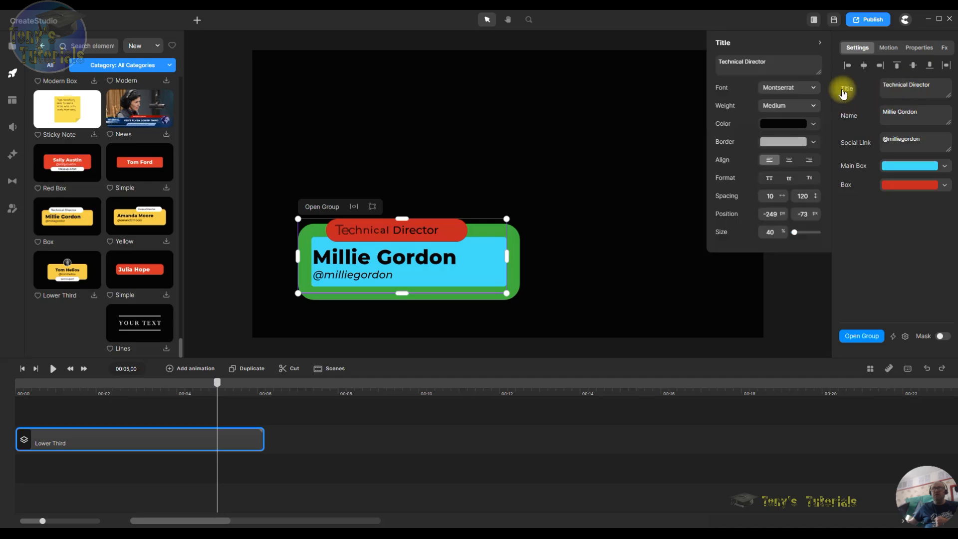
left_click(797, 123)
left_click(689, 103)
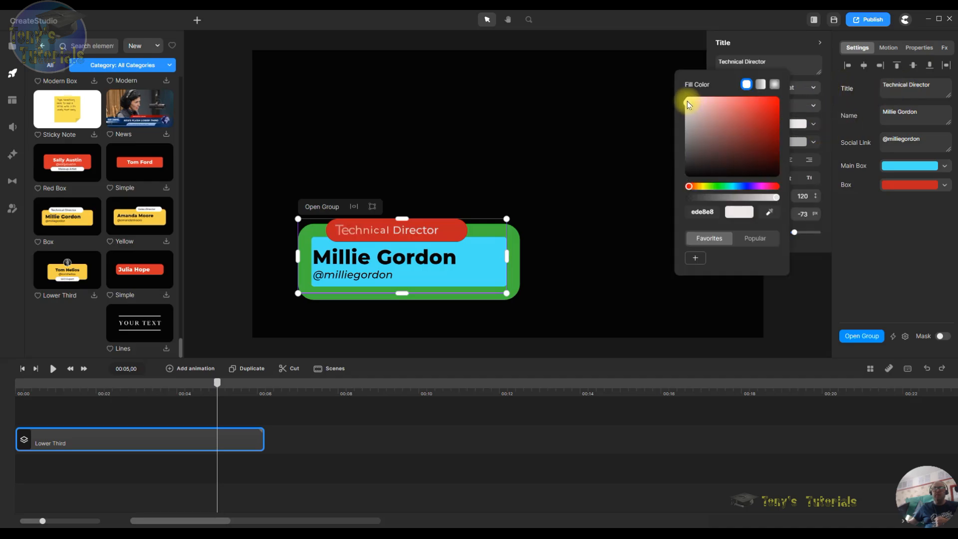
left_click(762, 301)
left_click(405, 231)
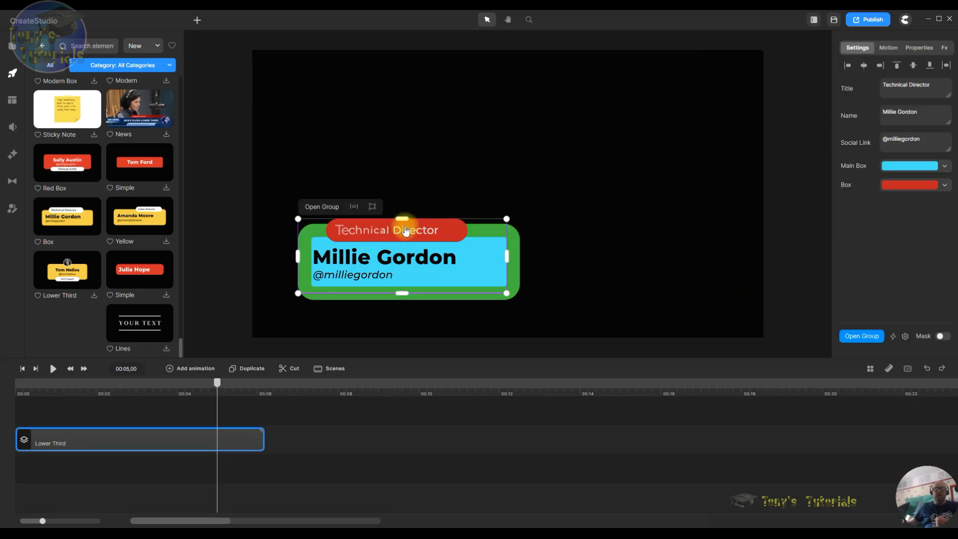
- Set the Title text's weight to Bold and its font to Archivo Black
left_click(846, 91)
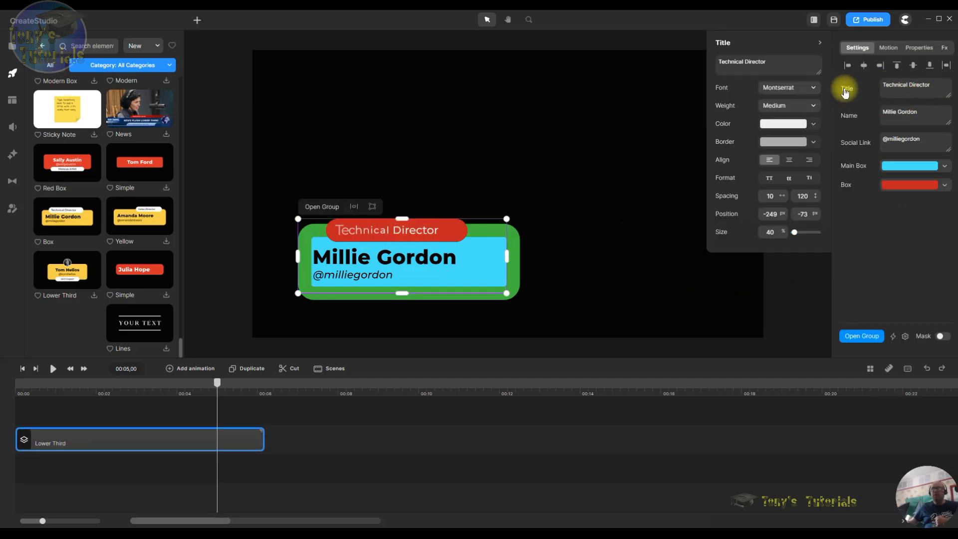
left_click(814, 106)
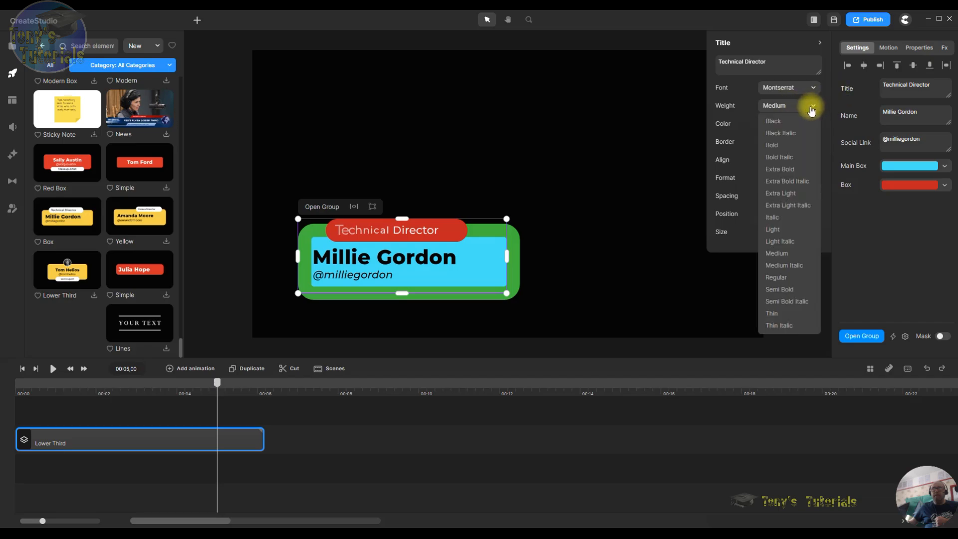
left_click(774, 145)
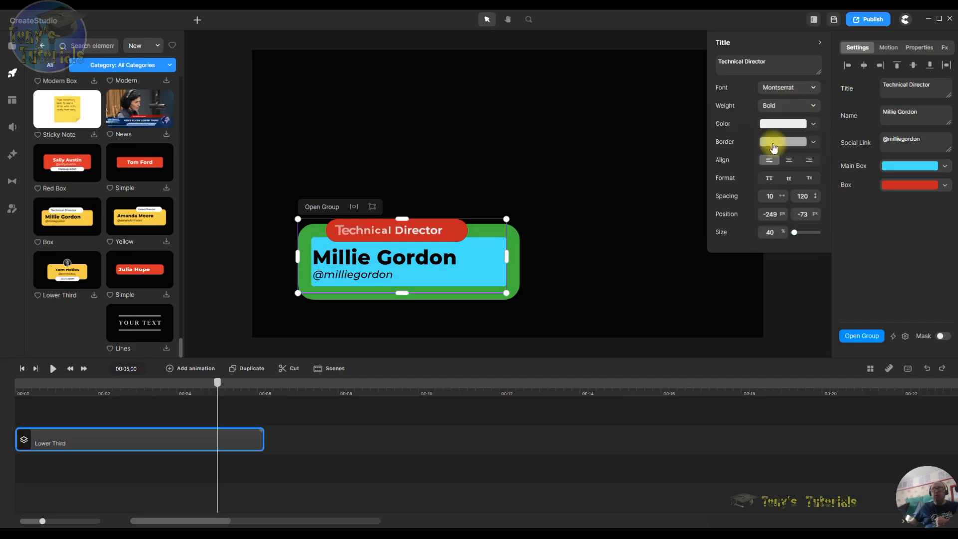
left_click(801, 87)
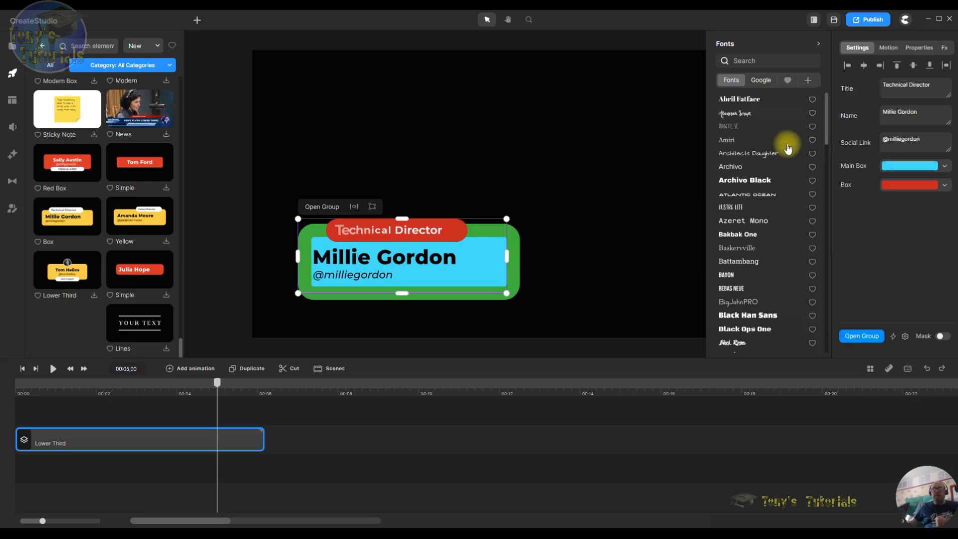
left_click(764, 181)
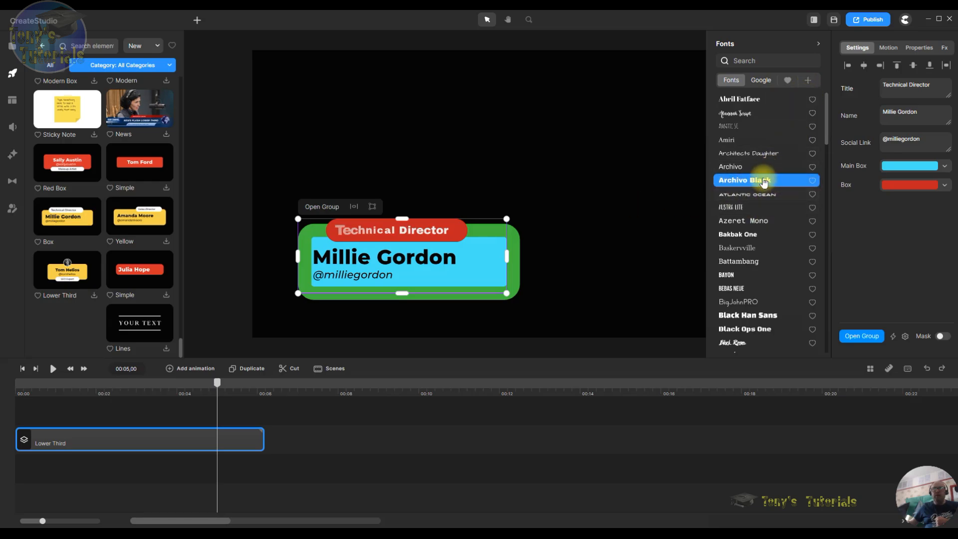
left_click(664, 350)
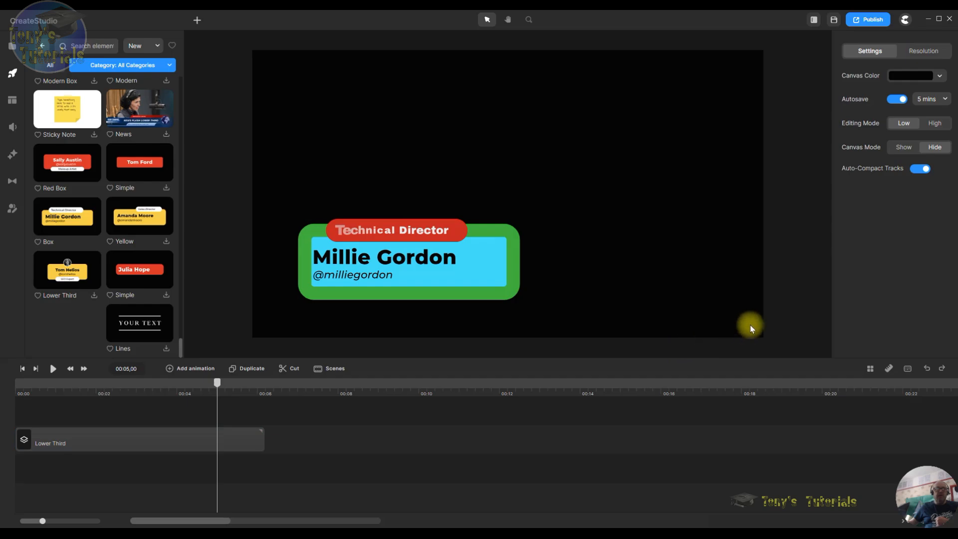
- Play the Lower Third clip from the beginning of the main timeline
left_click(420, 240)
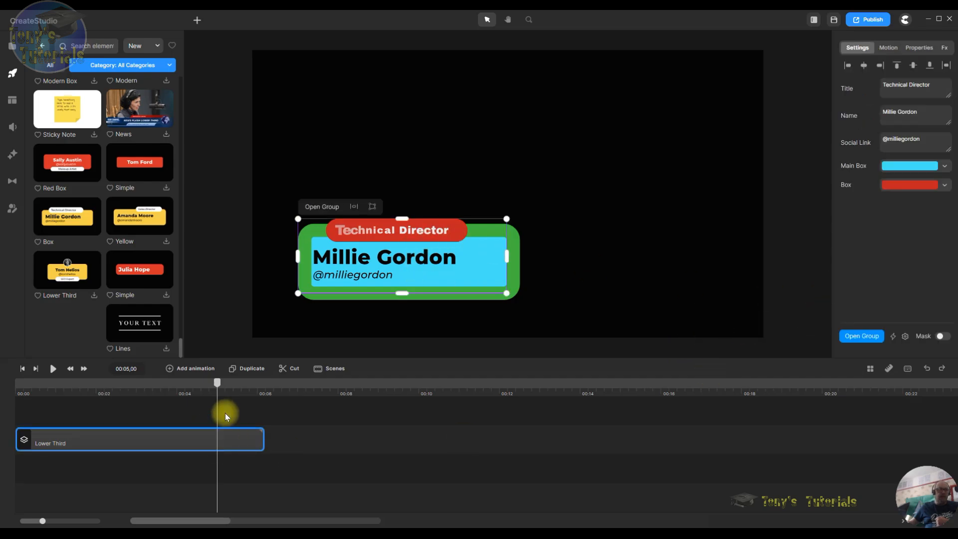
left_click_drag(228, 385, 13, 381)
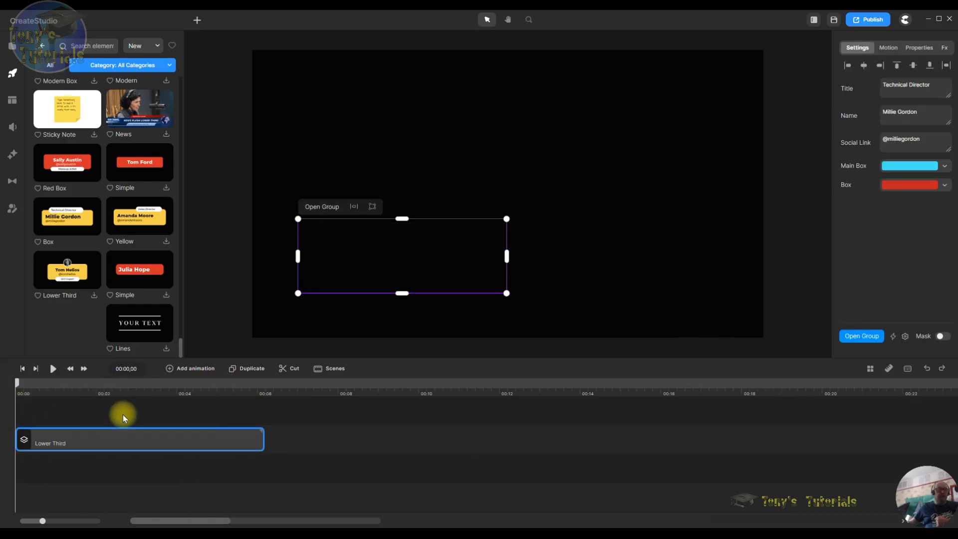
left_click(51, 369)
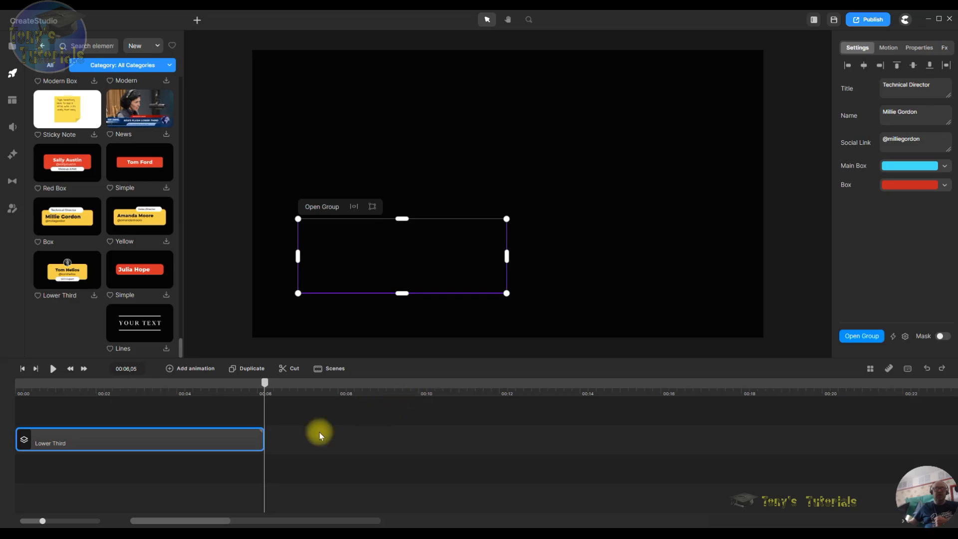
- Open the Lower Third group and examine its layers and the Motion presets for the Title text layer
double_click(260, 438)
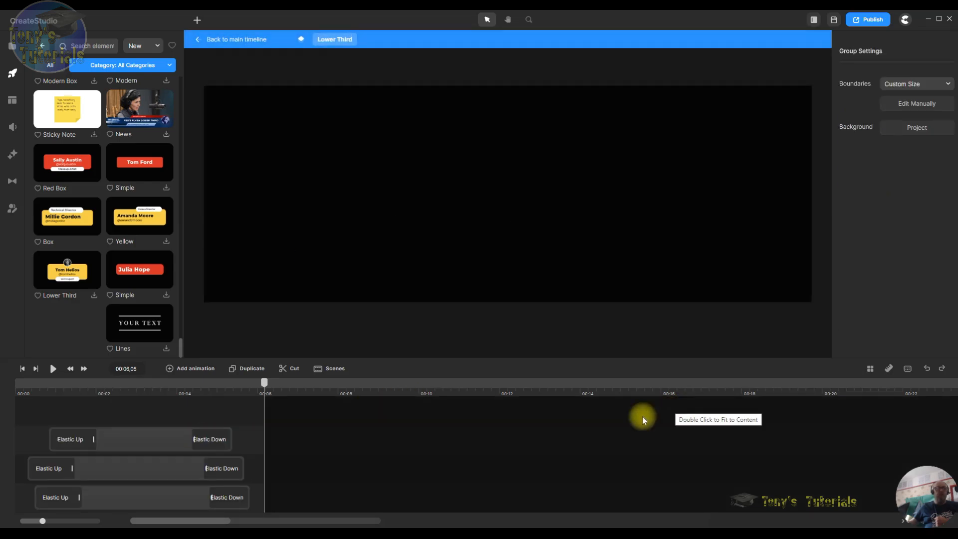
scroll(535, 447, "down", 3)
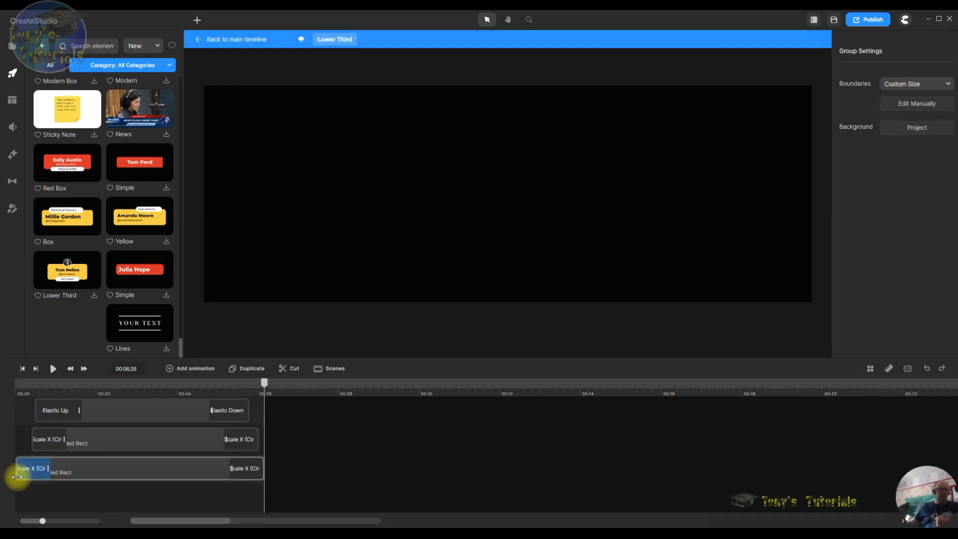
scroll(367, 437, "up", 3)
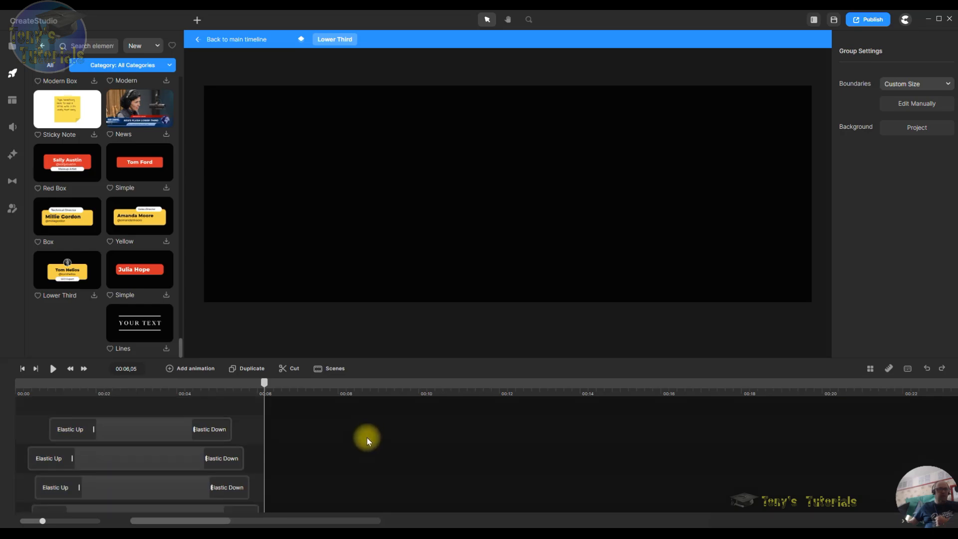
left_click(27, 390)
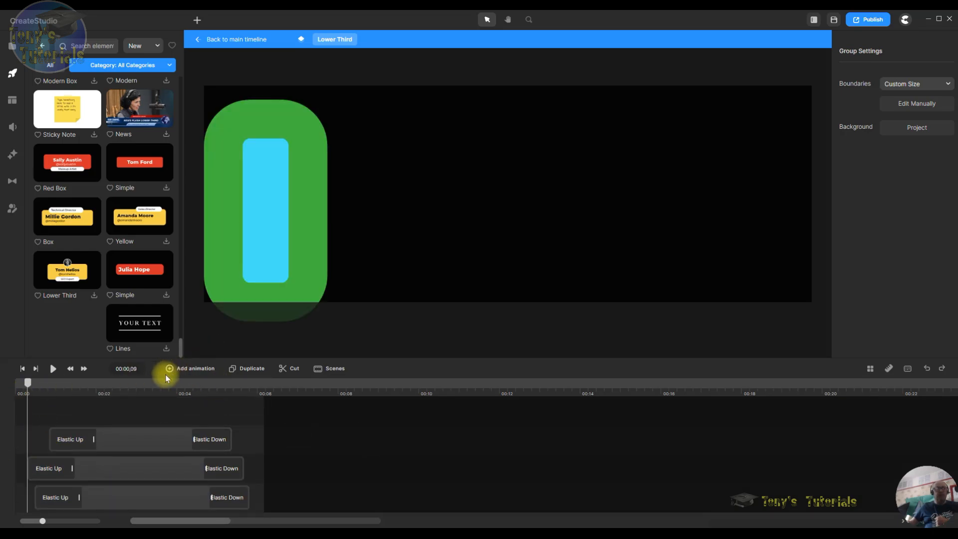
left_click(142, 447)
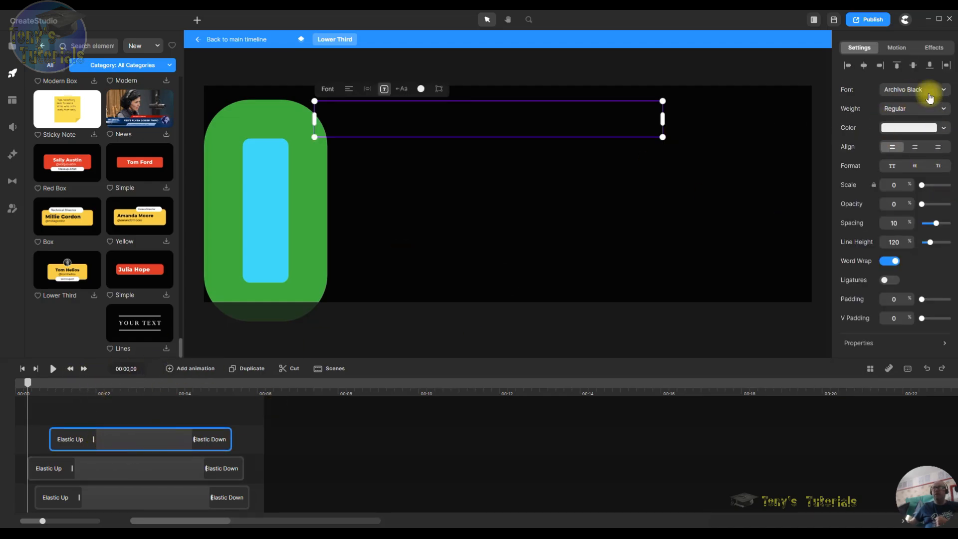
left_click(898, 50)
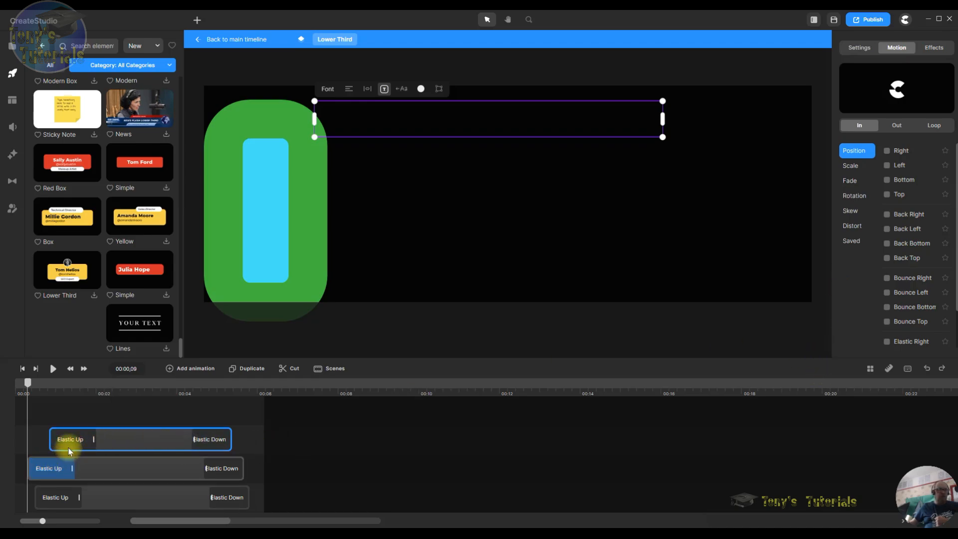
- Examine the group layers' Elastic and Scale X animations and scrub the playhead through the opening sequence
left_click(40, 473)
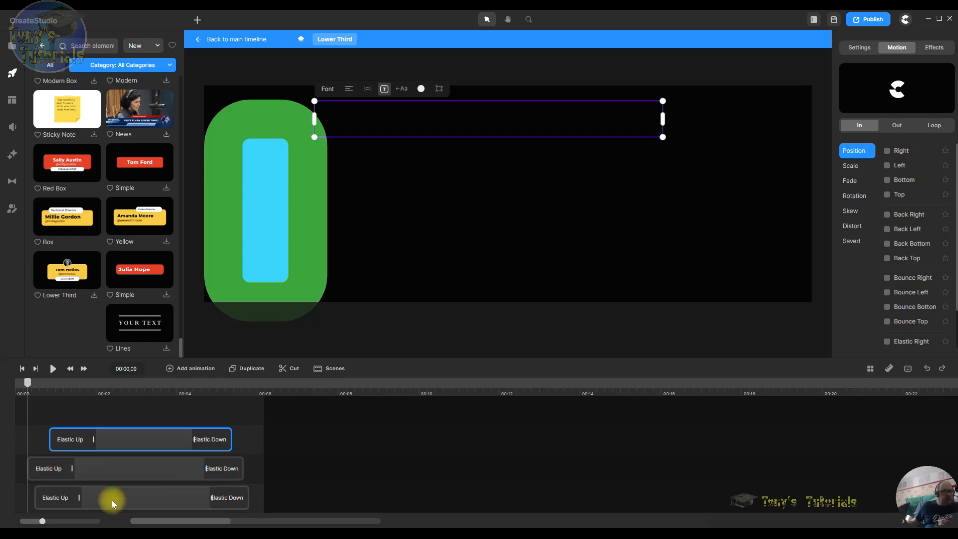
scroll(405, 423, "down", 2)
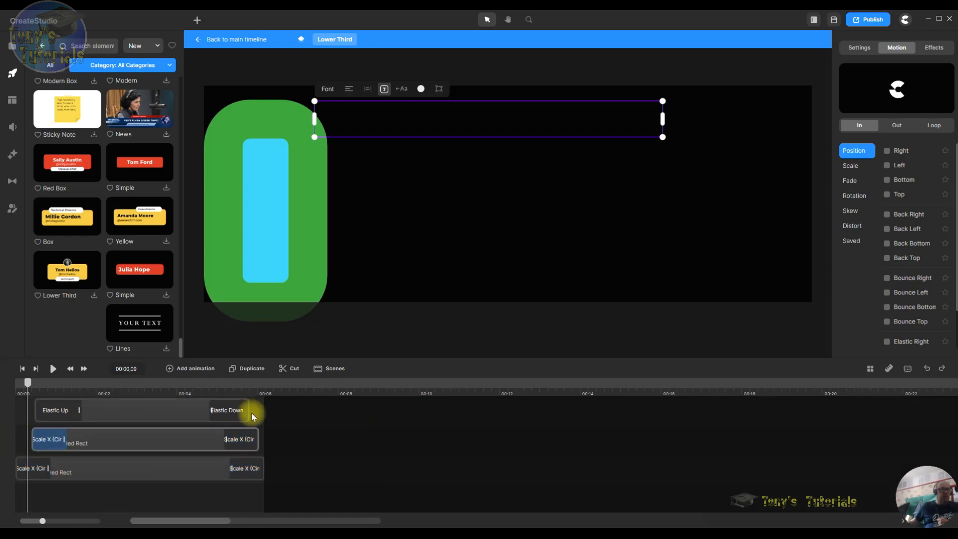
scroll(361, 451, "up", 2)
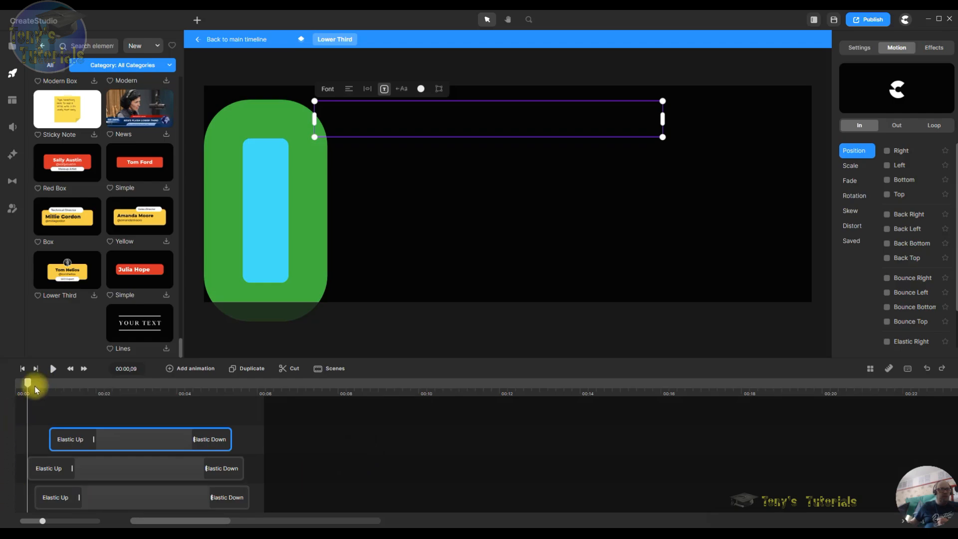
left_click_drag(28, 389, 269, 442)
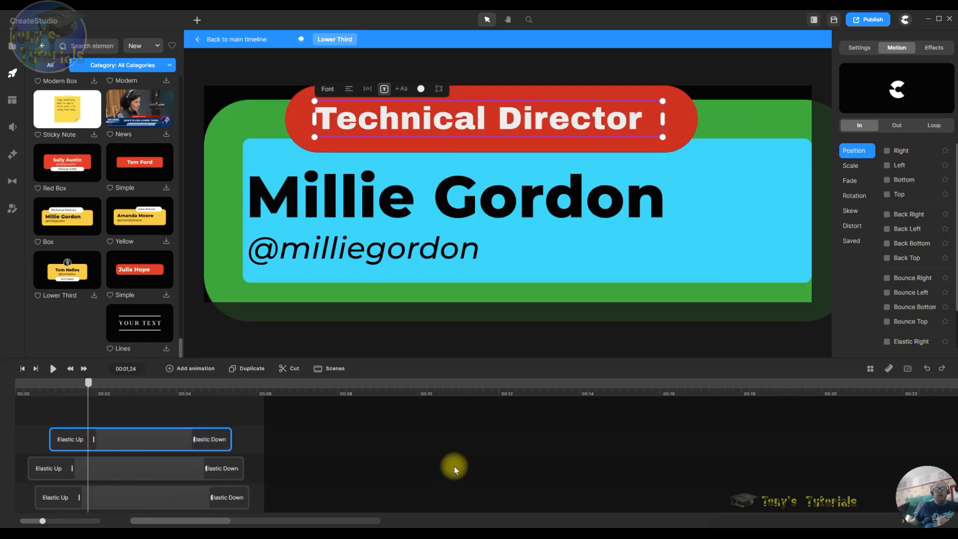
scroll(457, 460, "down", 3)
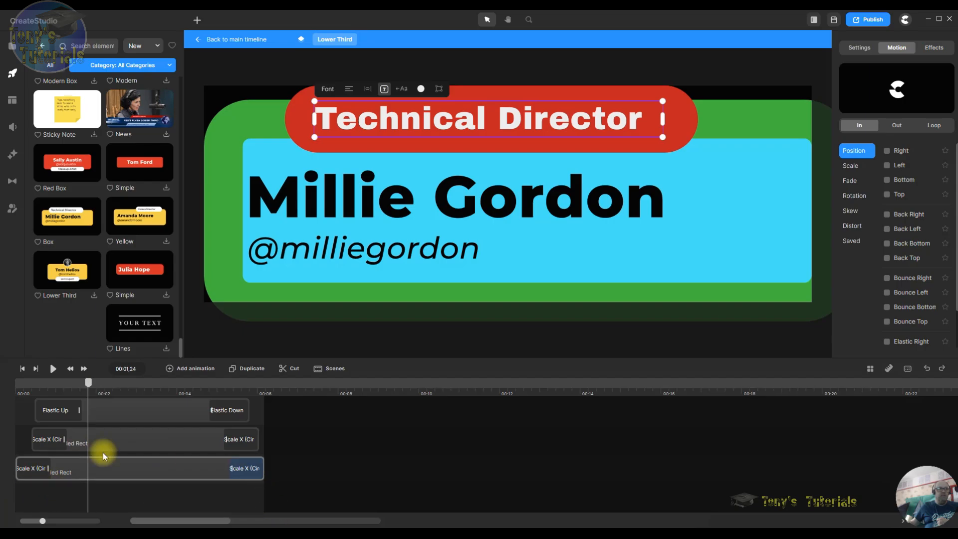
left_click(43, 444)
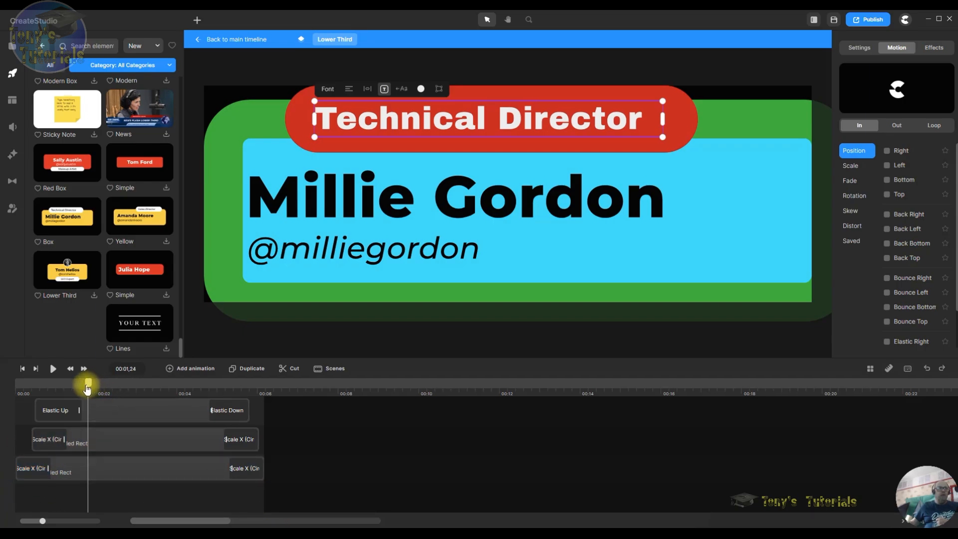
- Try adjusting the length of the lowest text layer's Elastic Up animation, scrub the opening frames and undo the change
left_click_drag(87, 388, 17, 385)
left_click(77, 413)
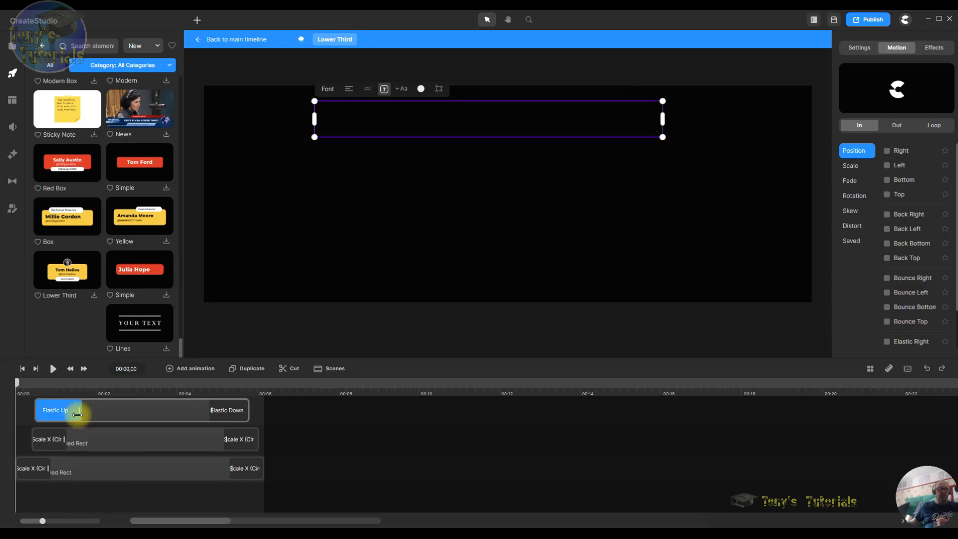
mouse_move(82, 414)
left_mouse_down()
mouse_move(131, 413)
mouse_move(80, 415)
left_mouse_up()
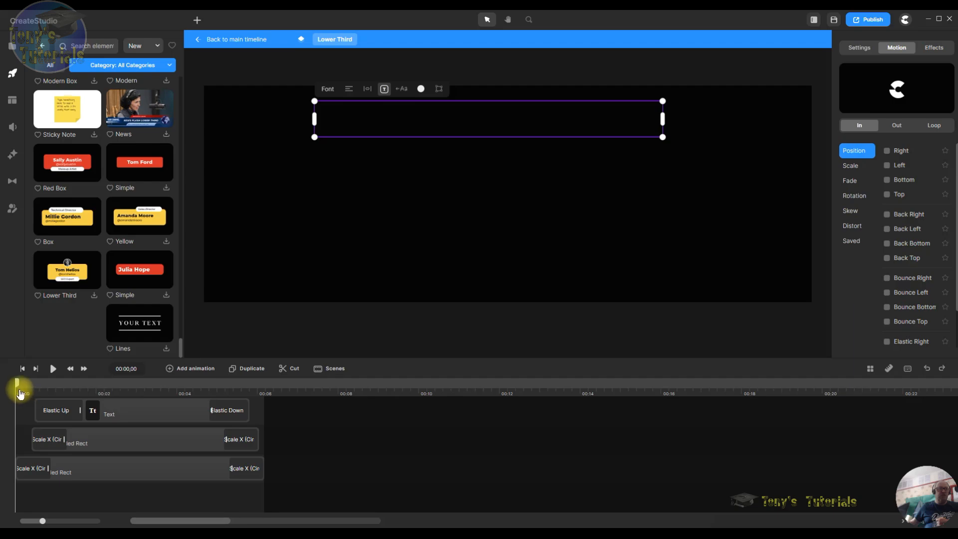
mouse_move(20, 394)
left_mouse_down()
mouse_move(281, 400)
mouse_move(29, 401)
left_mouse_up()
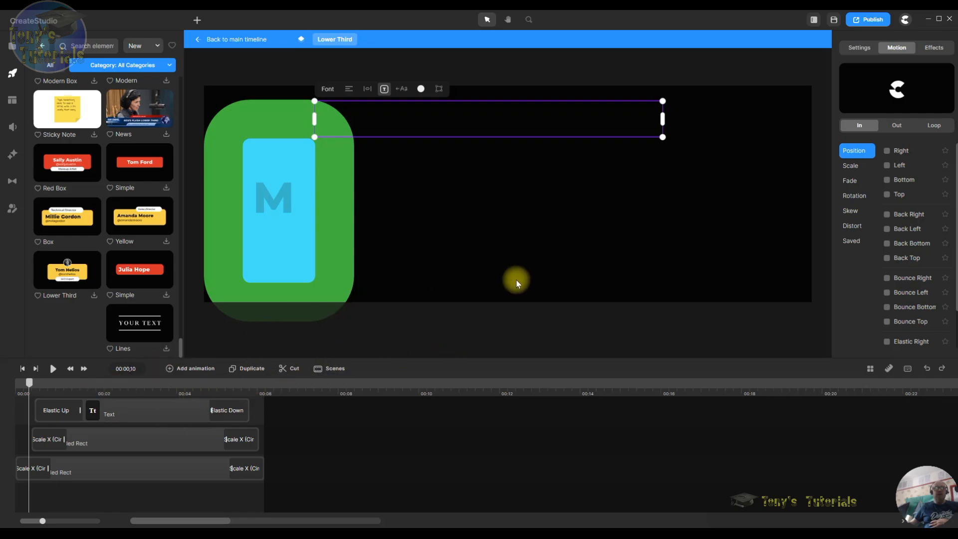
left_click(929, 371)
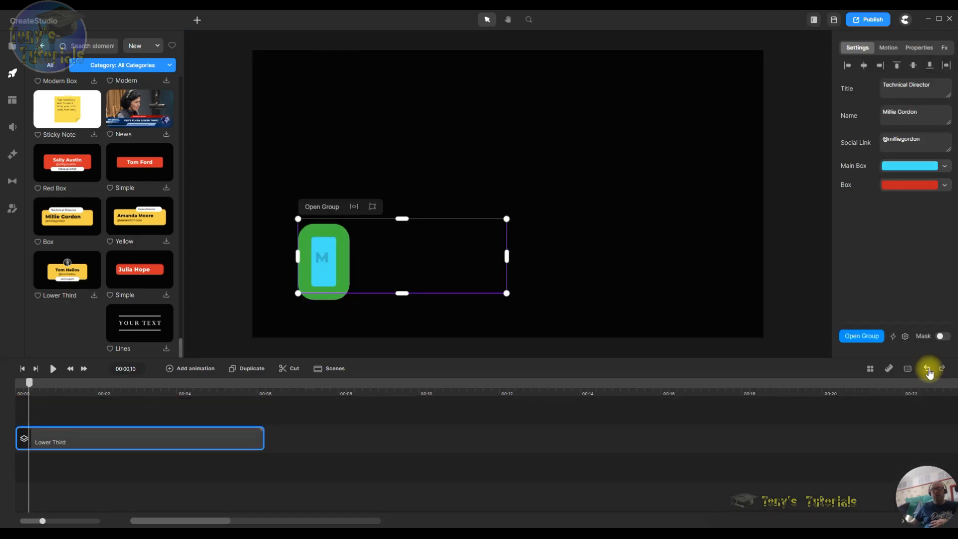